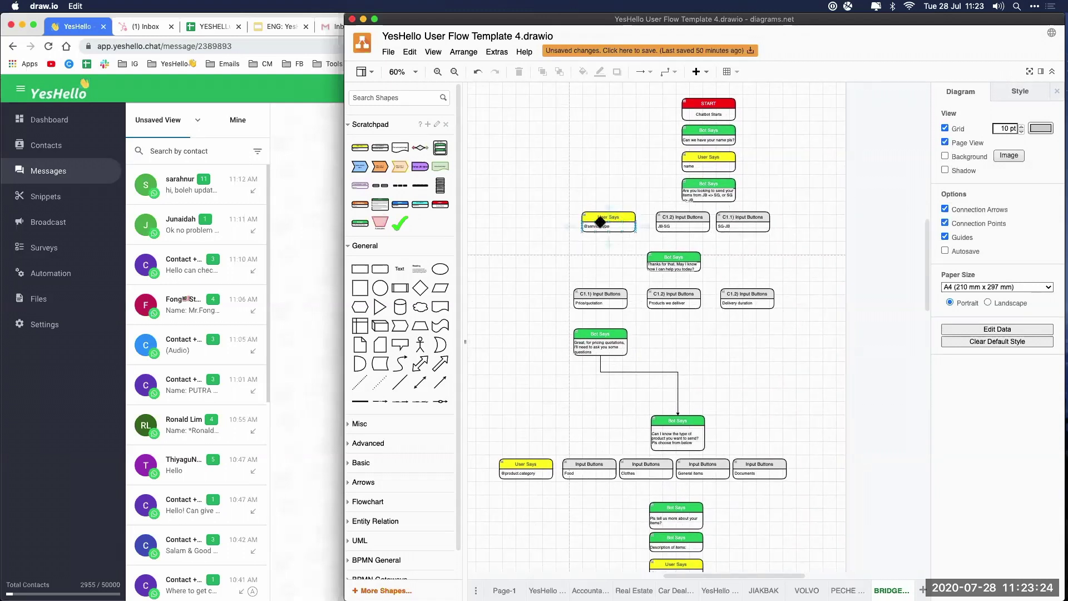
Look over the draw.io chatbot flow, then bring the YesHello browser window forward.
{"action": "scroll", "coordinate": [786, 217], "scroll_direction": "up", "scroll_amount": 1}
{"action": "scroll", "coordinate": [786, 217], "scroll_direction": "up", "scroll_amount": 2}
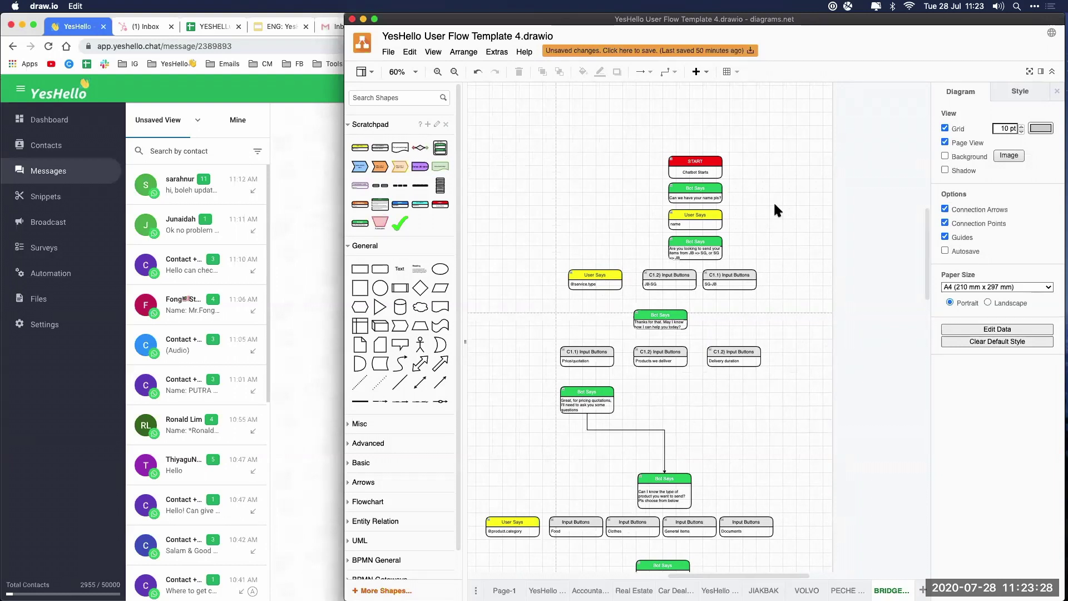
{"action": "left_click_drag", "start_coordinate": [774, 204], "coordinate": [763, 208]}
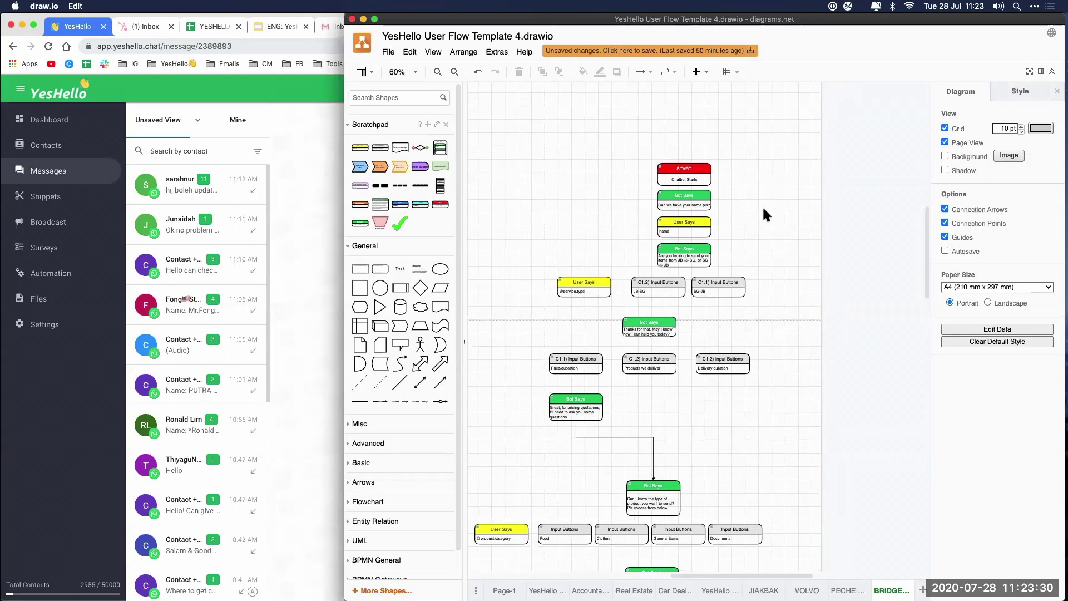
{"action": "left_click", "coordinate": [303, 292]}
Open YesHello Surveys, then copy the first Bot Says question from the draw.io flow.
{"action": "left_click", "coordinate": [48, 250]}
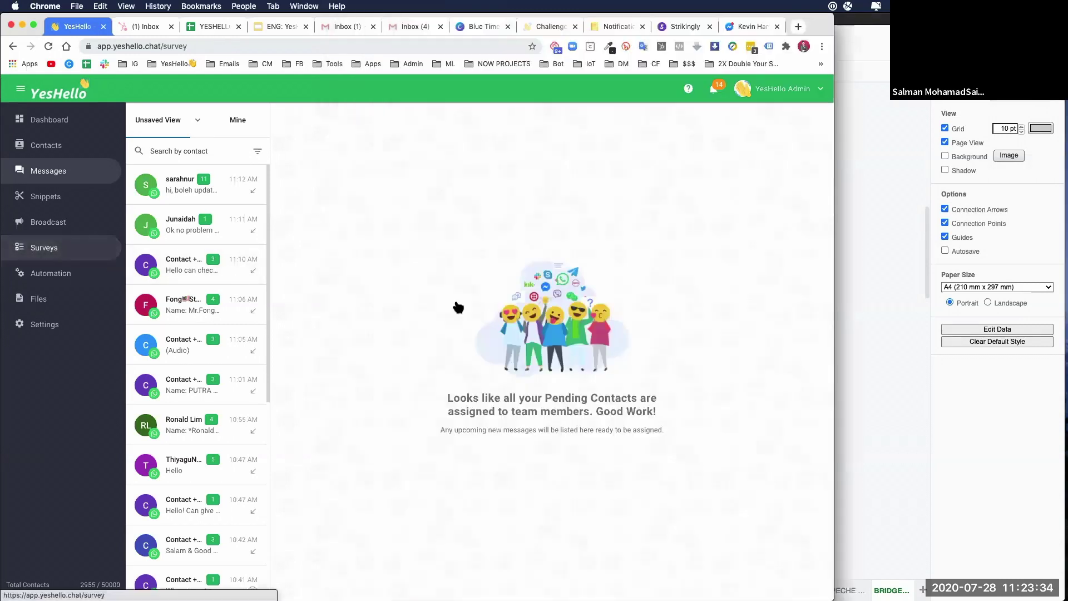
{"action": "left_click", "coordinate": [886, 274]}
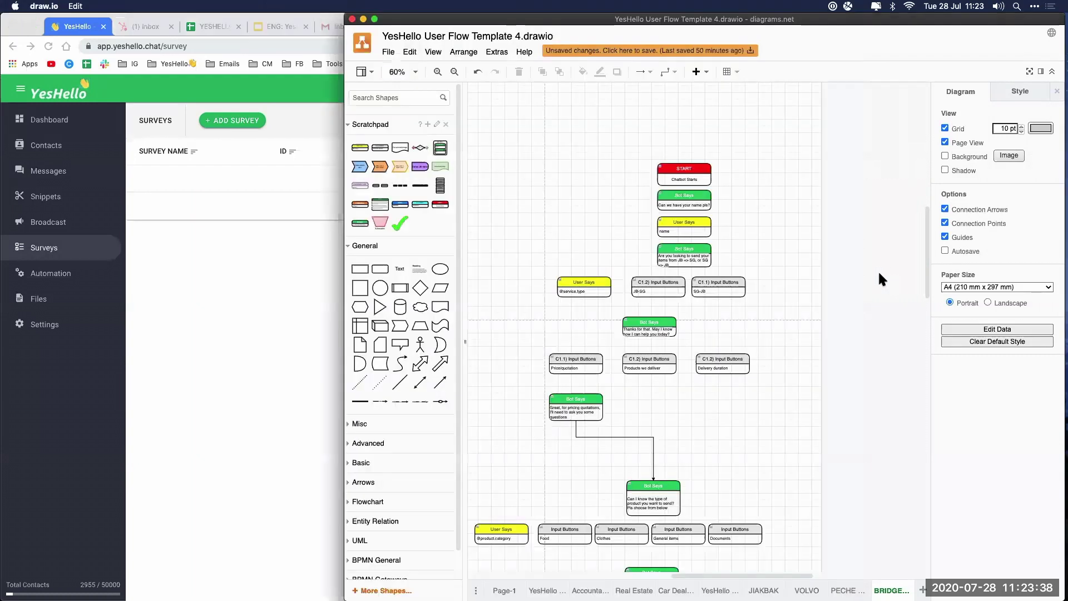
{"action": "right_click", "coordinate": [788, 244]}
{"action": "scroll", "coordinate": [787, 239], "scroll_direction": "up", "scroll_amount": 2}
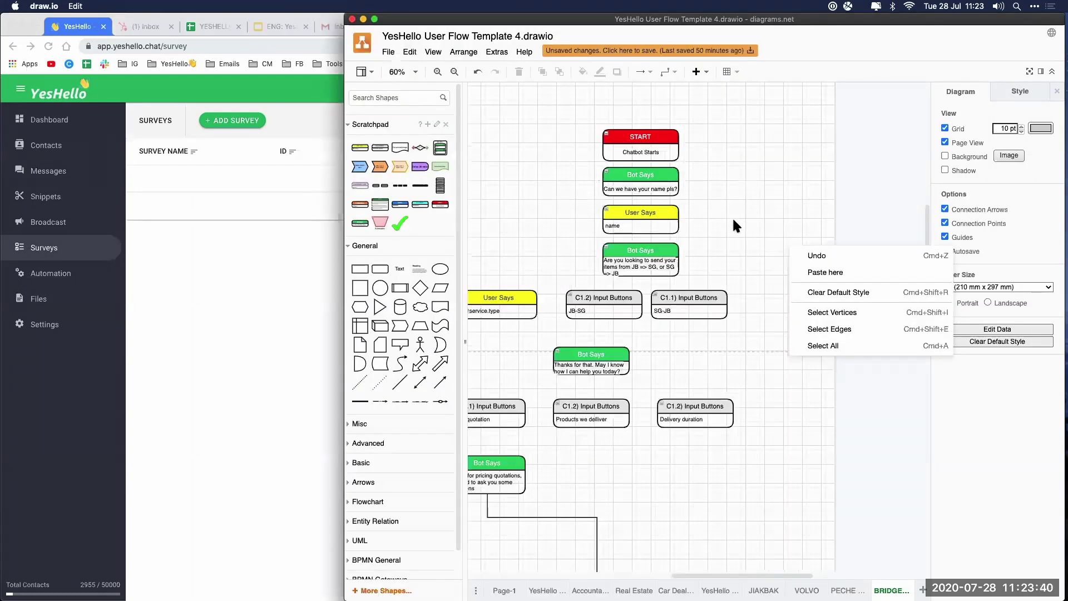
{"action": "double_click", "coordinate": [651, 190]}
{"action": "key", "text": "super+c"}
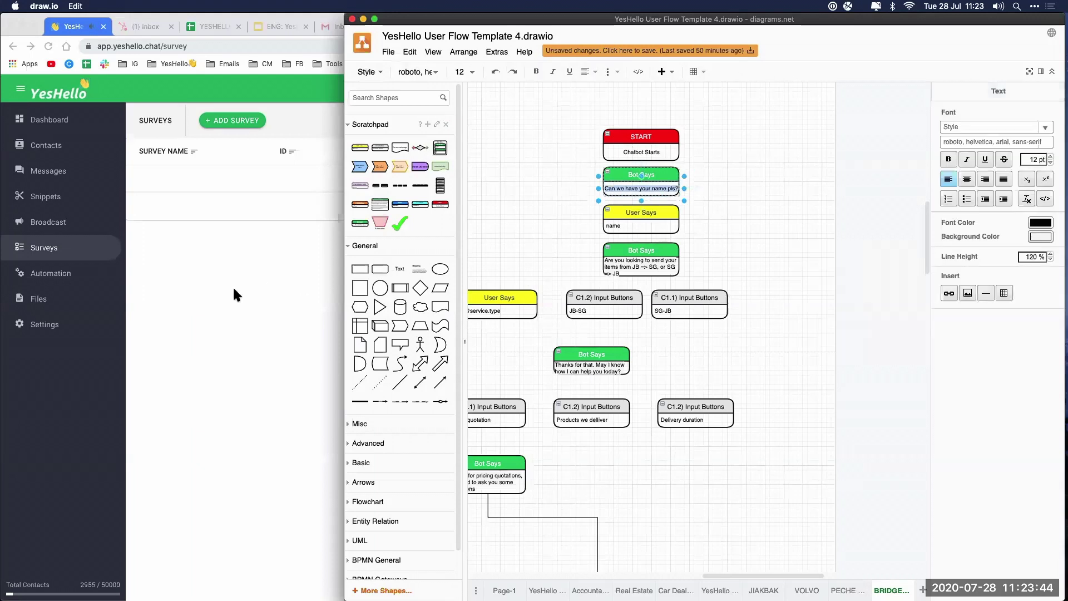
Start a new YesHello survey named 'Can we have your name pls?'.
{"action": "left_click", "coordinate": [233, 285]}
{"action": "left_click", "coordinate": [231, 120]}
{"action": "left_click", "coordinate": [275, 244]}
{"action": "key", "text": "super+v"}
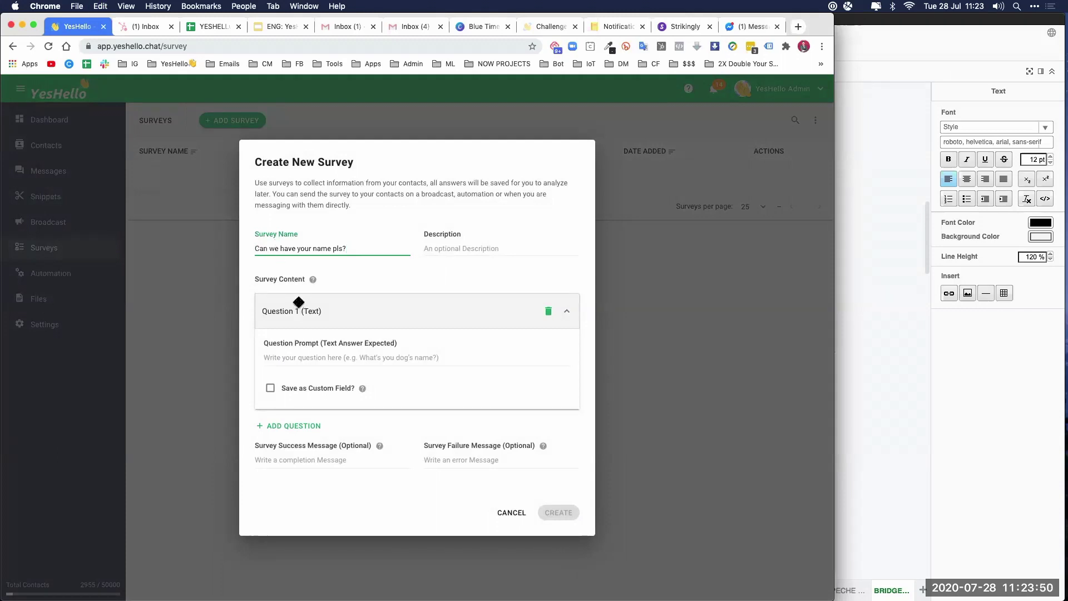
Use 'Can we have your name pls?' as the prompt, save answers to First Name, and create it.
{"action": "left_click", "coordinate": [294, 356]}
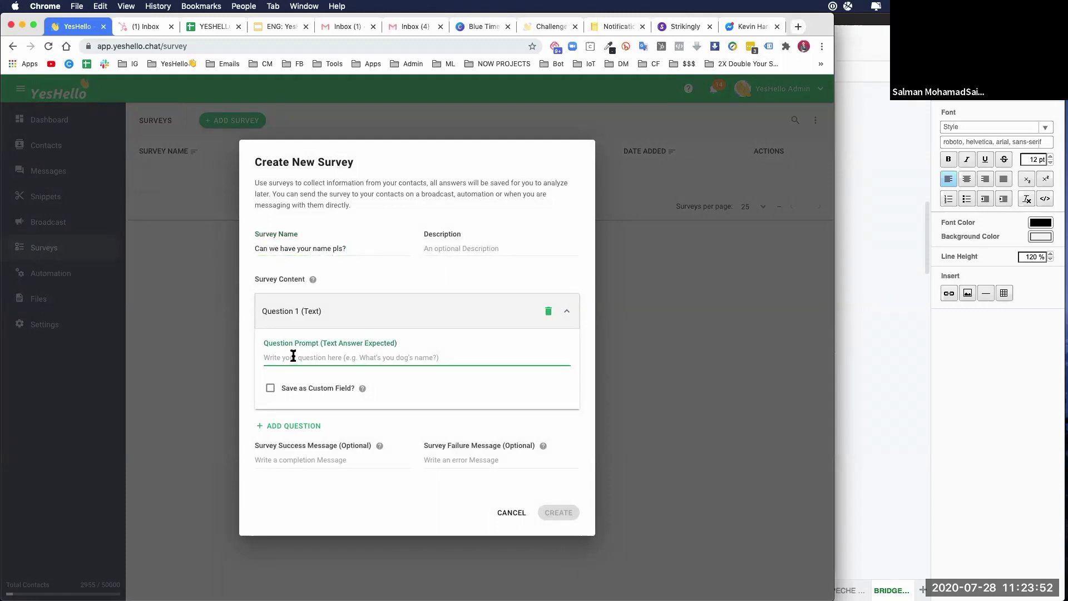
{"action": "key", "text": "super+v"}
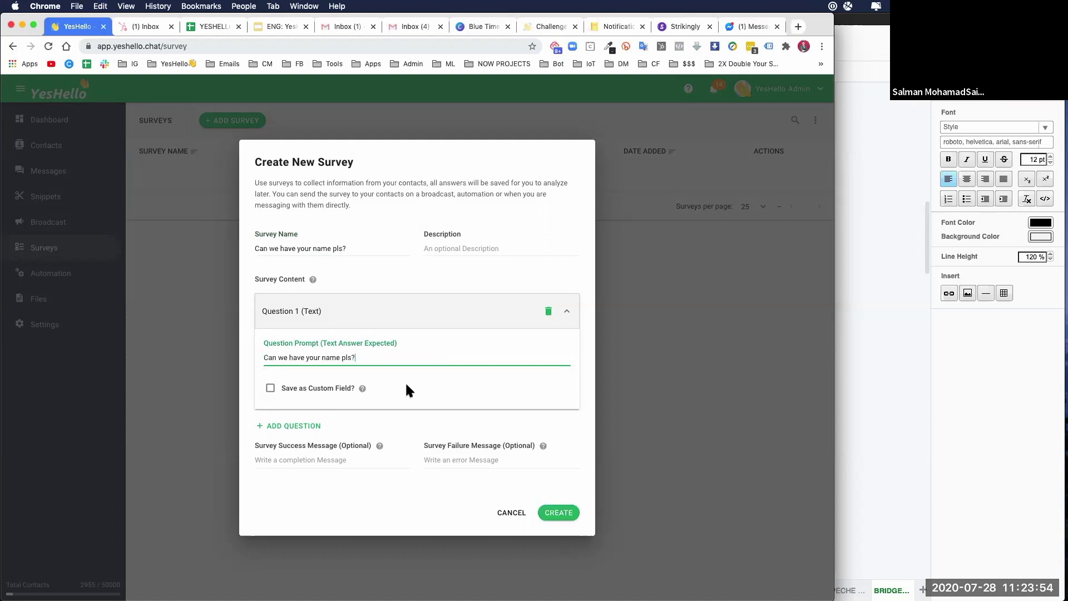
{"action": "left_click", "coordinate": [270, 391]}
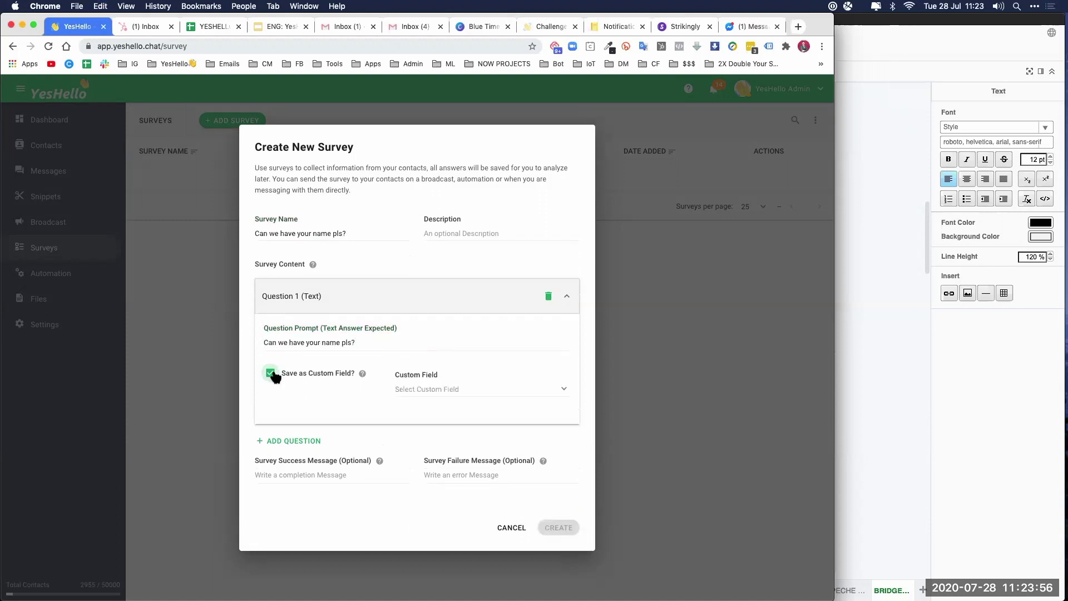
{"action": "left_click", "coordinate": [424, 389]}
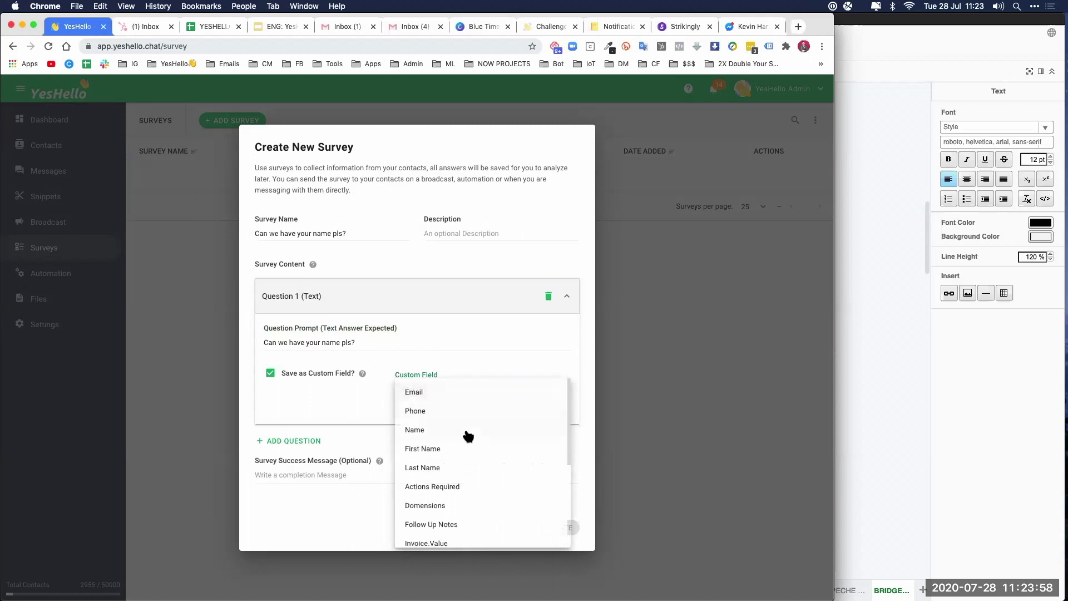
{"action": "left_click", "coordinate": [439, 449]}
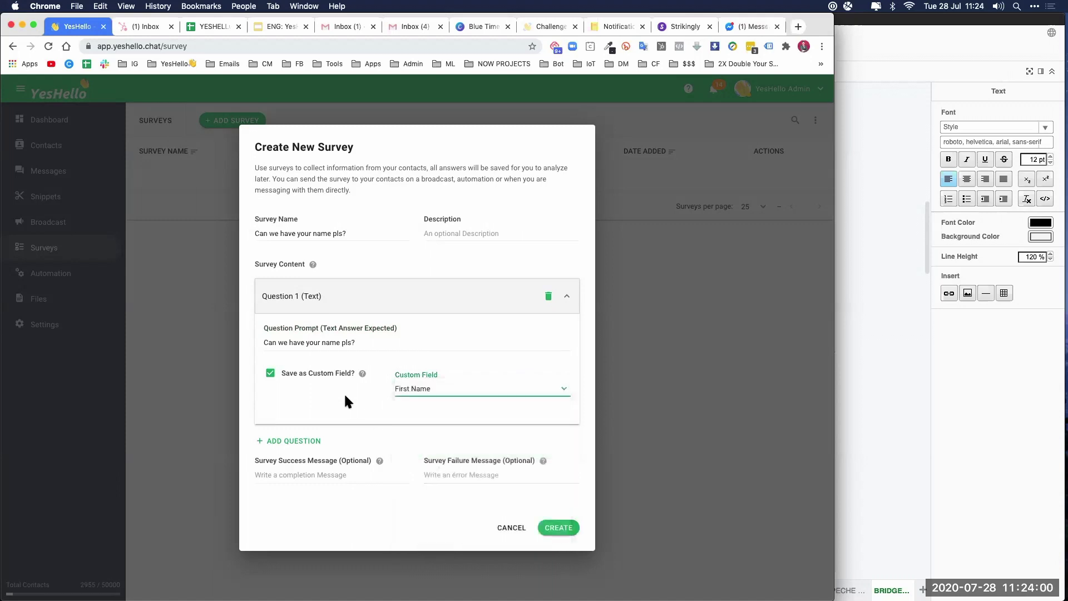
{"action": "left_click", "coordinate": [558, 527]}
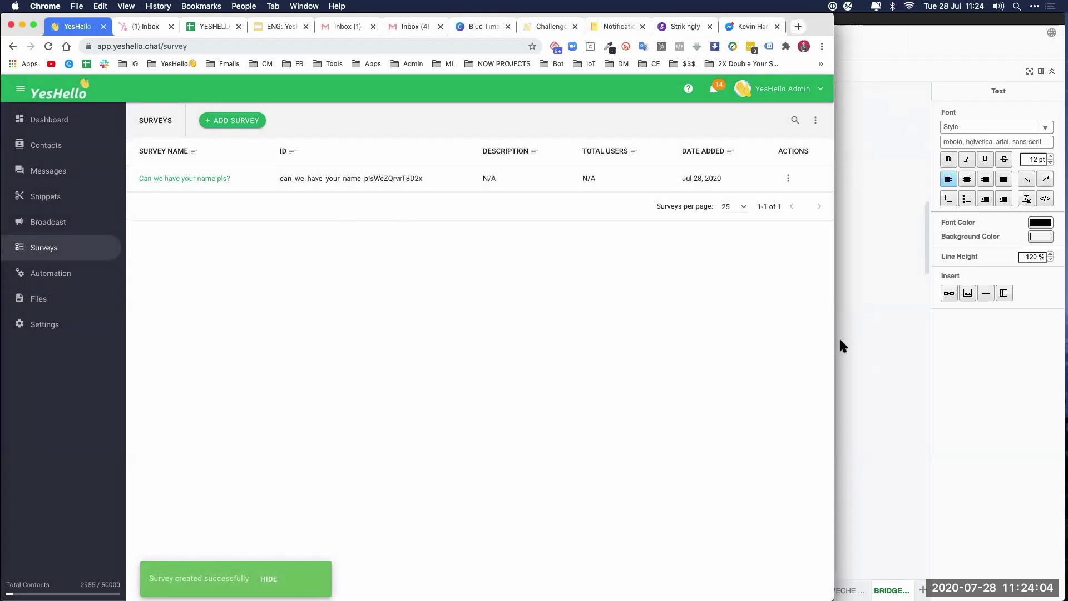
{"action": "left_click", "coordinate": [839, 341]}
{"action": "left_click", "coordinate": [614, 212]}
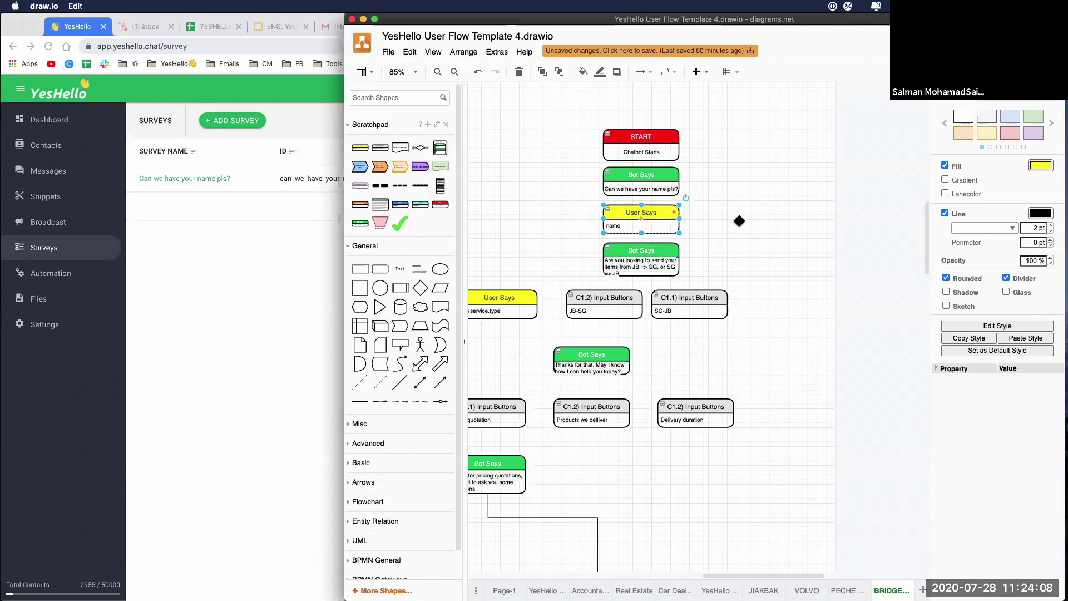
Copy the JB/SG routing question from the next Bot Says box and start another YesHello survey.
{"action": "scroll", "coordinate": [745, 206], "scroll_direction": "down", "scroll_amount": 3}
{"action": "scroll", "coordinate": [703, 203], "scroll_direction": "down", "scroll_amount": 2}
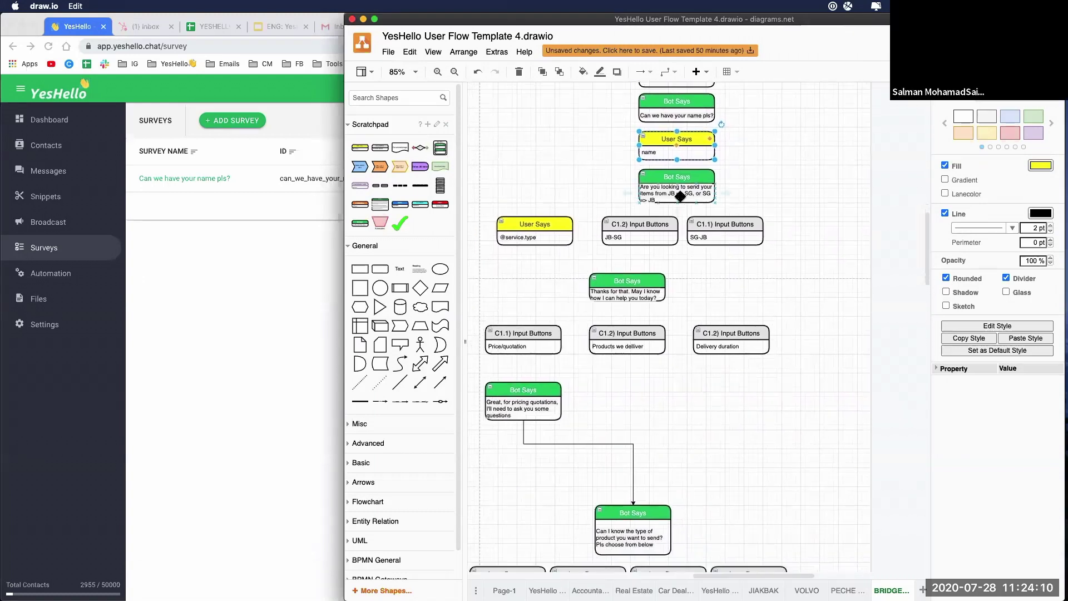
{"action": "double_click", "coordinate": [671, 195]}
{"action": "key", "text": "super+c"}
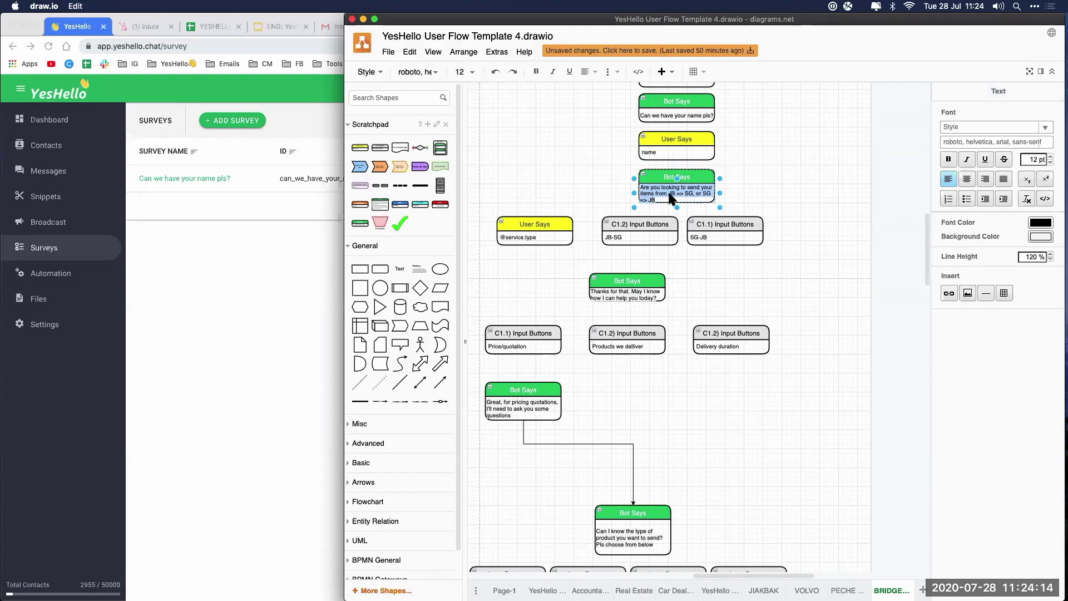
{"action": "left_click", "coordinate": [254, 307]}
{"action": "left_click", "coordinate": [232, 120]}
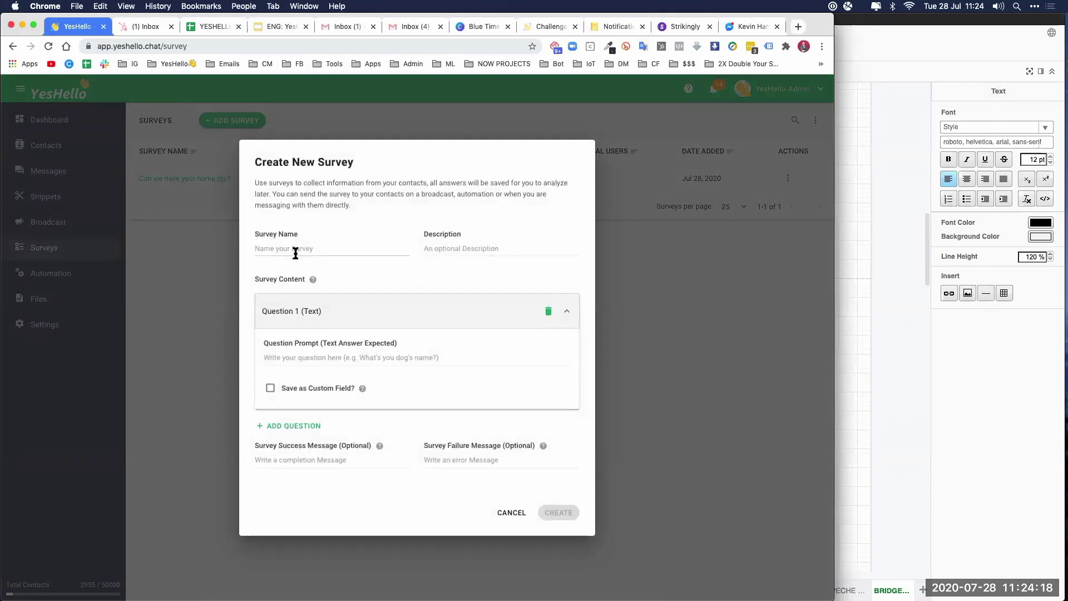
Name the survey 'JB OR SG', paste the routing question as prompt, save answers to Service.Type, create it.
{"action": "left_click", "coordinate": [296, 251]}
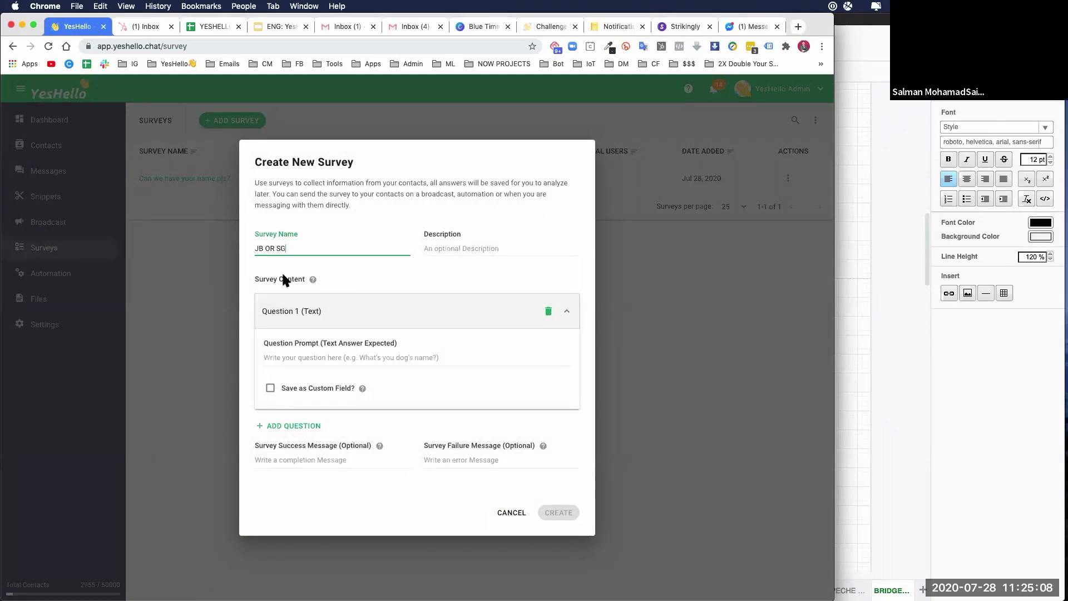
{"action": "left_click", "coordinate": [309, 356]}
{"action": "key", "text": "super+v"}
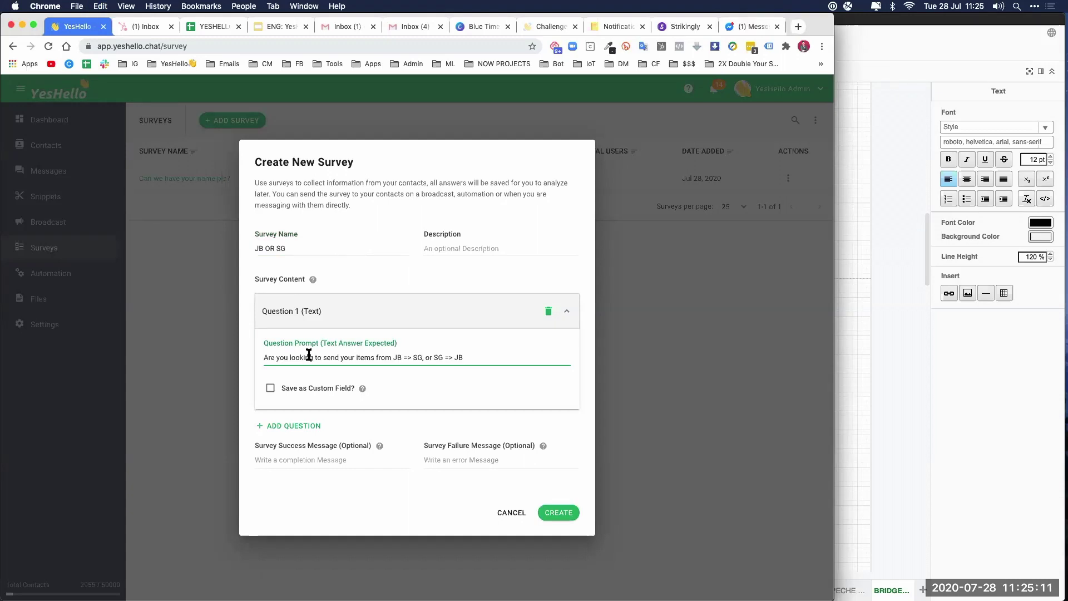
{"action": "left_click", "coordinate": [270, 388]}
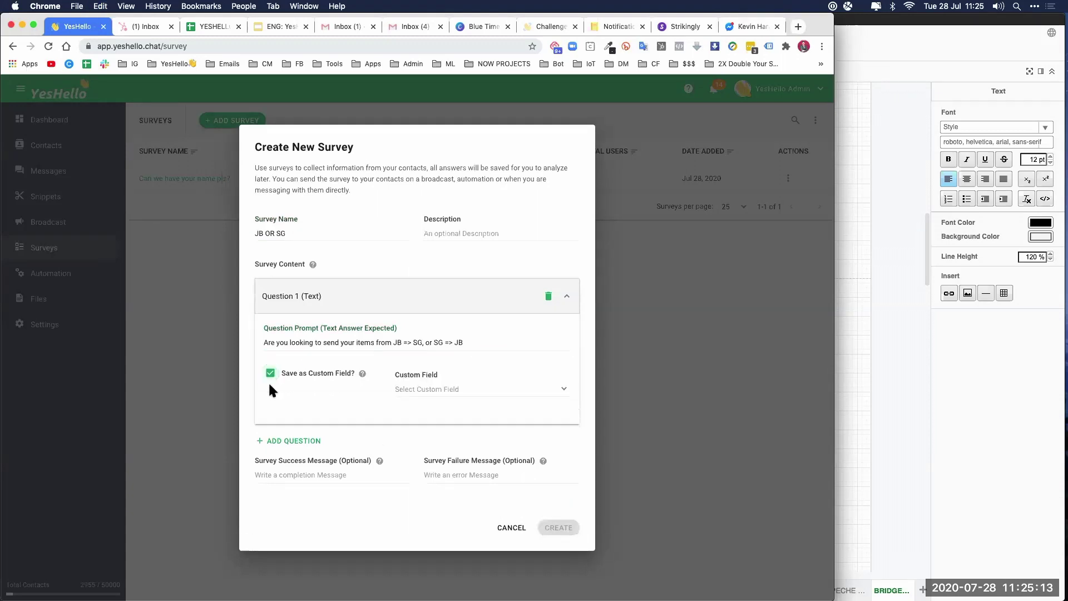
{"action": "left_click", "coordinate": [877, 331]}
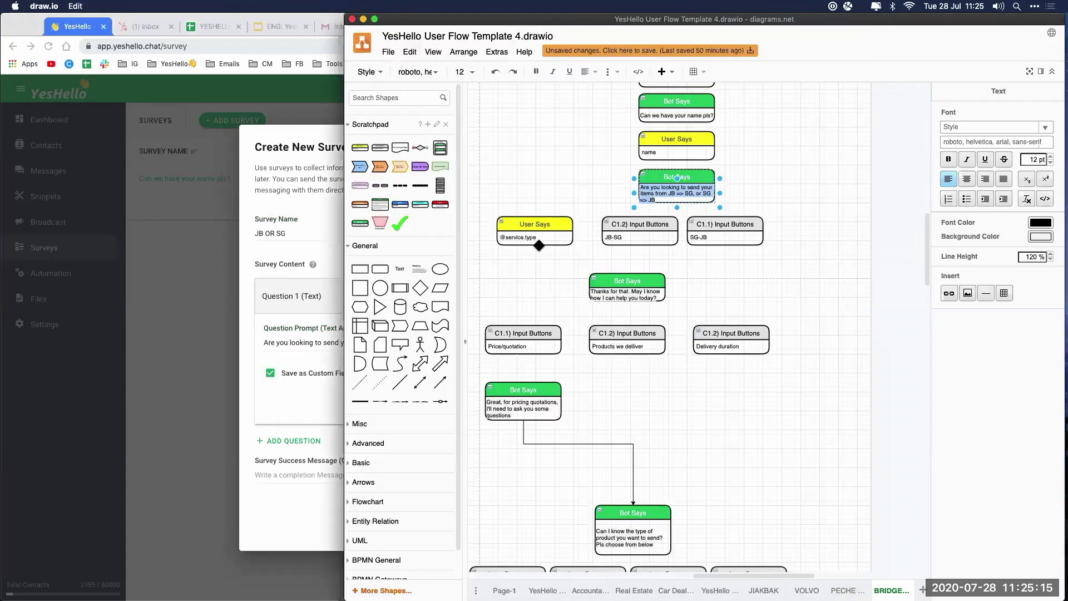
{"action": "left_click", "coordinate": [315, 391]}
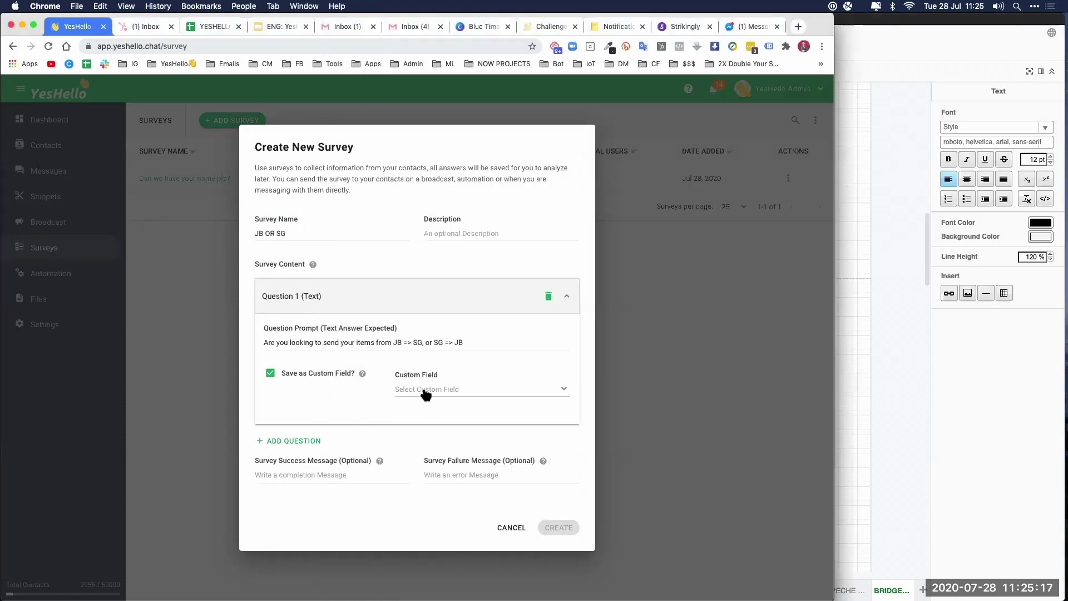
{"action": "left_click", "coordinate": [486, 388]}
{"action": "scroll", "coordinate": [471, 506], "scroll_direction": "down", "scroll_amount": 5}
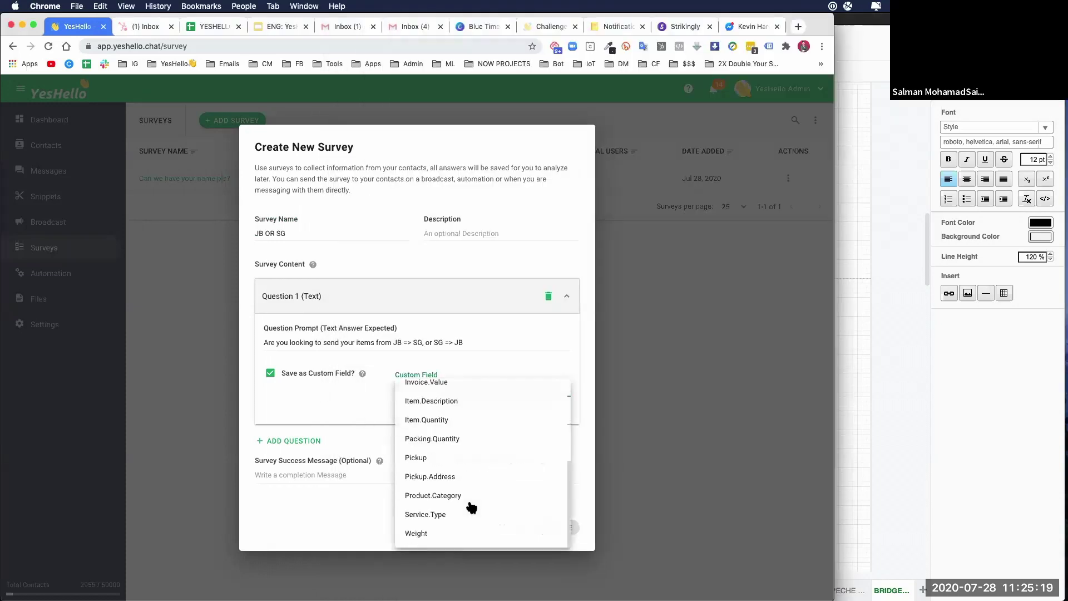
{"action": "left_click", "coordinate": [436, 514]}
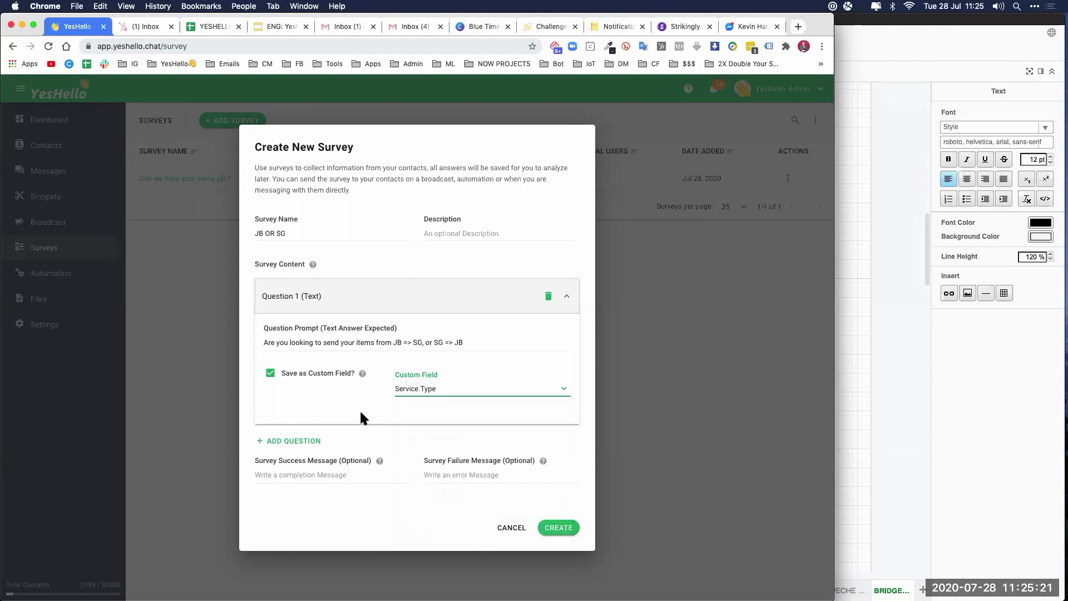
{"action": "left_click", "coordinate": [560, 528]}
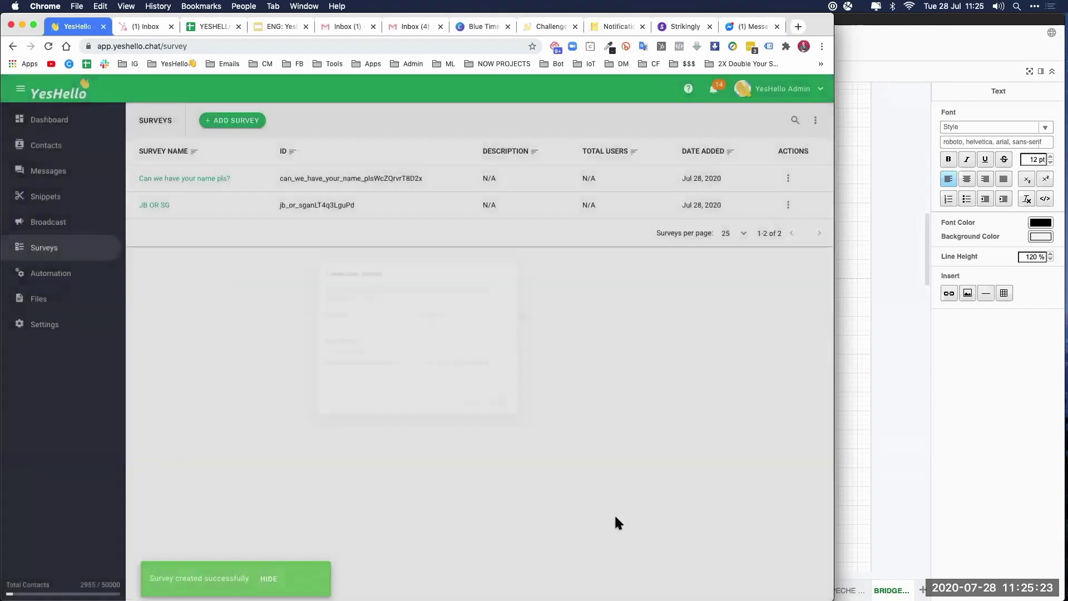
{"action": "key", "text": "super+Tab"}
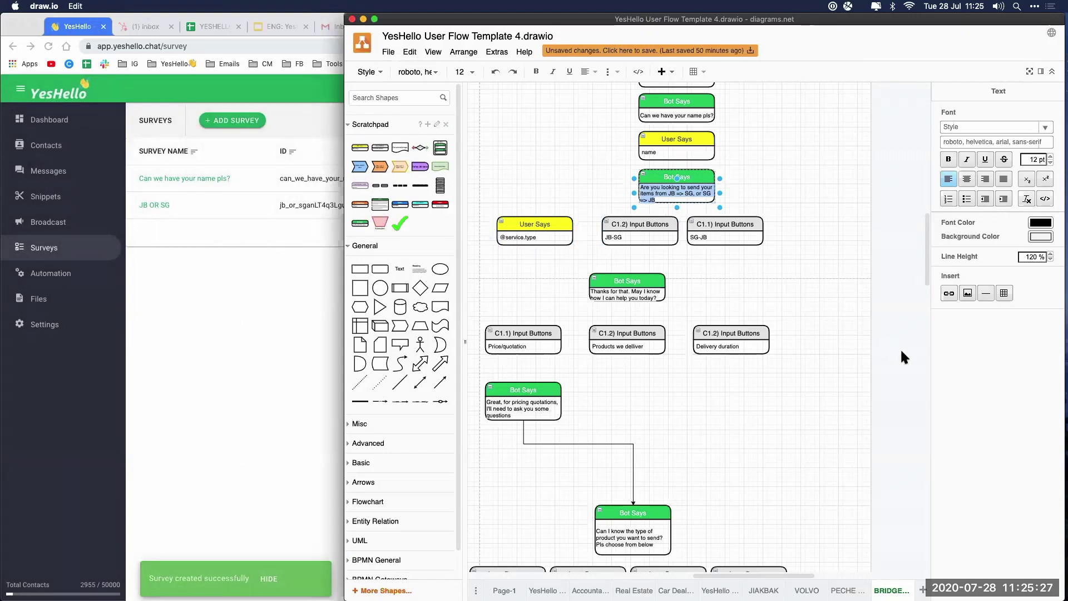
Copy the 'Thanks for that…' Bot Says text and open a third blank YesHello survey form.
{"action": "scroll", "coordinate": [898, 347], "scroll_direction": "down", "scroll_amount": 5}
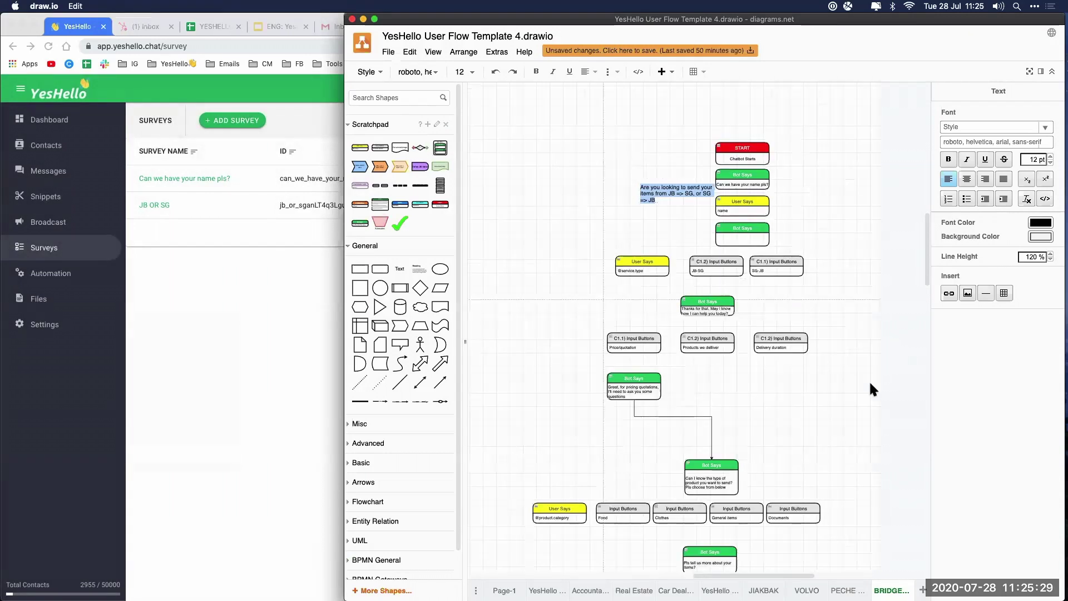
{"action": "scroll", "coordinate": [869, 381], "scroll_direction": "up", "scroll_amount": 5}
{"action": "key", "text": "Escape"}
{"action": "scroll", "coordinate": [771, 256], "scroll_direction": "down", "scroll_amount": 4}
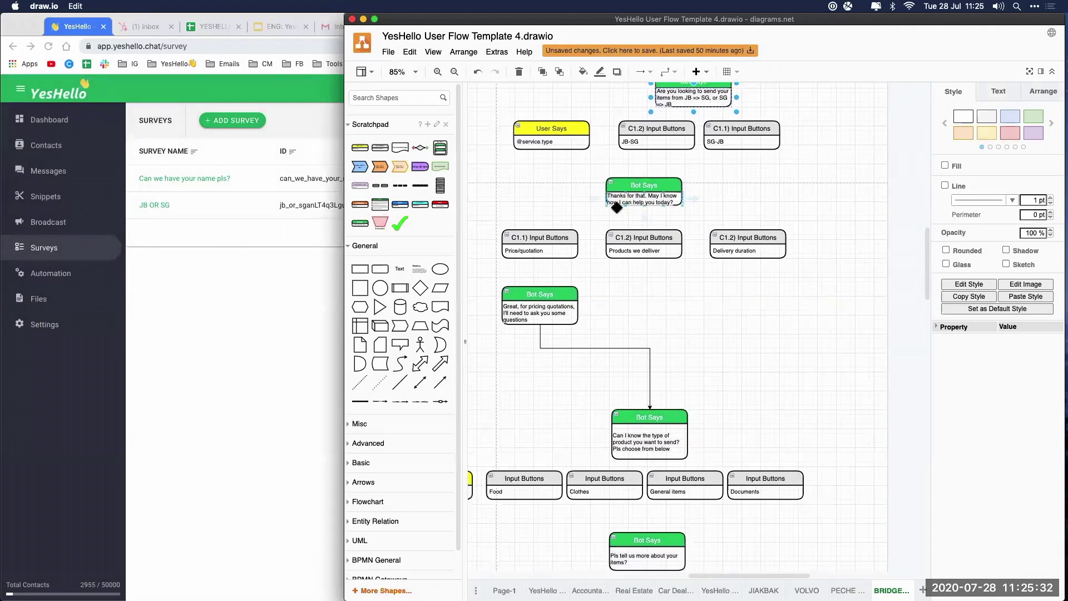
{"action": "double_click", "coordinate": [652, 200]}
{"action": "key", "text": "super+c"}
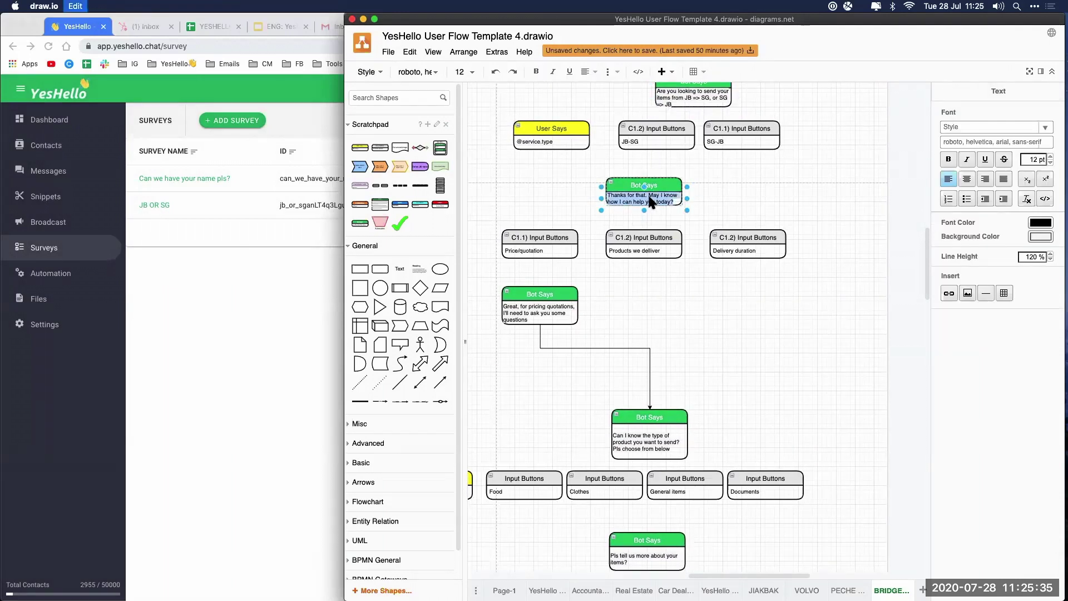
{"action": "left_click", "coordinate": [257, 279]}
{"action": "left_click", "coordinate": [242, 124]}
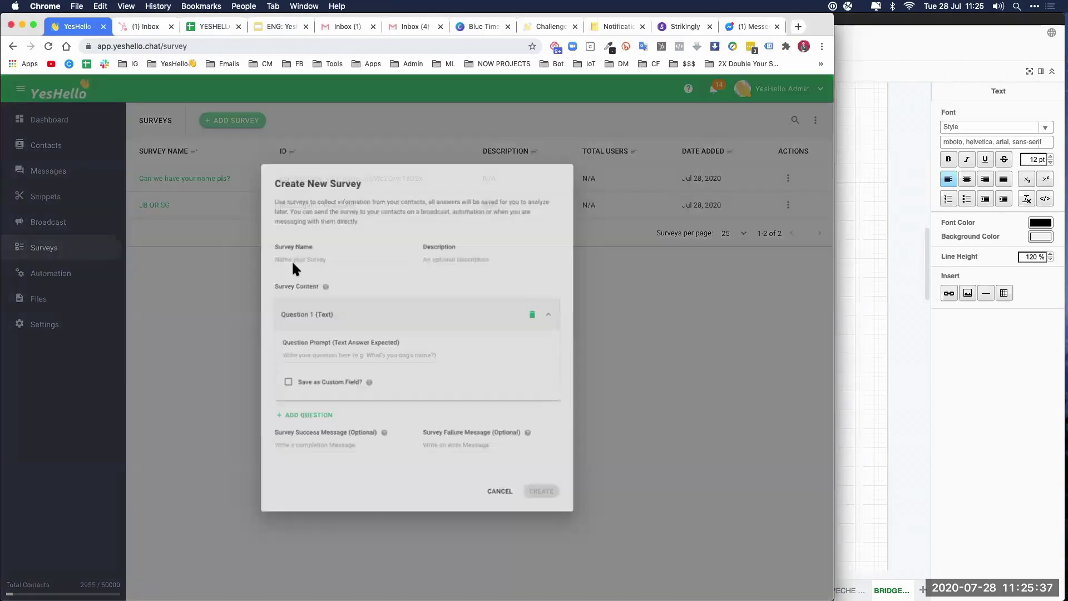
Paste the thank-you message into both Survey Name and Question Prompt.
{"action": "left_click", "coordinate": [301, 246]}
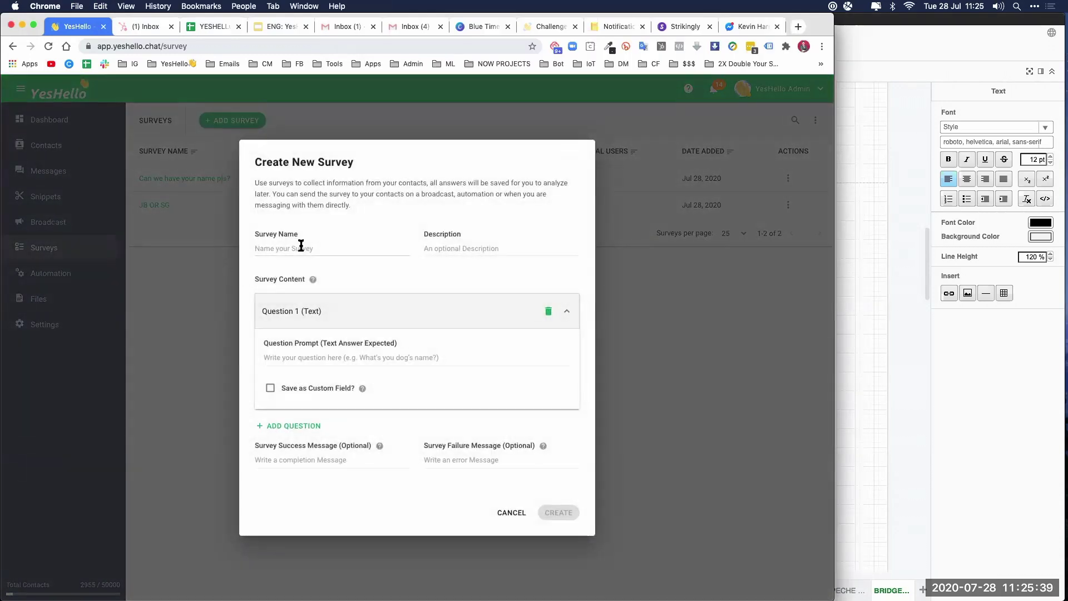
{"action": "key", "text": "super+v"}
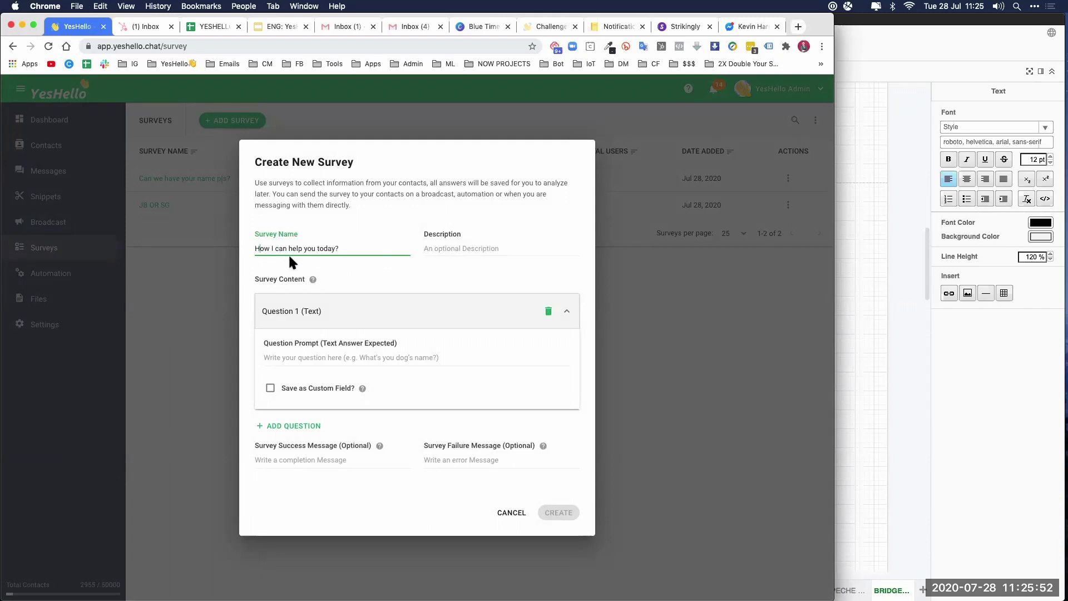
{"action": "left_click", "coordinate": [310, 346]}
{"action": "key", "text": "super+v"}
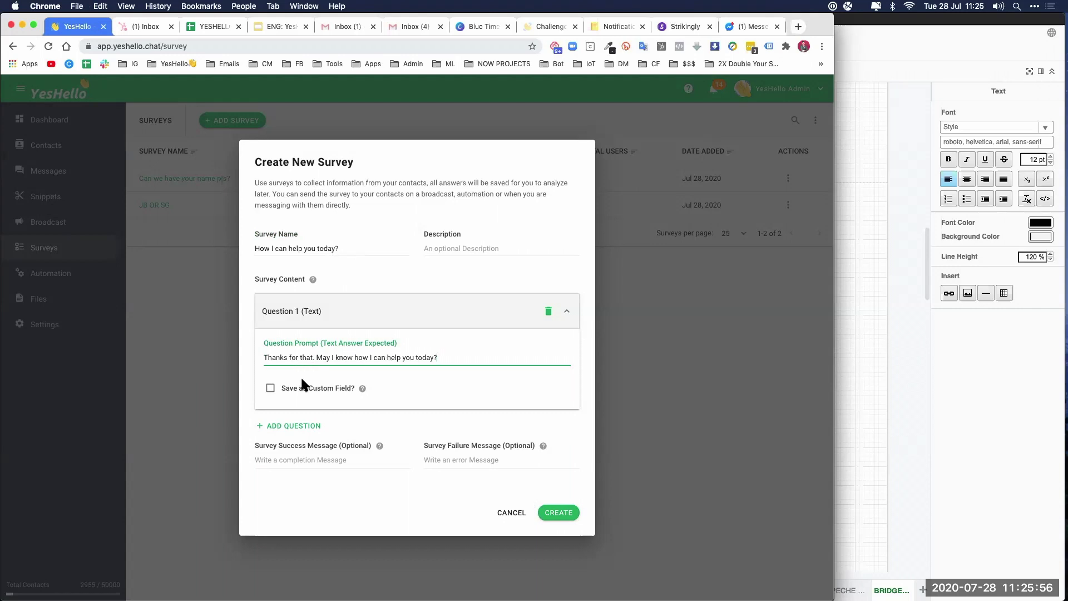
Tick Save as Custom Field and check the draw.io flow for a matching field.
{"action": "left_click", "coordinate": [270, 389]}
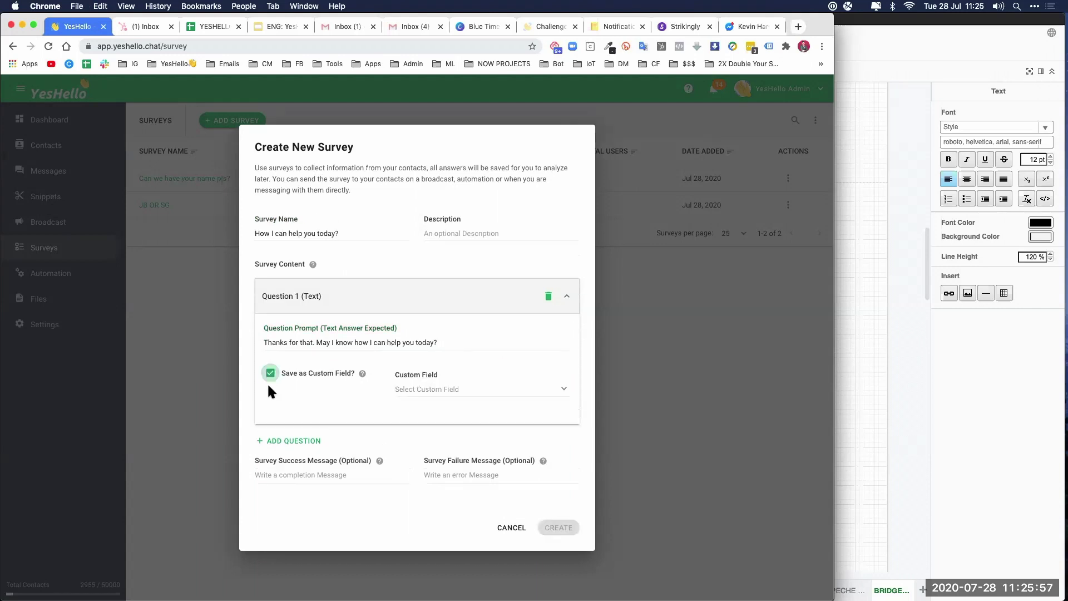
{"action": "left_click", "coordinate": [845, 332]}
{"action": "left_click", "coordinate": [639, 302]}
{"action": "scroll", "coordinate": [638, 303], "scroll_direction": "left", "scroll_amount": 5}
{"action": "scroll", "coordinate": [638, 303], "scroll_direction": "down", "scroll_amount": 1}
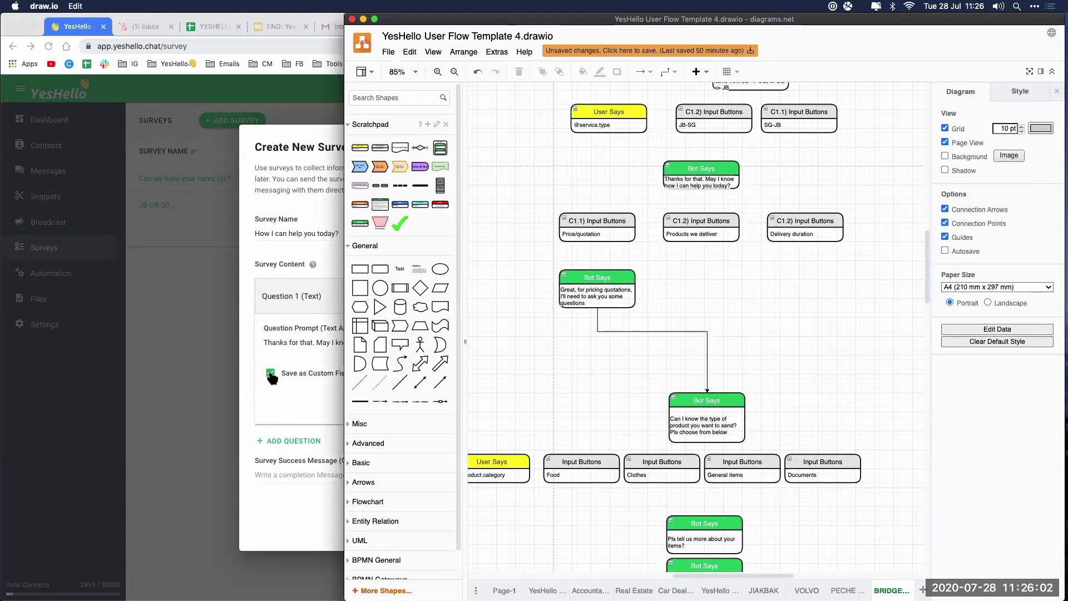
{"action": "left_click", "coordinate": [281, 381]}
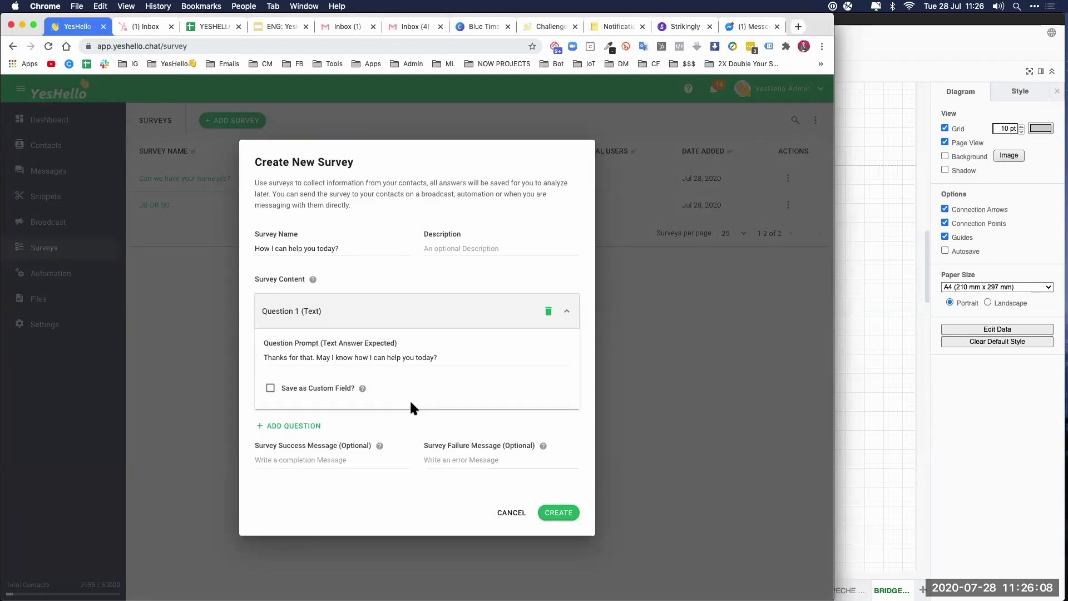
Leave the answer without a custom field and create the 'How I can help you today?' survey.
{"action": "left_click", "coordinate": [270, 388]}
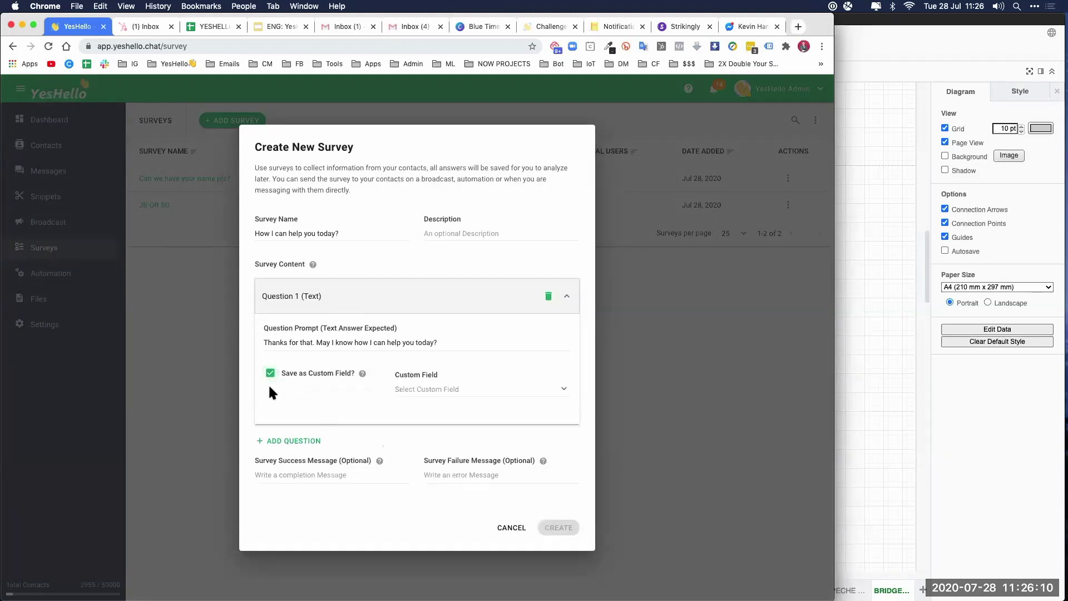
{"action": "left_click", "coordinate": [441, 393]}
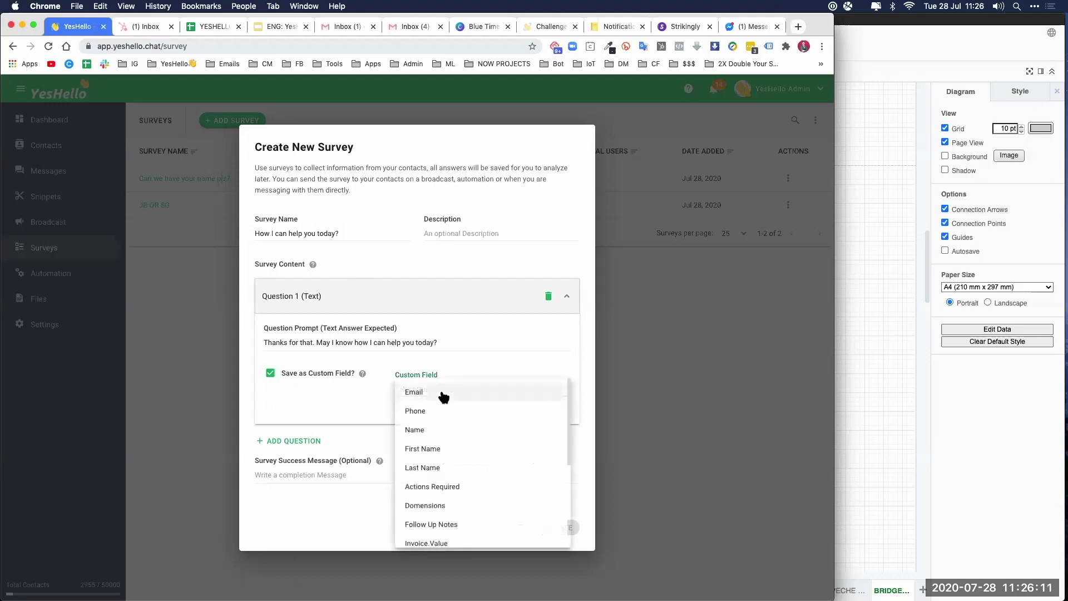
{"action": "left_click", "coordinate": [318, 398]}
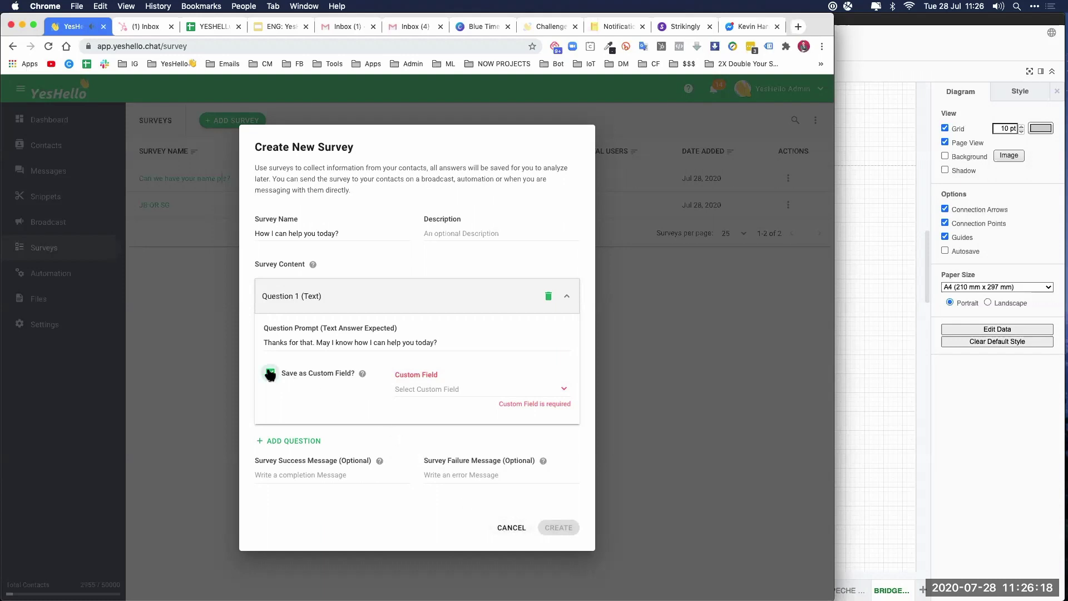
{"action": "left_click", "coordinate": [330, 374]}
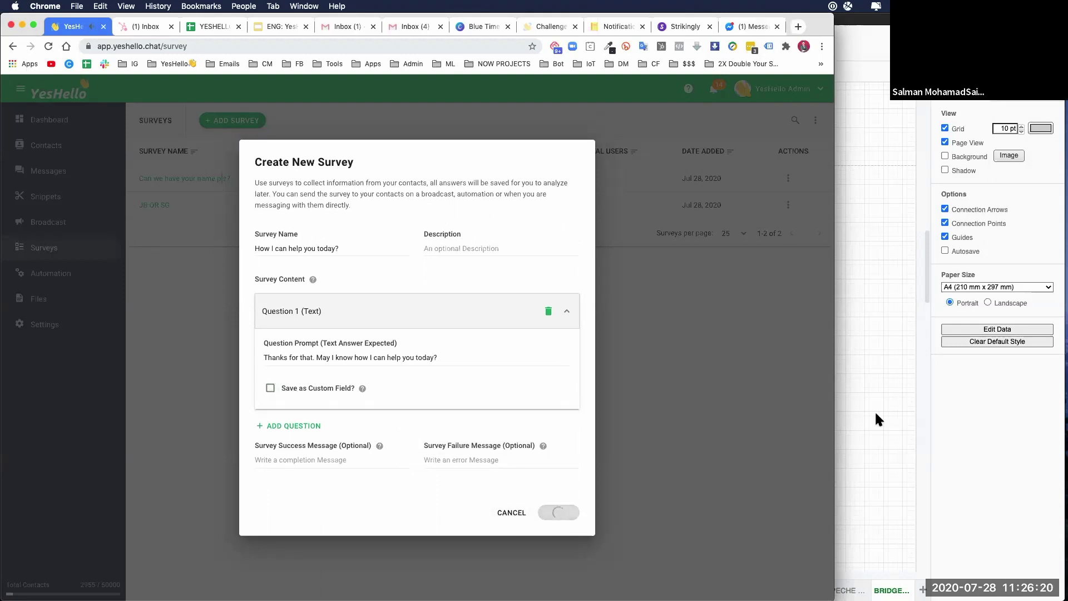
{"action": "left_click", "coordinate": [875, 410]}
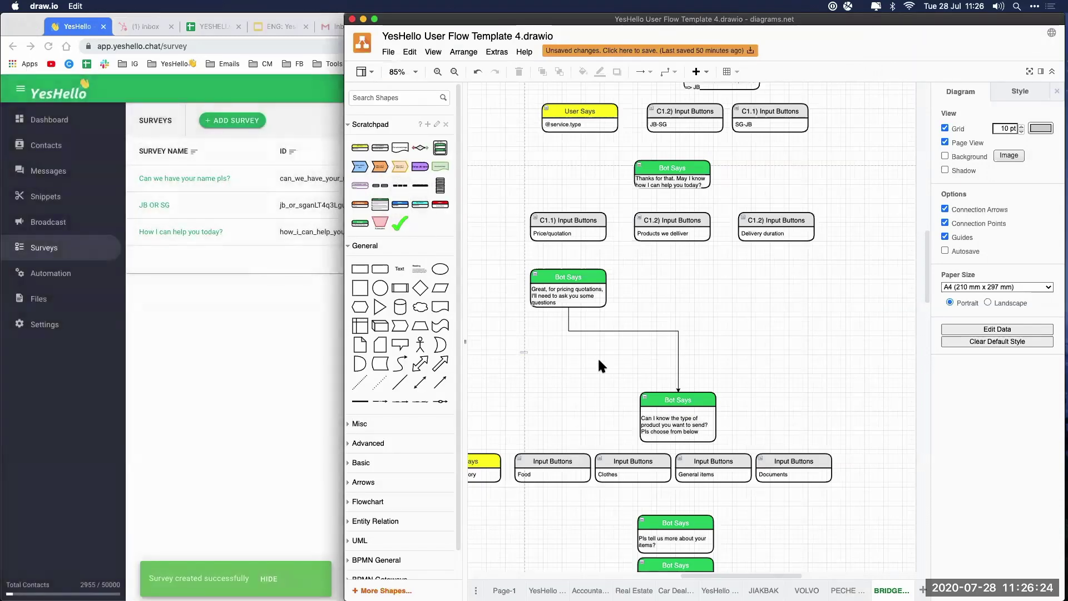
{"action": "scroll", "coordinate": [625, 363], "scroll_direction": "left", "scroll_amount": 5}
{"action": "left_click_drag", "start_coordinate": [359, 149], "coordinate": [541, 187]}
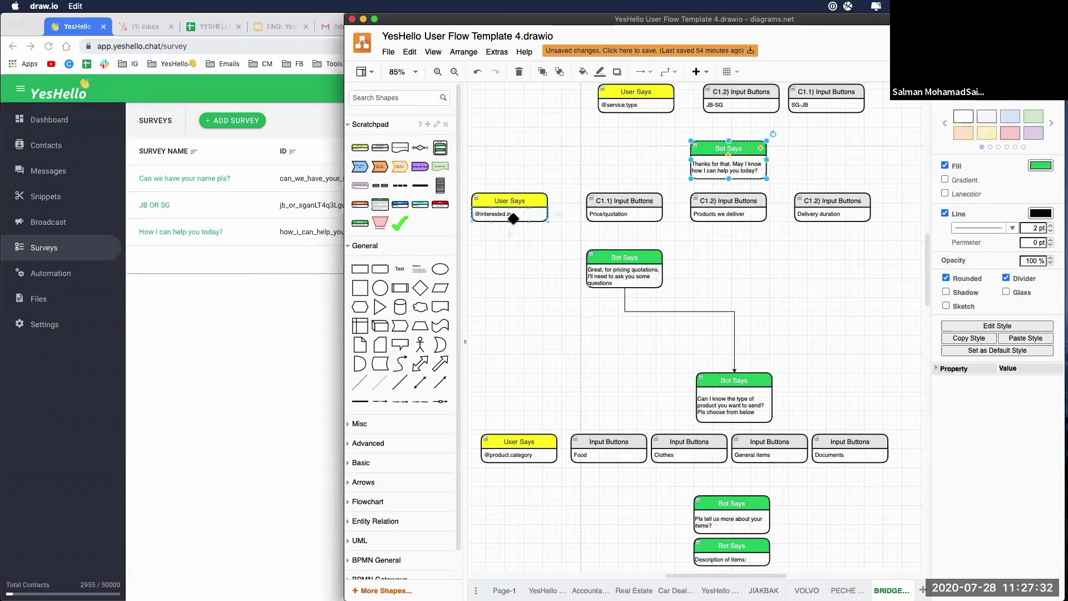
{"action": "left_click", "coordinate": [519, 215]}
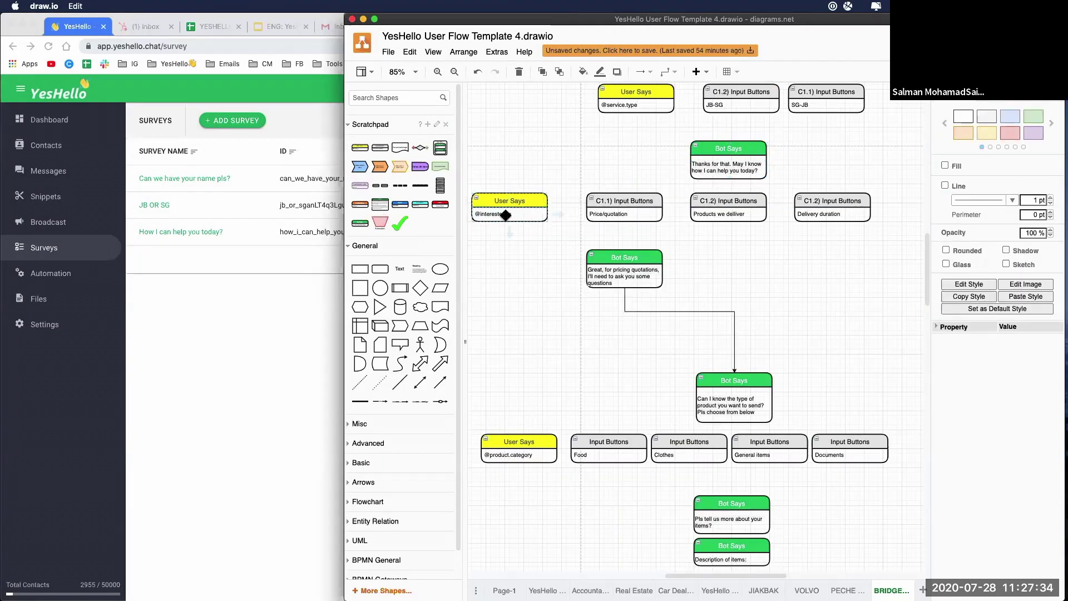
{"action": "double_click", "coordinate": [507, 219]}
{"action": "left_click", "coordinate": [525, 216]}
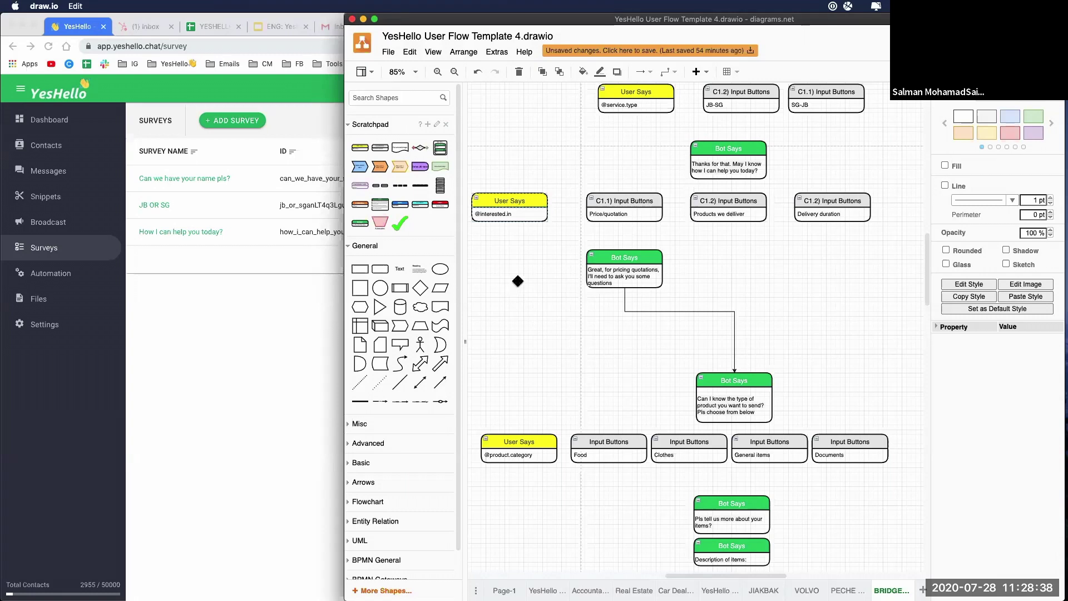
{"action": "scroll", "coordinate": [521, 272], "scroll_direction": "left", "scroll_amount": 2}
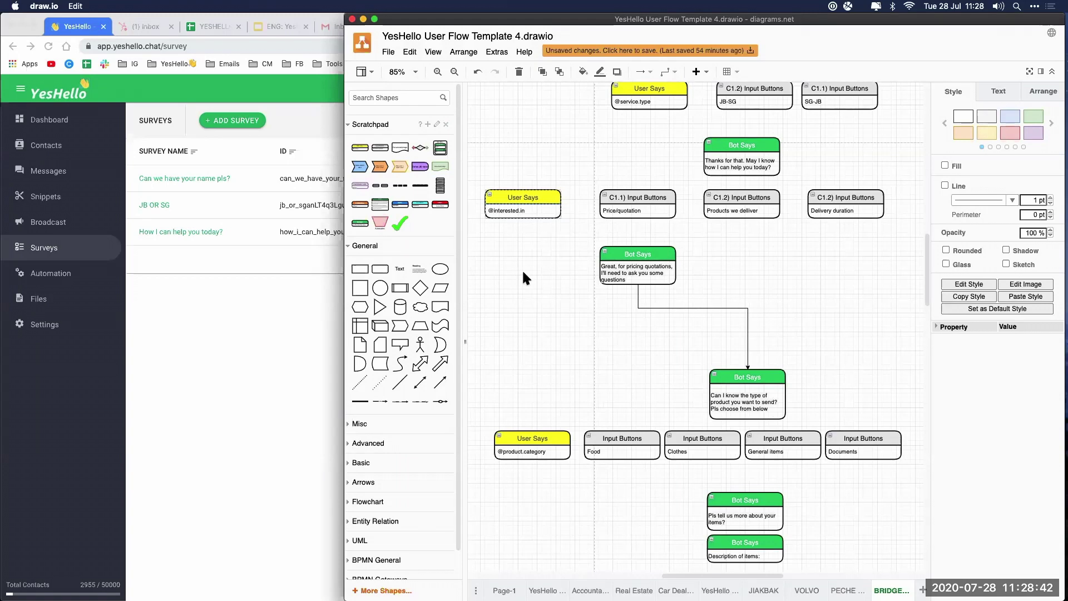
{"action": "double_click", "coordinate": [522, 214]}
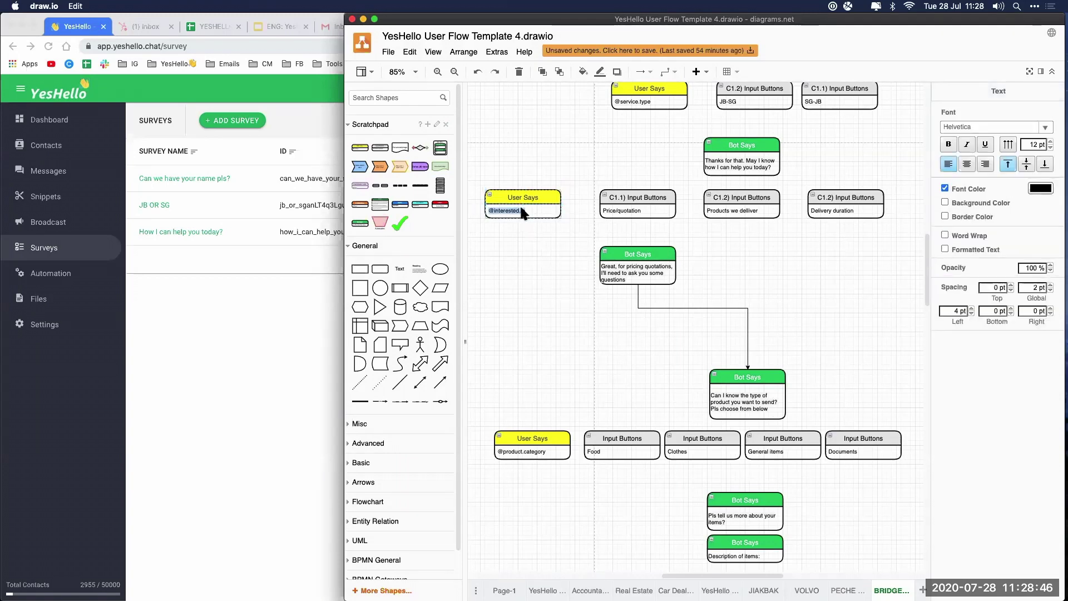
{"action": "type", "text": "@"}
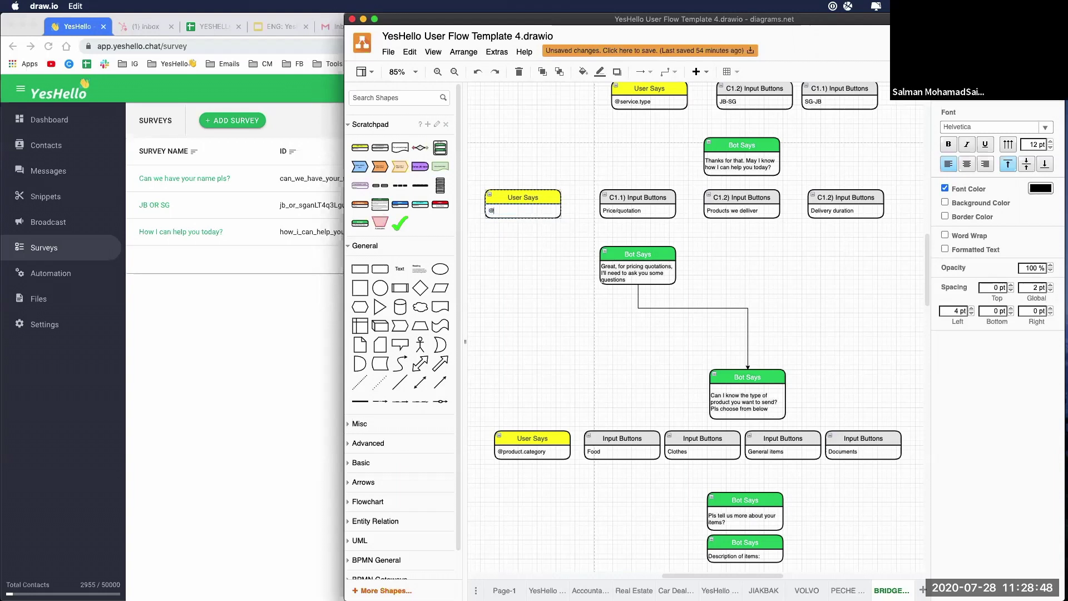
{"action": "type", "text": "main.intere"}
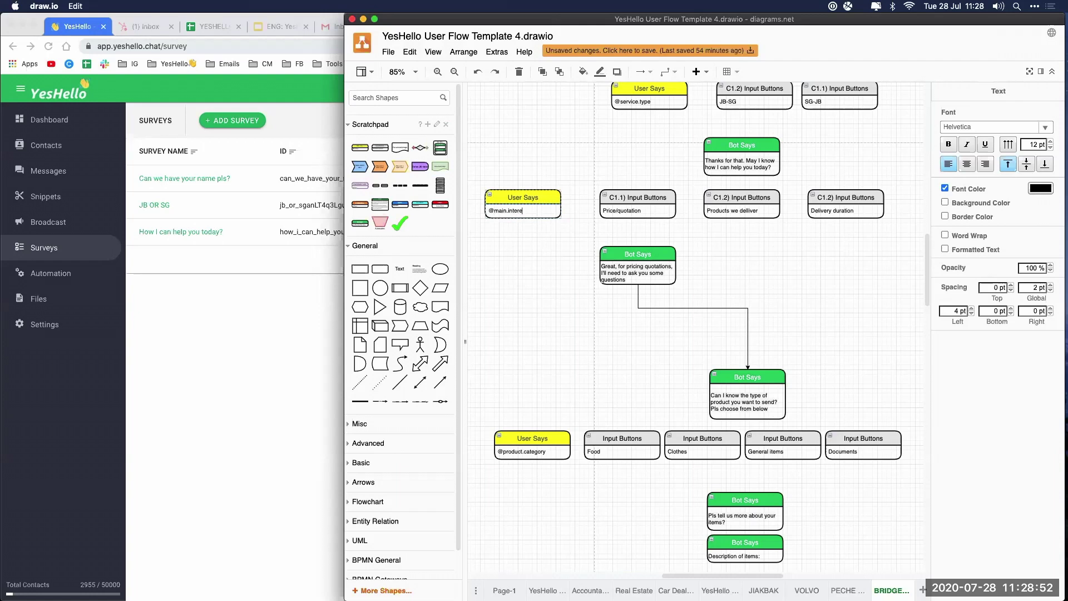
{"action": "left_click", "coordinate": [515, 238]}
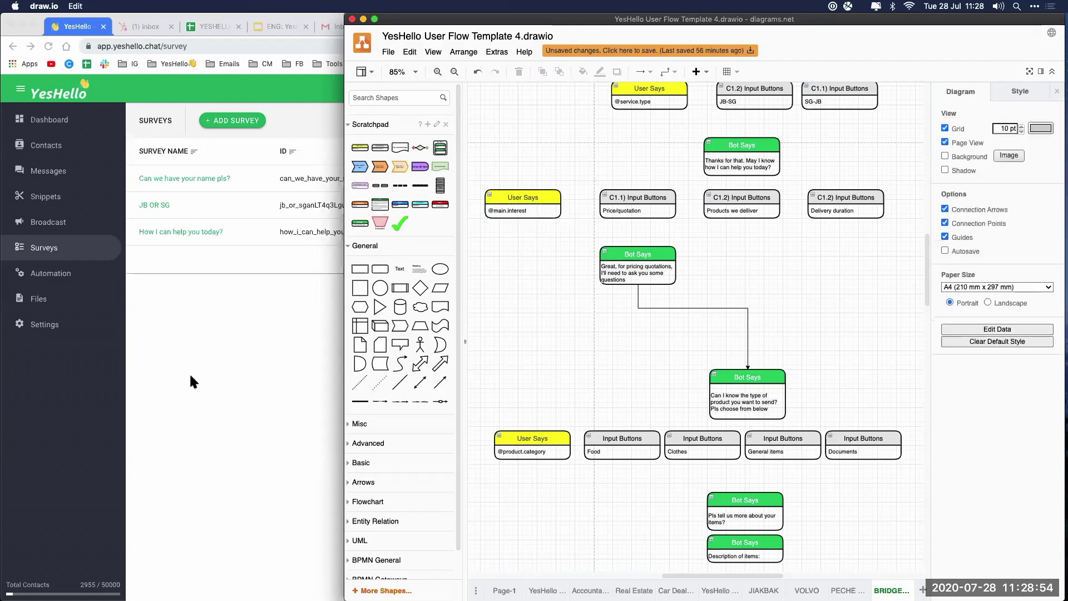
{"action": "left_click", "coordinate": [189, 372]}
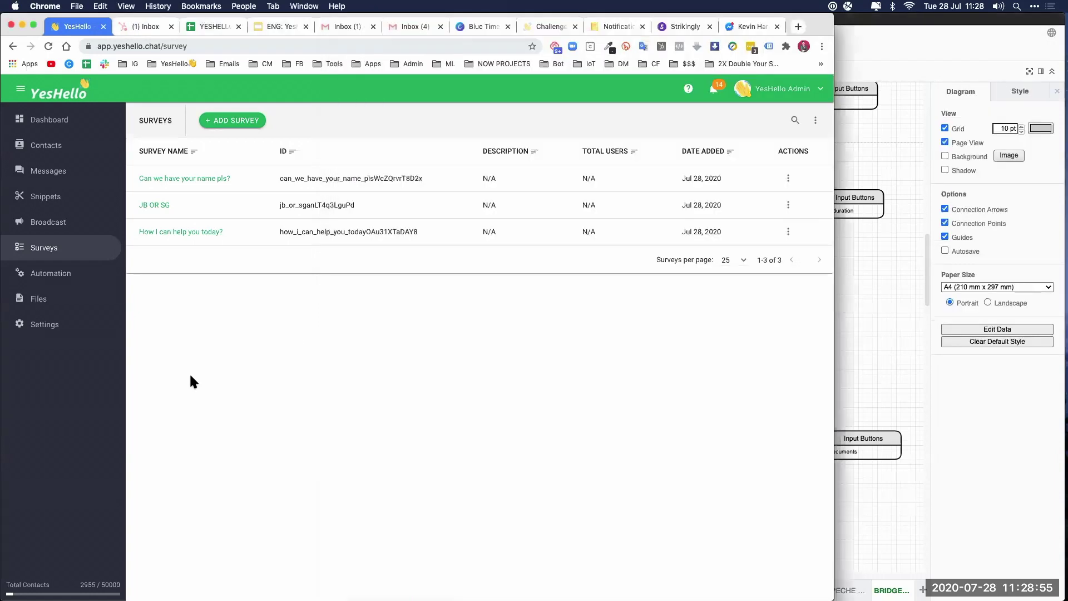
Add a text custom field named main.interest under Settings > Custom Fields, then reopen Surveys.
{"action": "left_click", "coordinate": [45, 324]}
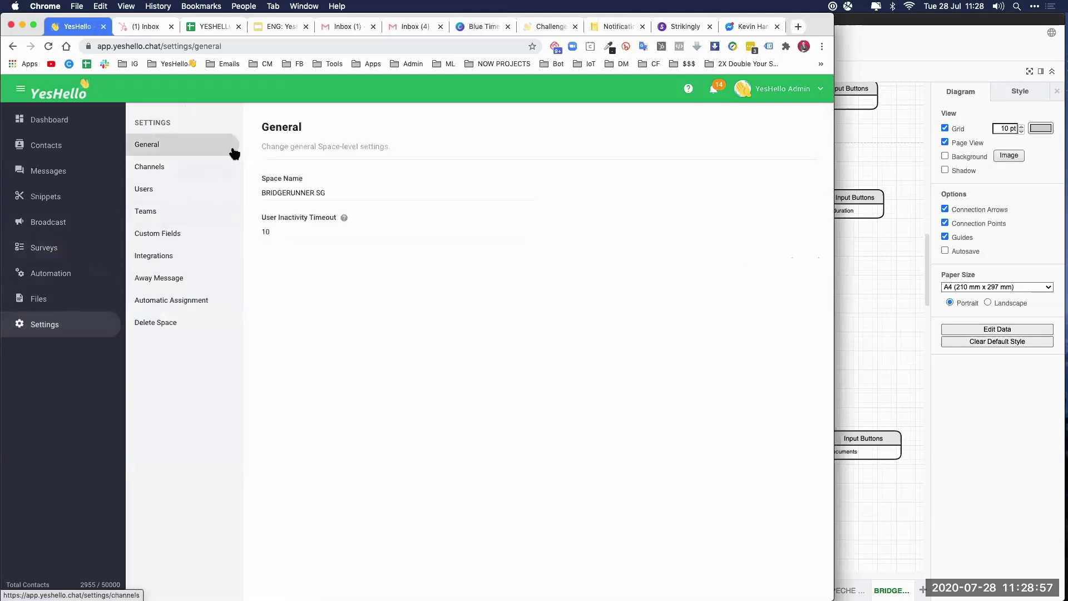
{"action": "left_click", "coordinate": [164, 239]}
{"action": "left_click", "coordinate": [309, 183]}
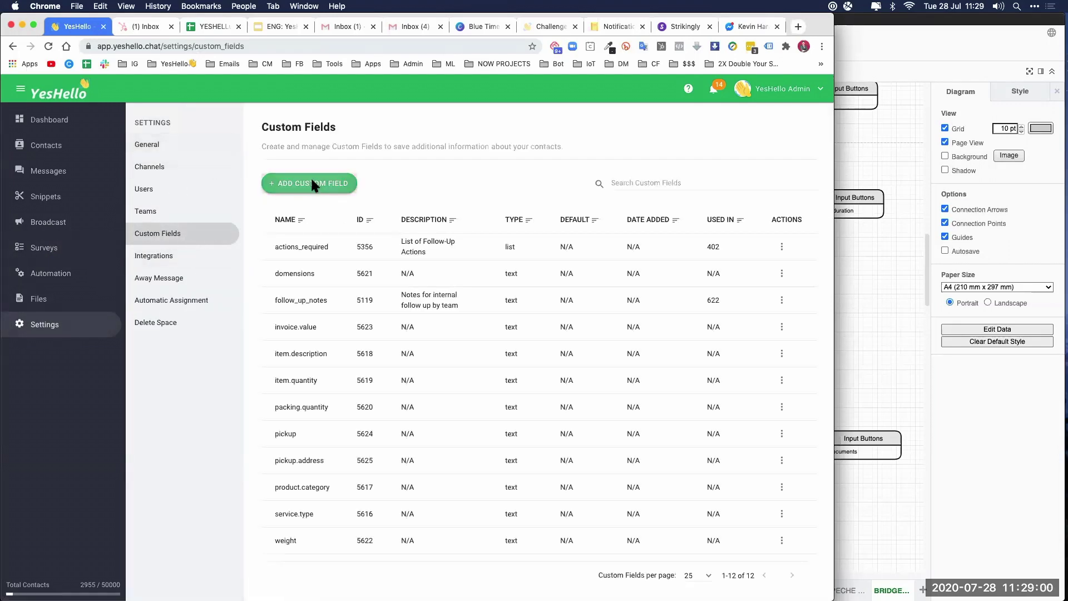
{"action": "left_click", "coordinate": [340, 276]}
{"action": "type", "text": "M"}
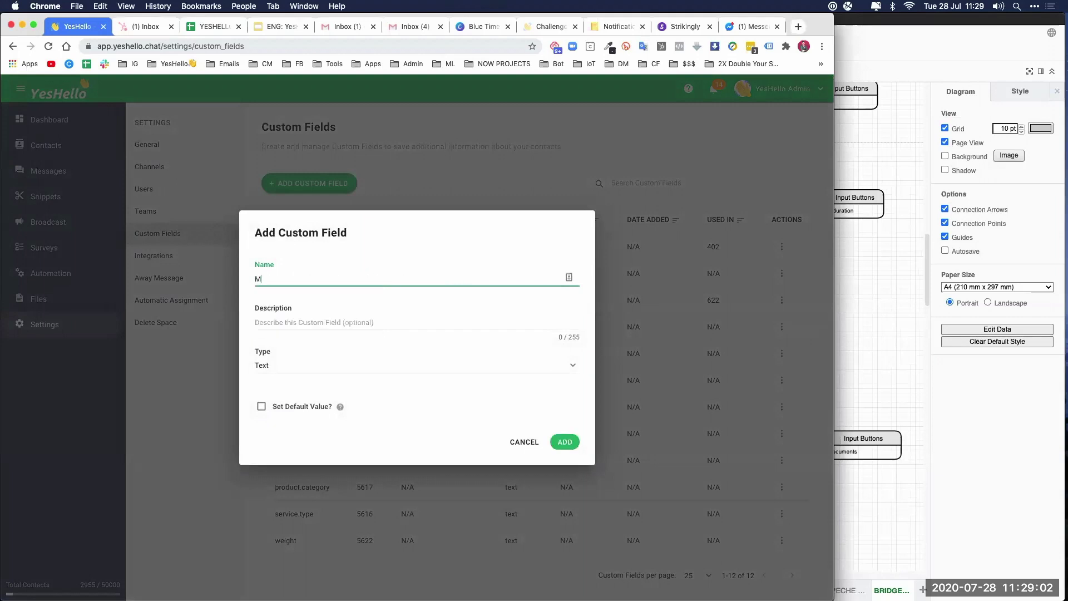
{"action": "type", "text": "ain.Interest"}
{"action": "left_click", "coordinate": [568, 442]}
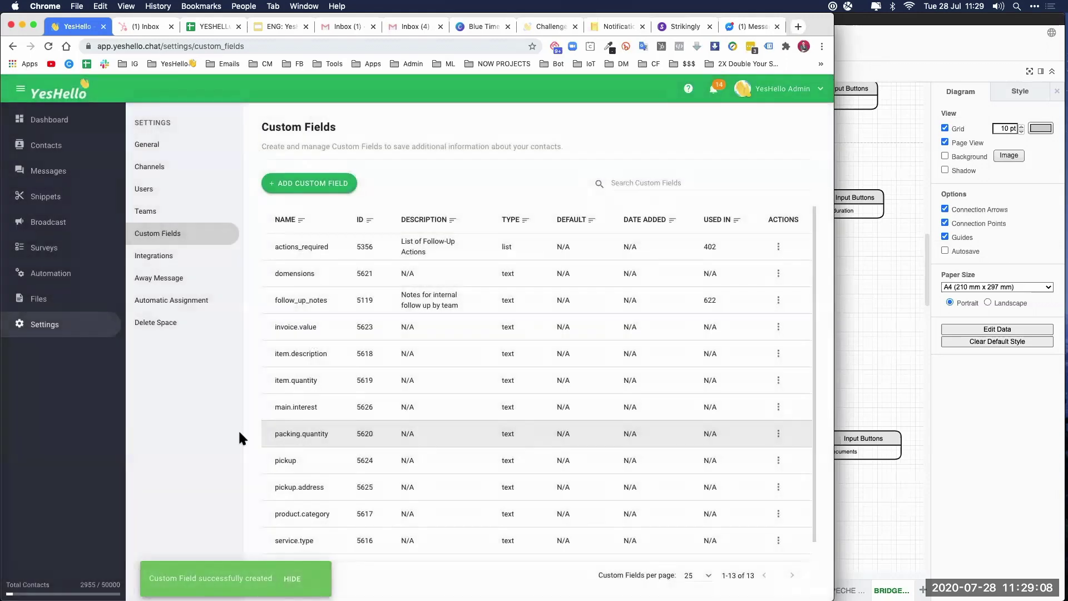
{"action": "left_click", "coordinate": [50, 249]}
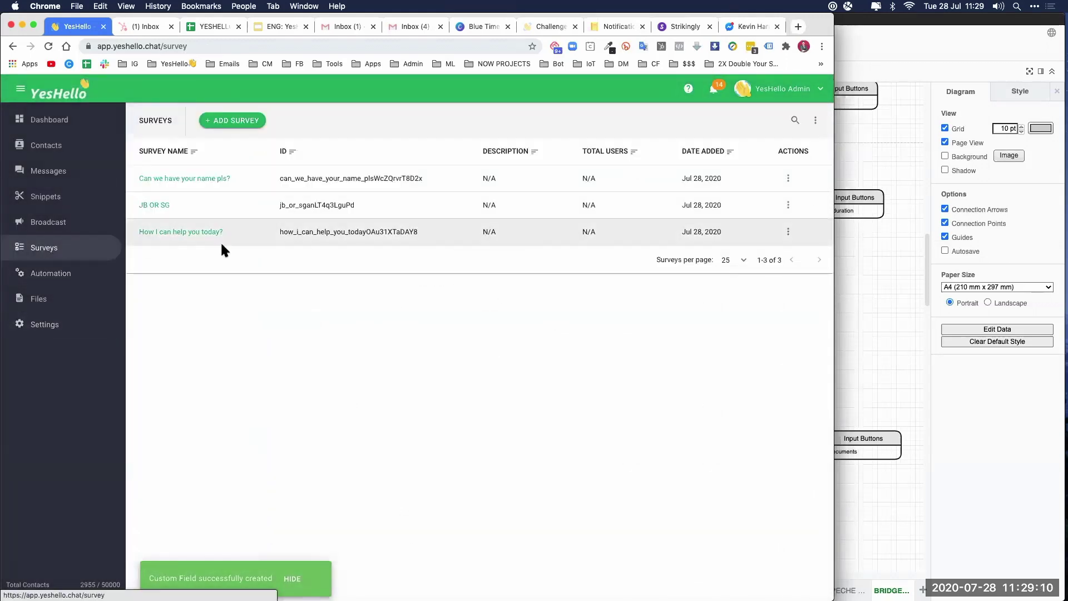
Copy the thank-you Bot Says text and open the 'How I can help you today?' survey for editing.
{"action": "left_click", "coordinate": [858, 311]}
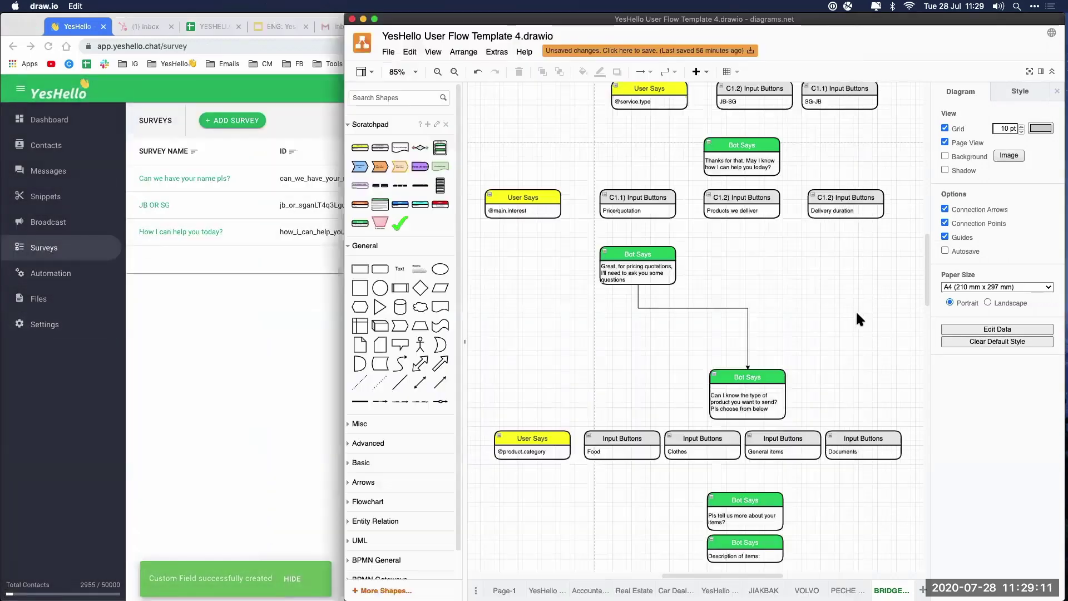
{"action": "double_click", "coordinate": [739, 164]}
{"action": "key", "text": "super+c"}
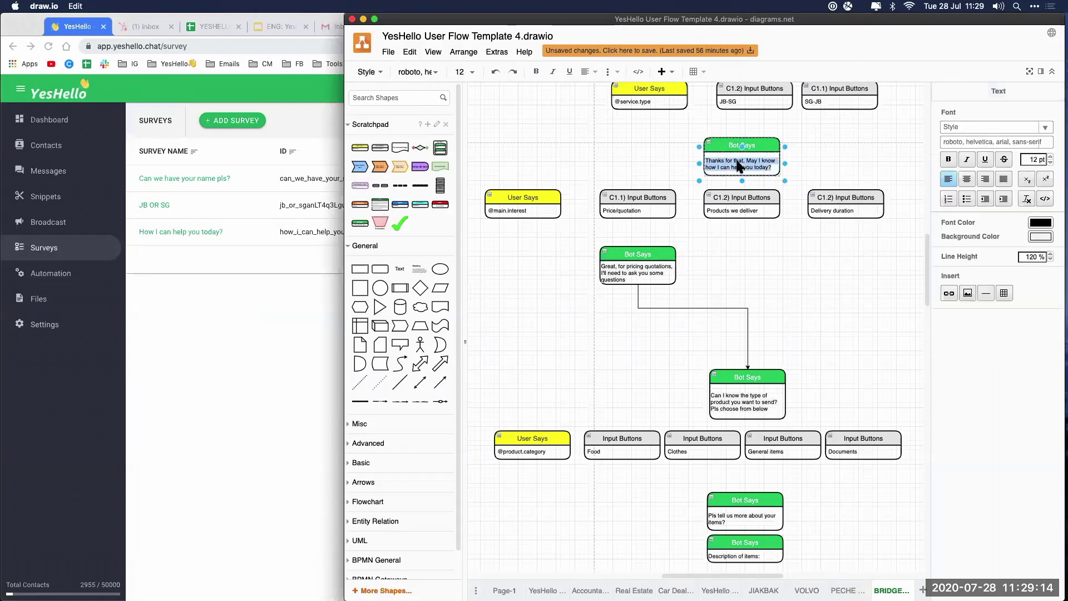
{"action": "left_click", "coordinate": [238, 338]}
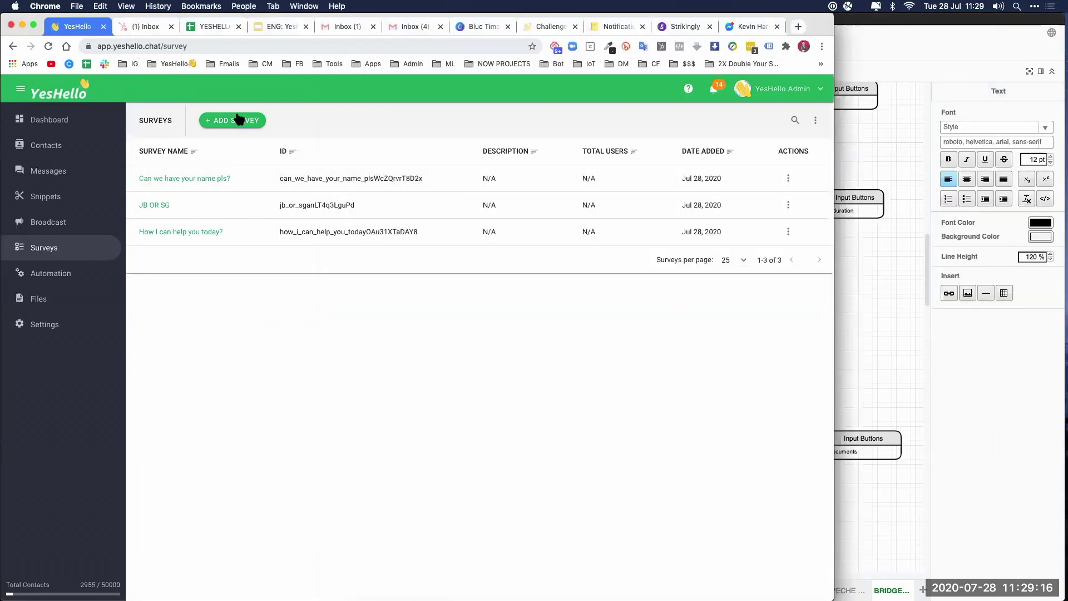
{"action": "left_click", "coordinate": [788, 232]}
{"action": "left_click", "coordinate": [794, 272]}
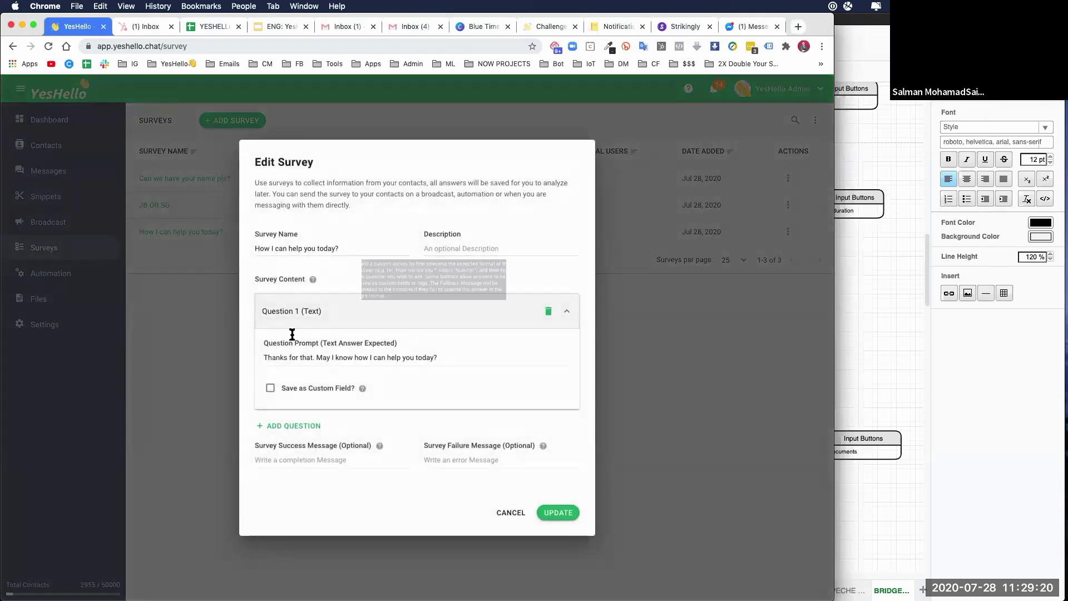
Try the Main.Interest custom field, then delete the original text question.
{"action": "left_click", "coordinate": [271, 388]}
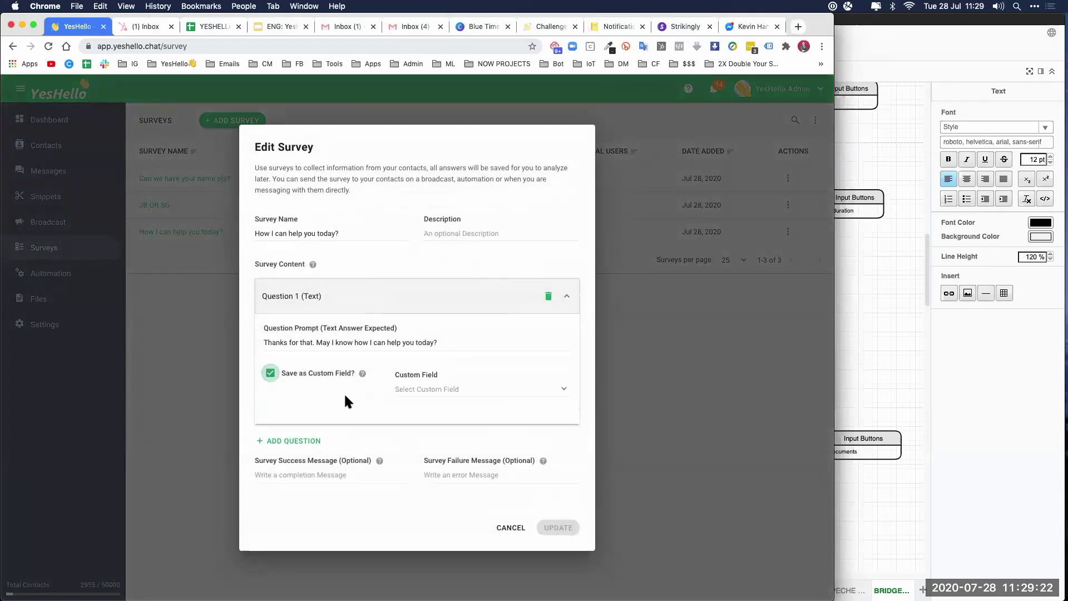
{"action": "left_click", "coordinate": [468, 396]}
{"action": "scroll", "coordinate": [474, 447], "scroll_direction": "down", "scroll_amount": 5}
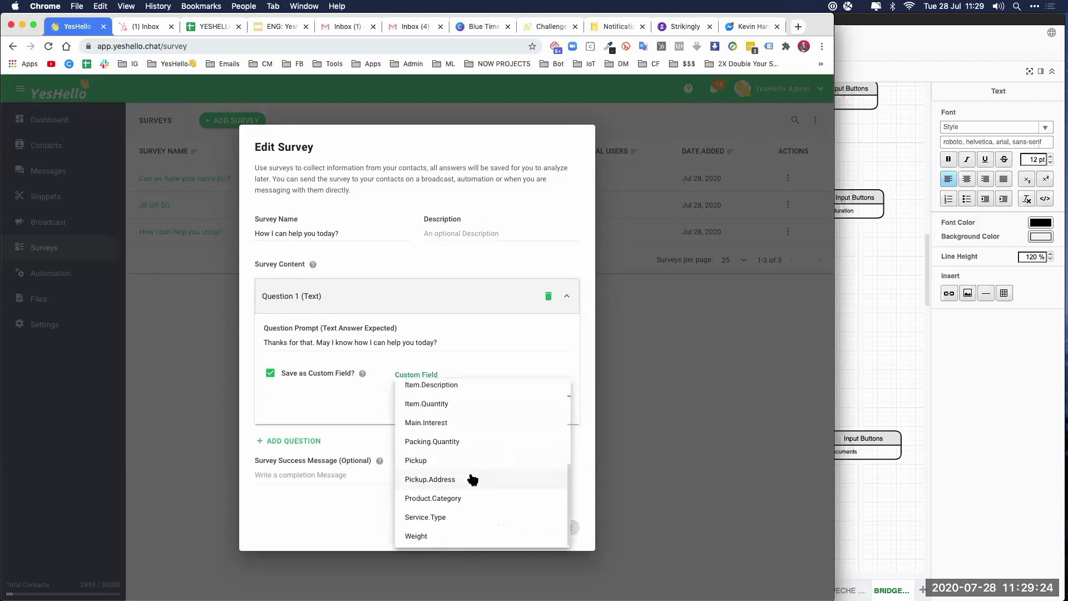
{"action": "left_click", "coordinate": [439, 424]}
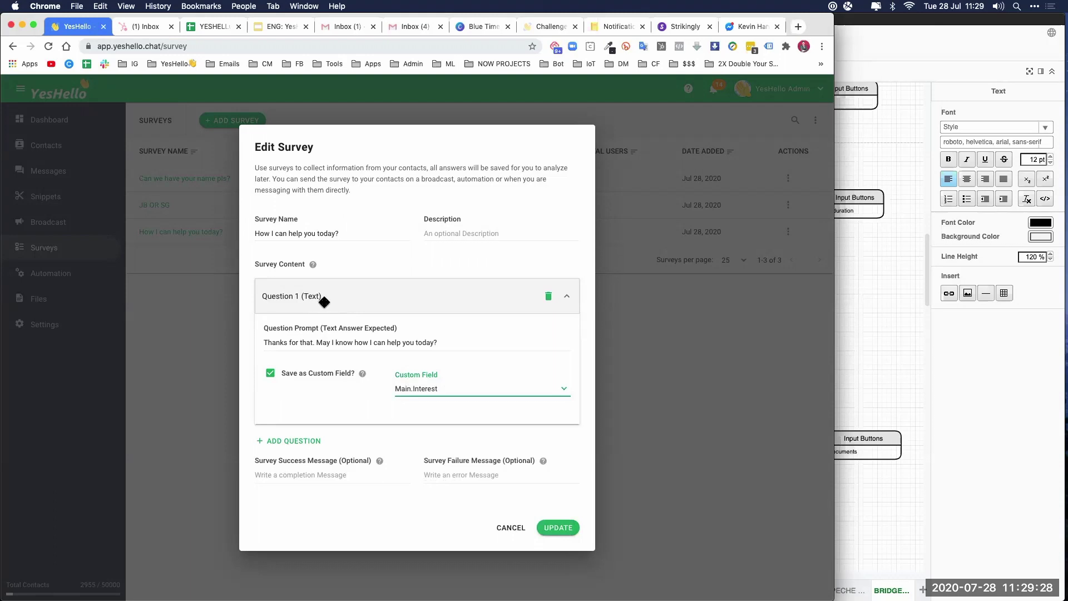
{"action": "left_click", "coordinate": [547, 295]}
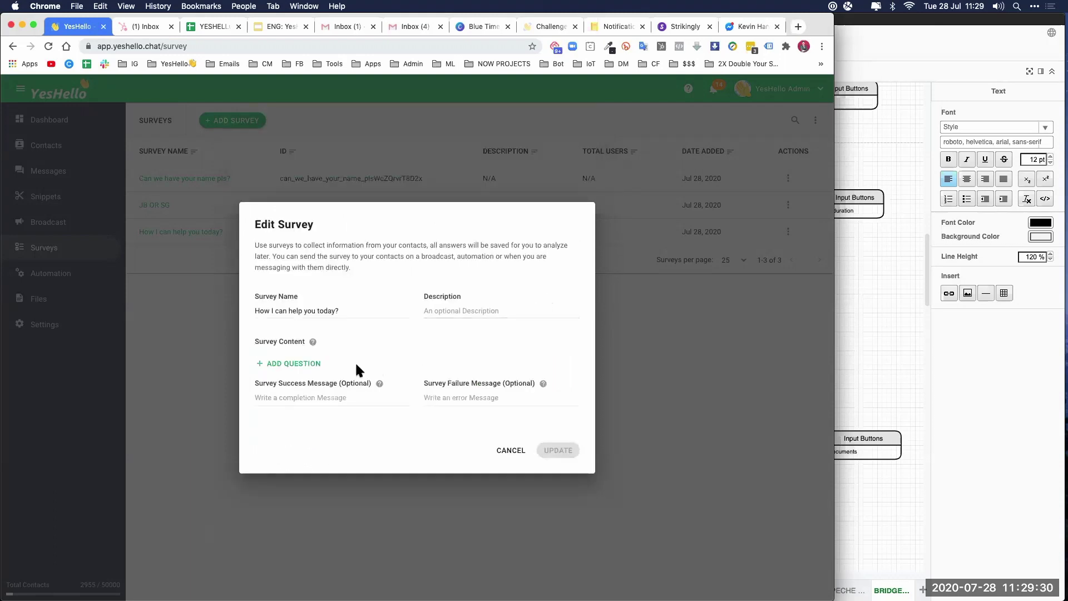
Add a multiple-choice question with the thank-you bot message as its prompt.
{"action": "left_click", "coordinate": [305, 363]}
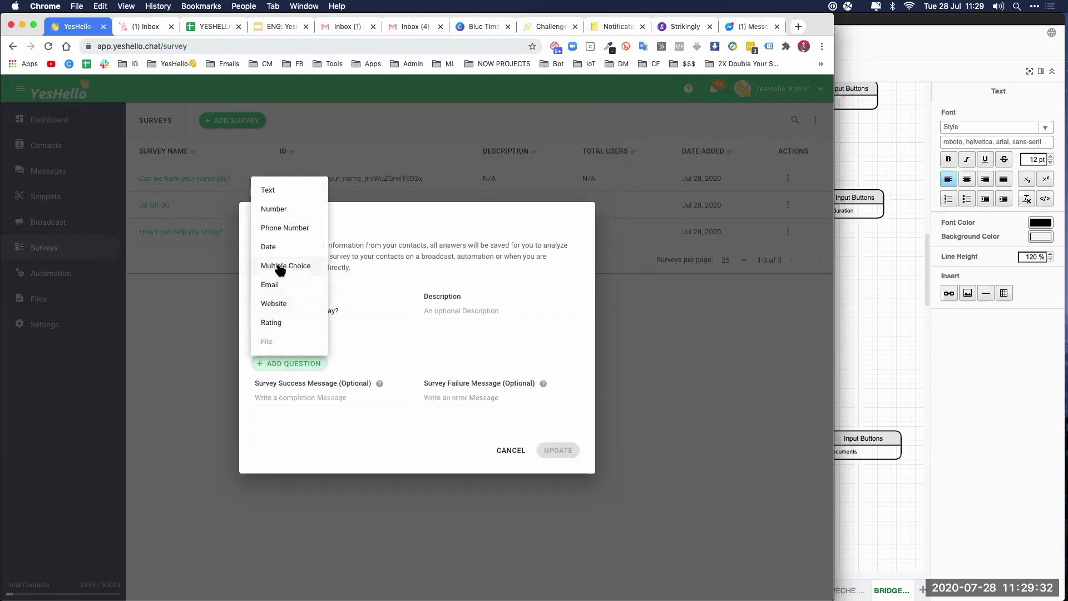
{"action": "left_click", "coordinate": [280, 267]}
{"action": "left_click", "coordinate": [844, 318]}
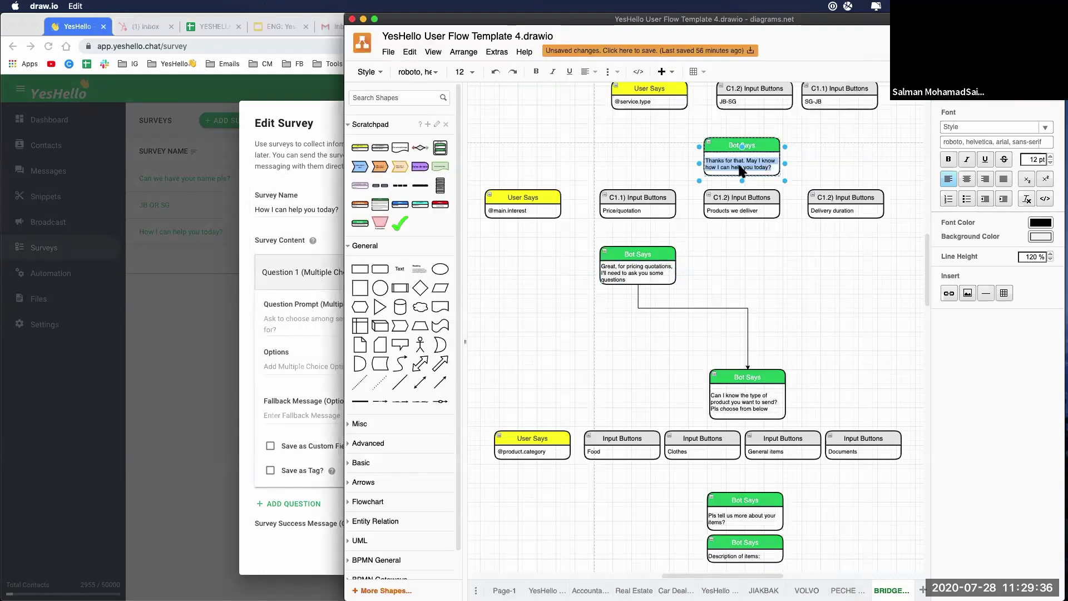
{"action": "left_click", "coordinate": [315, 326]}
{"action": "left_click", "coordinate": [315, 326]}
{"action": "key", "text": "super+v"}
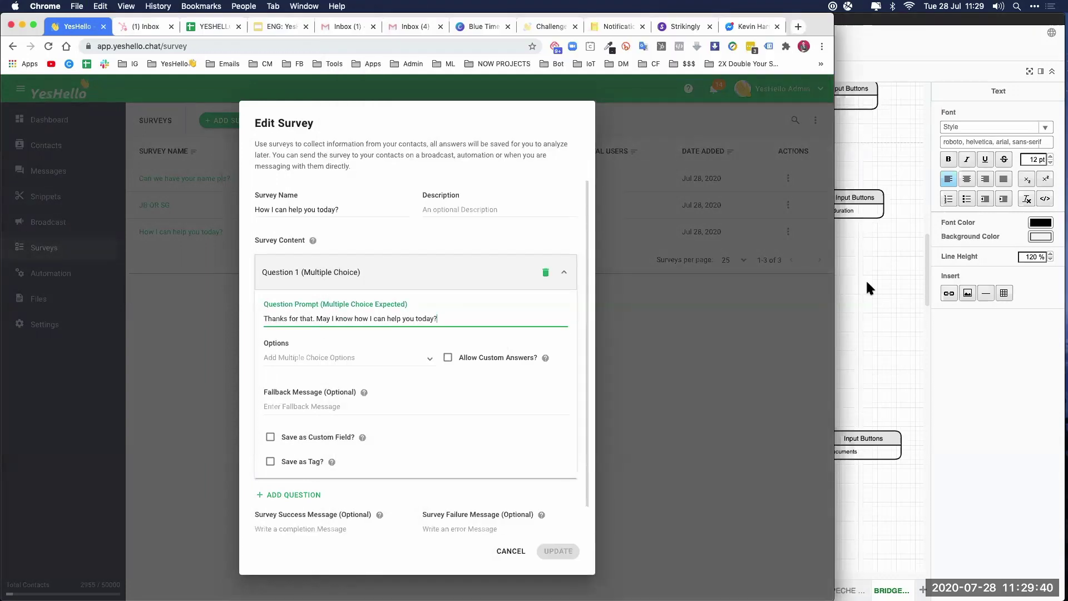
Add 'Price/quotation' and 'Products we deliver' as options, copied from the draw.io buttons.
{"action": "key", "text": "super+Tab"}
{"action": "double_click", "coordinate": [631, 211]}
{"action": "key", "text": "super+c"}
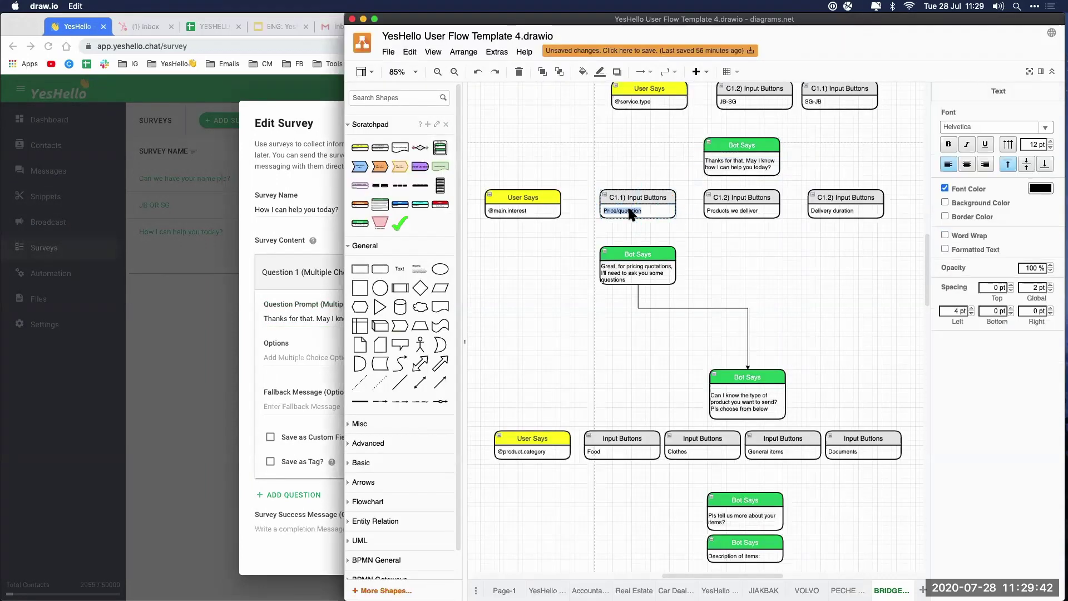
{"action": "key", "text": "super+Tab"}
{"action": "left_click", "coordinate": [284, 356]}
{"action": "key", "text": "super+v"}
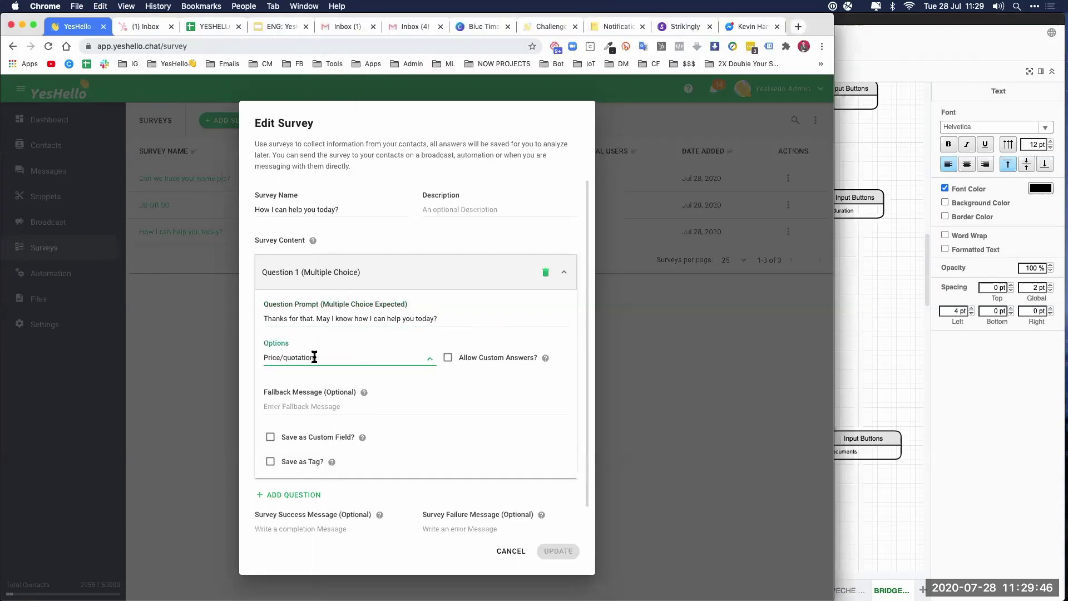
{"action": "key", "text": "Return"}
{"action": "key", "text": "super+Tab"}
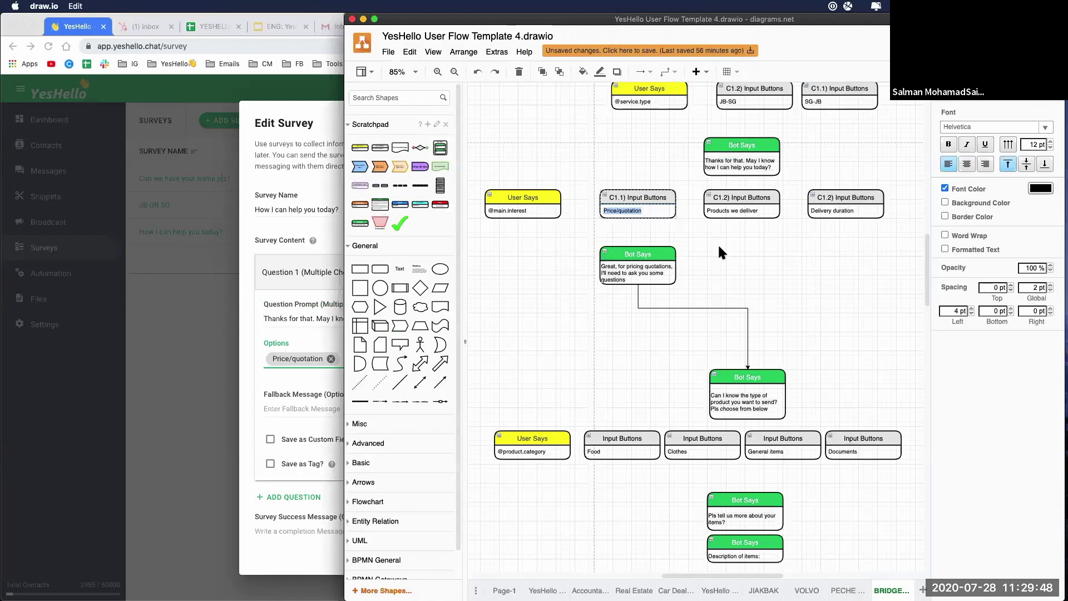
{"action": "double_click", "coordinate": [742, 212]}
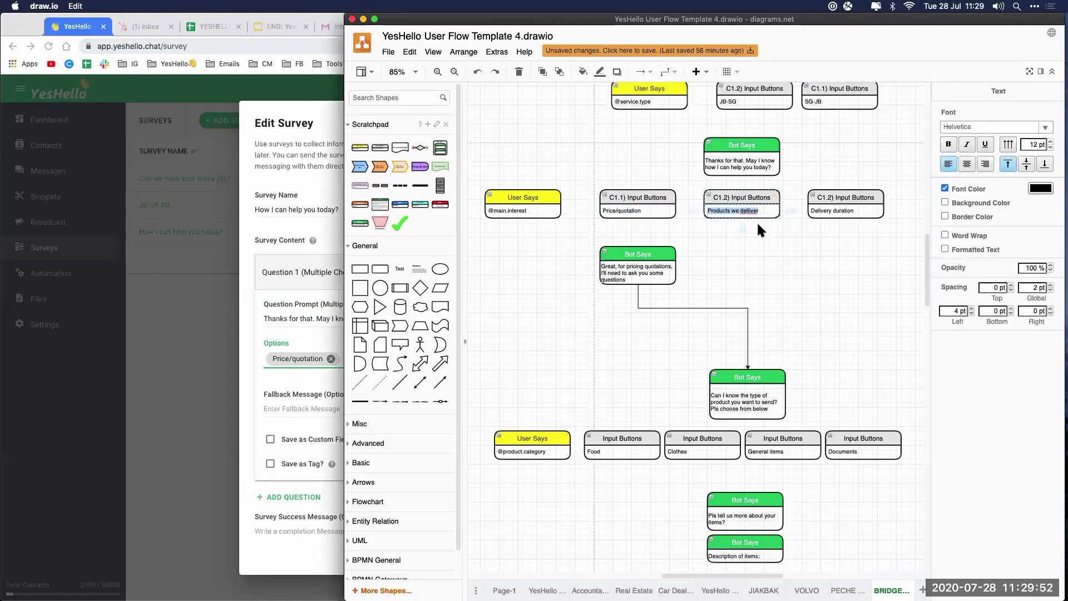
{"action": "left_click", "coordinate": [300, 328]}
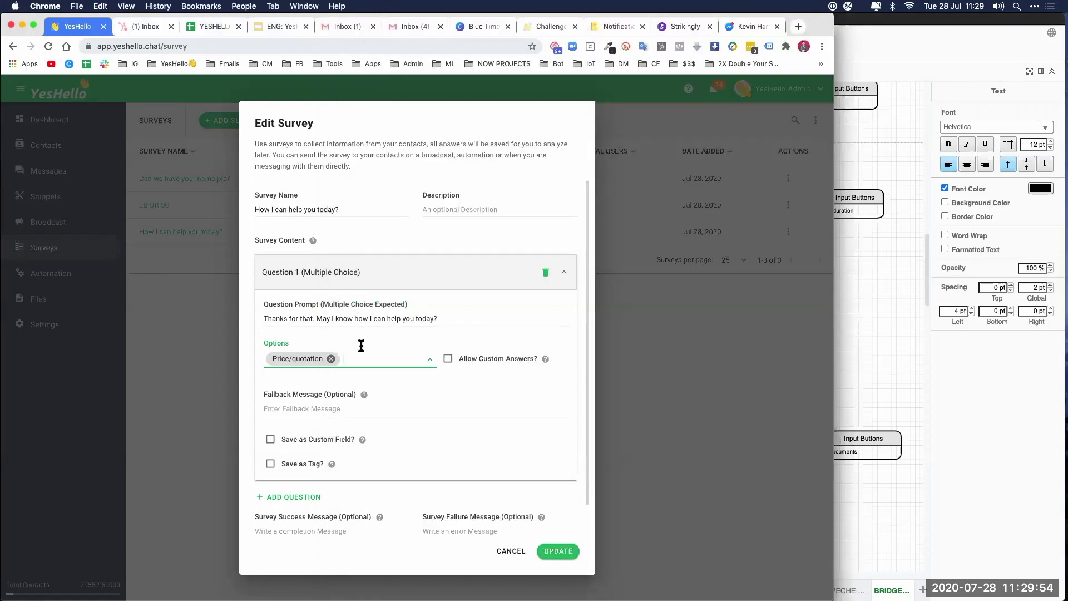
{"action": "type", "text": "Products we delliver"}
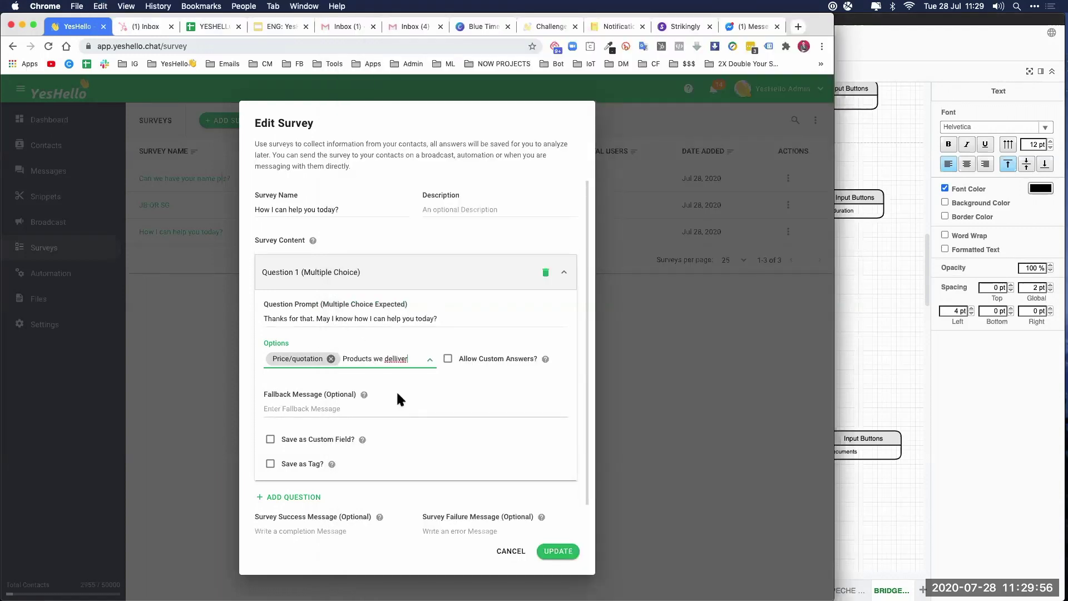
{"action": "left_click", "coordinate": [395, 361]}
{"action": "key", "text": "BackSpace"}
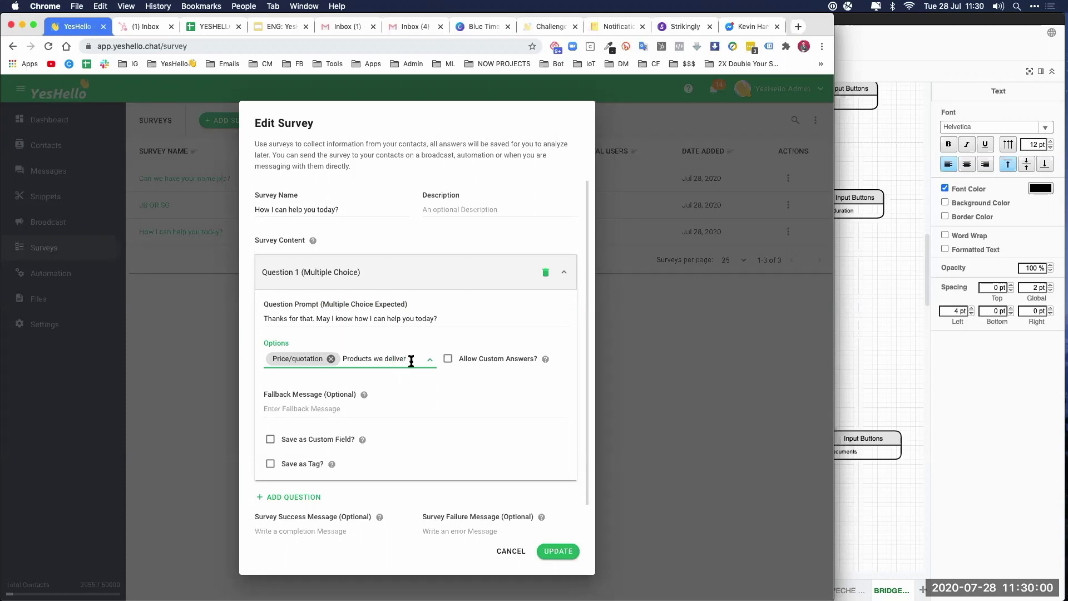
{"action": "key", "text": "Return"}
Add 'Delivery duration' as the third option, copied from its draw.io button.
{"action": "left_click", "coordinate": [854, 293]}
{"action": "double_click", "coordinate": [749, 211]}
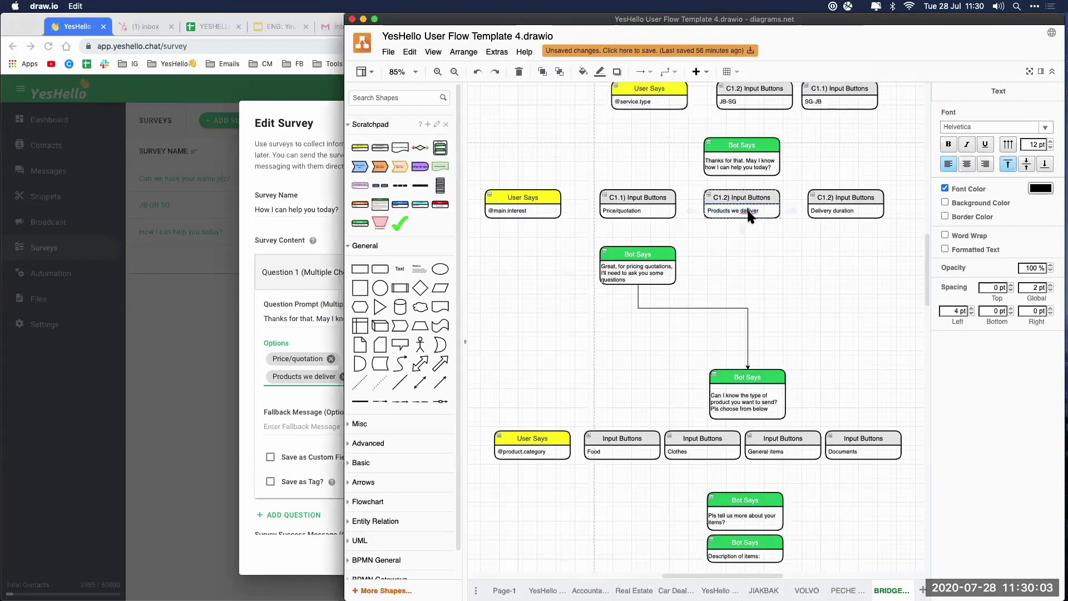
{"action": "left_click", "coordinate": [779, 256]}
{"action": "double_click", "coordinate": [827, 211]}
{"action": "key", "text": "super+c"}
{"action": "left_click", "coordinate": [323, 345]}
{"action": "key", "text": "super+v"}
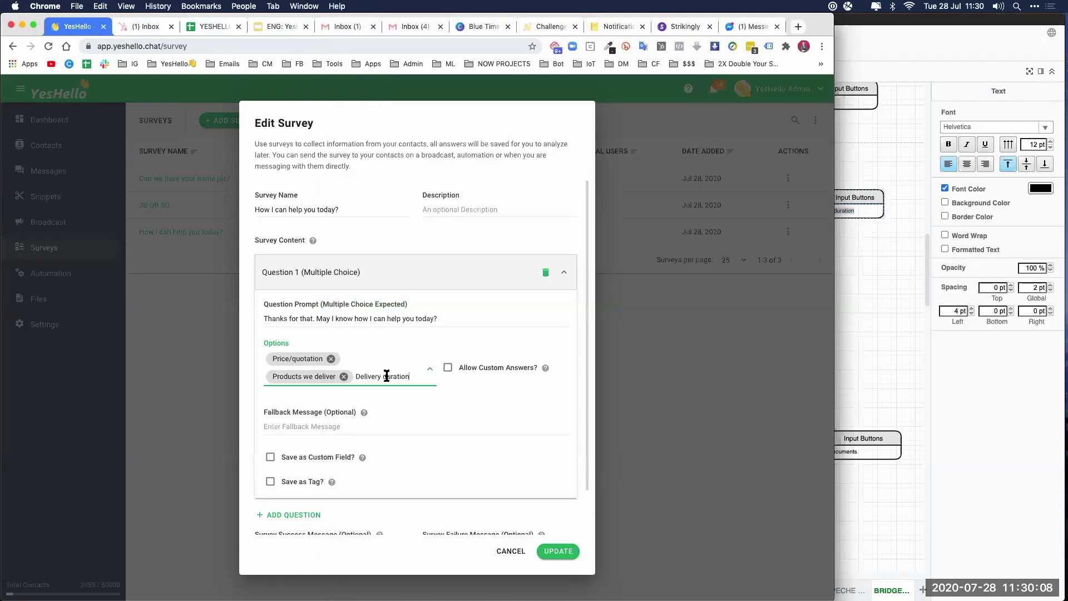
{"action": "key", "text": "Return"}
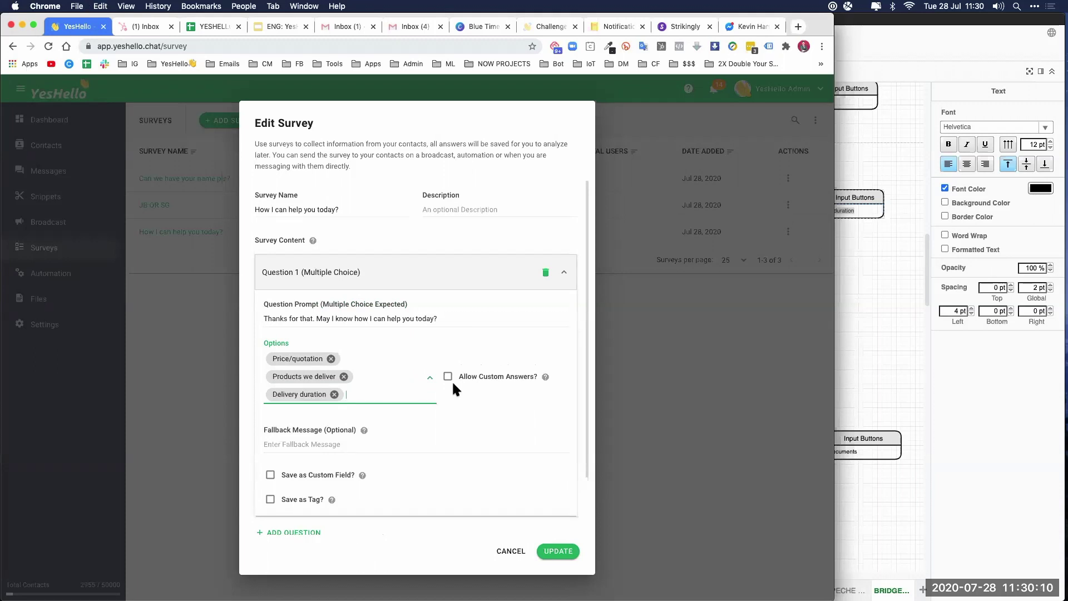
{"action": "scroll", "coordinate": [456, 379], "scroll_direction": "down", "scroll_amount": 1}
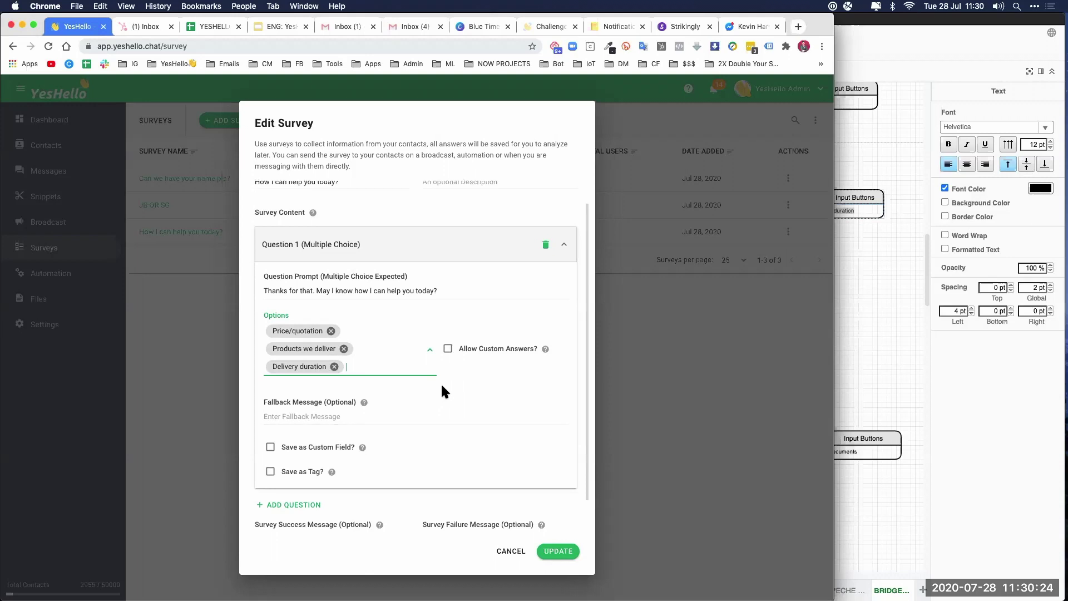
Type the fallback message 'This chatbot can only send simple messages for now. Please choose from the options below'.
{"action": "scroll", "coordinate": [441, 388], "scroll_direction": "down", "scroll_amount": 2}
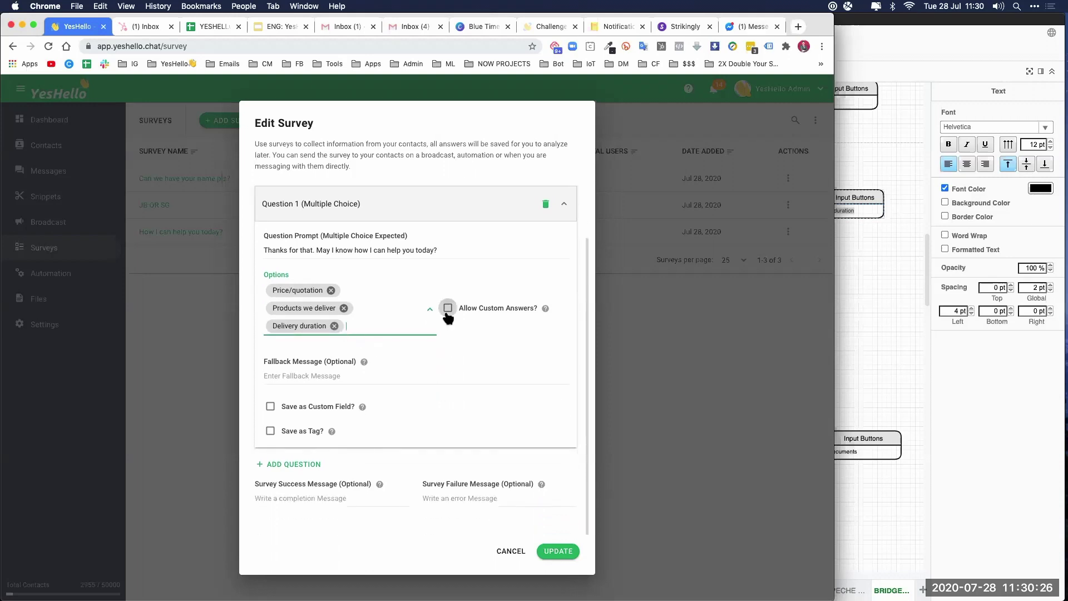
{"action": "left_click", "coordinate": [345, 376]}
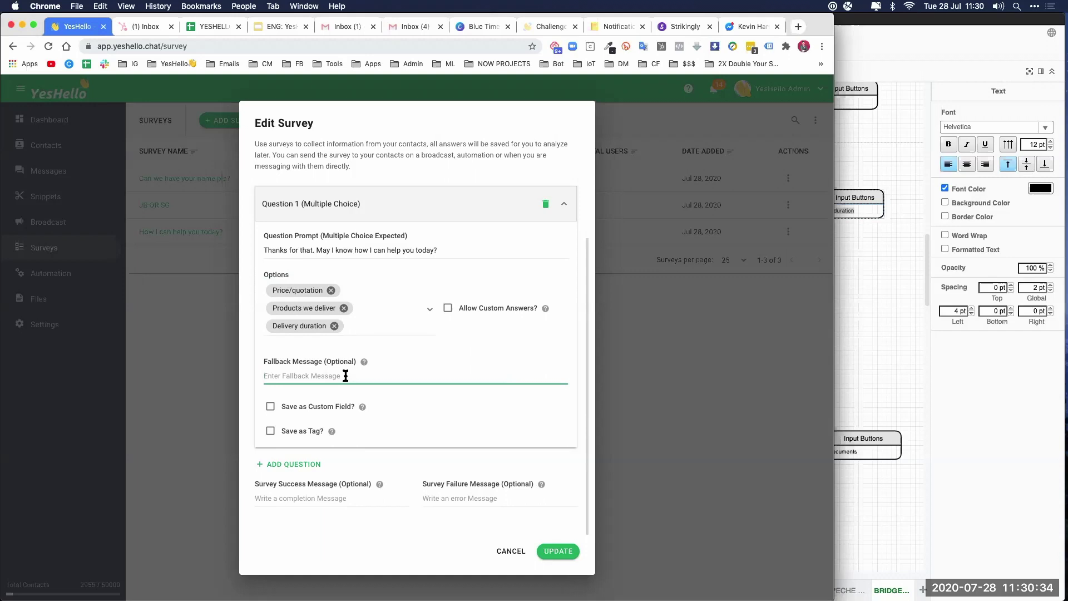
{"action": "type", "text": "This chatbot can only send simple me"}
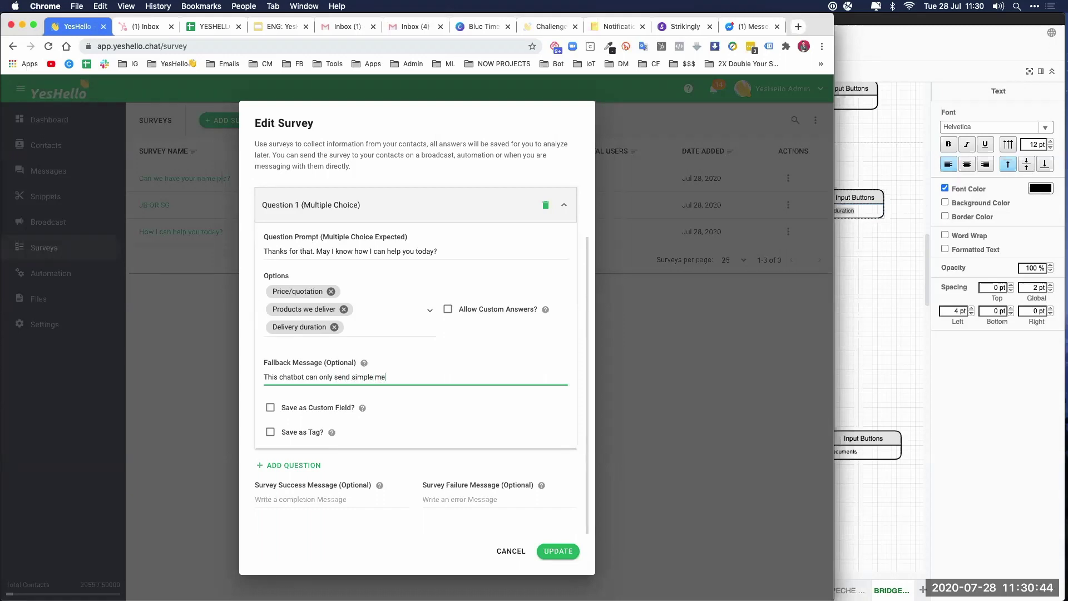
{"action": "type", "text": "ssages for now. Please choose from the options below"}
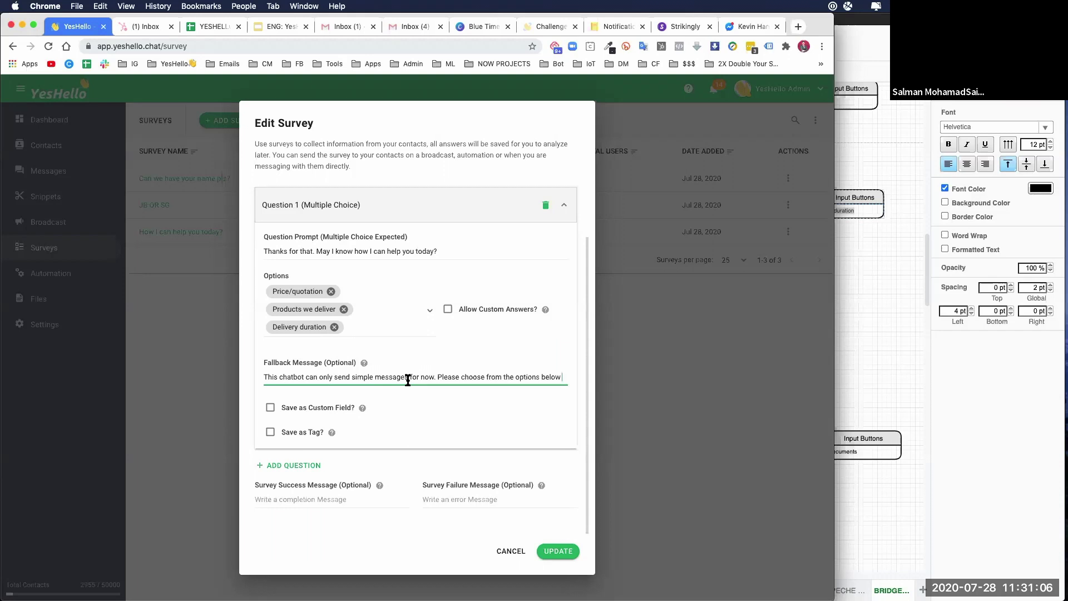
Save answers to the Main.Interest custom field and as a tag, then update the survey.
{"action": "left_click", "coordinate": [271, 408]}
{"action": "left_click", "coordinate": [437, 427]}
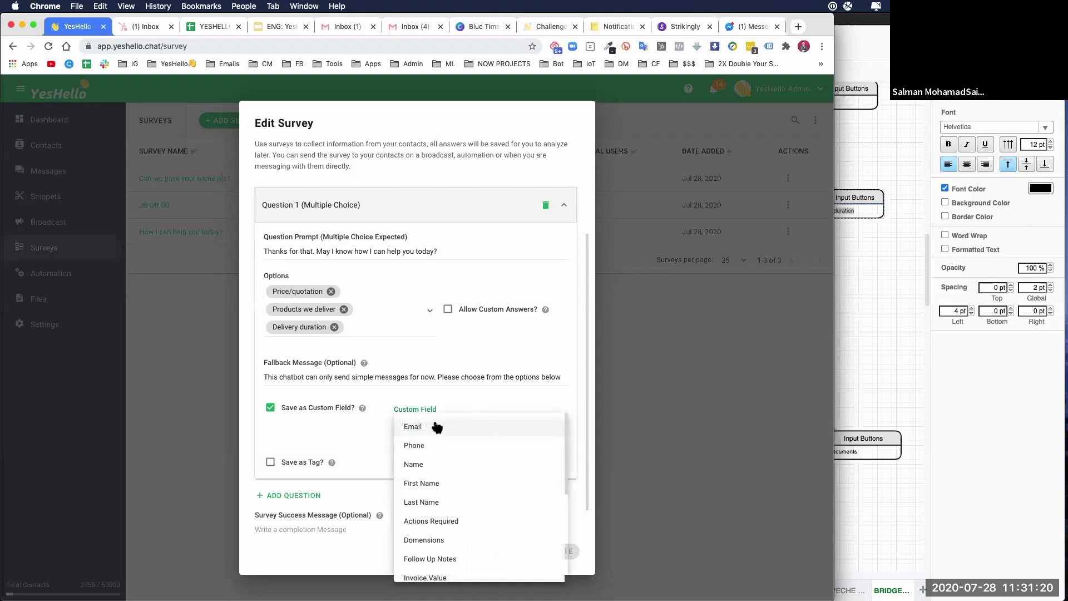
{"action": "scroll", "coordinate": [448, 463], "scroll_direction": "down", "scroll_amount": 5}
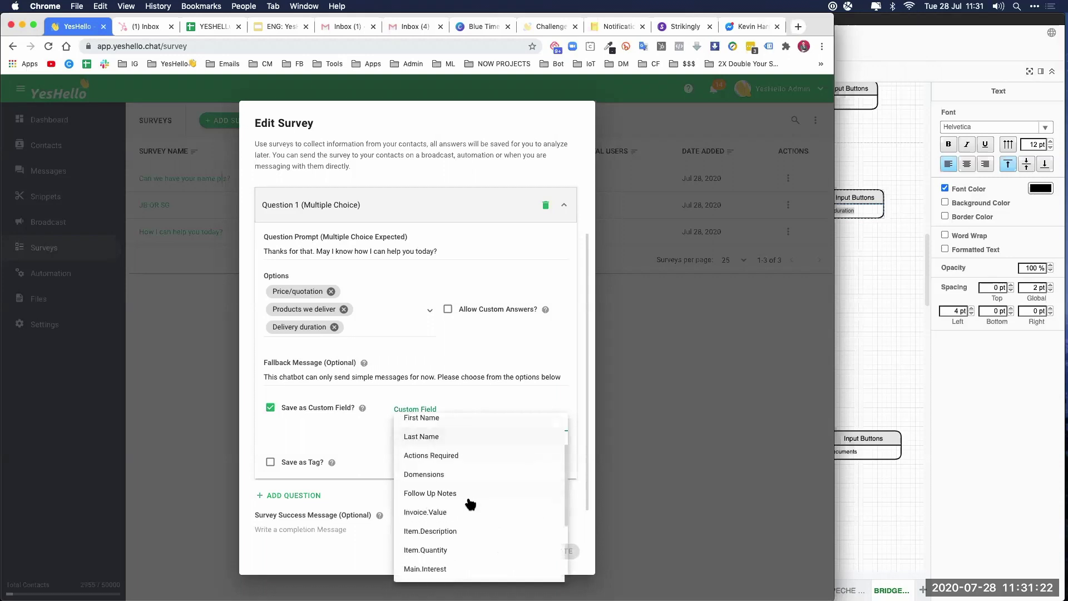
{"action": "left_click", "coordinate": [436, 461]}
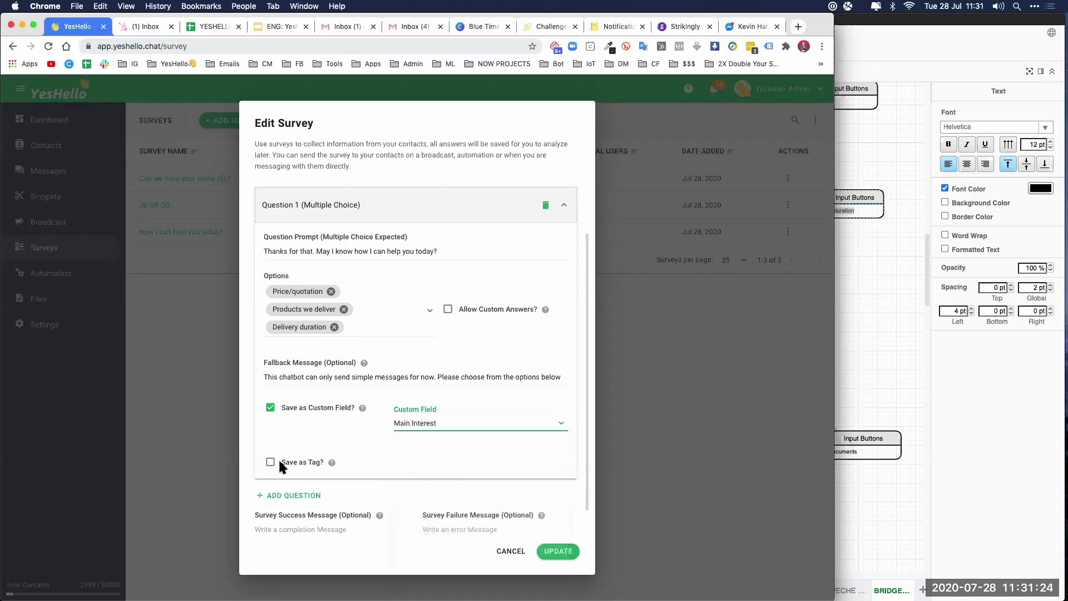
{"action": "left_click", "coordinate": [271, 463]}
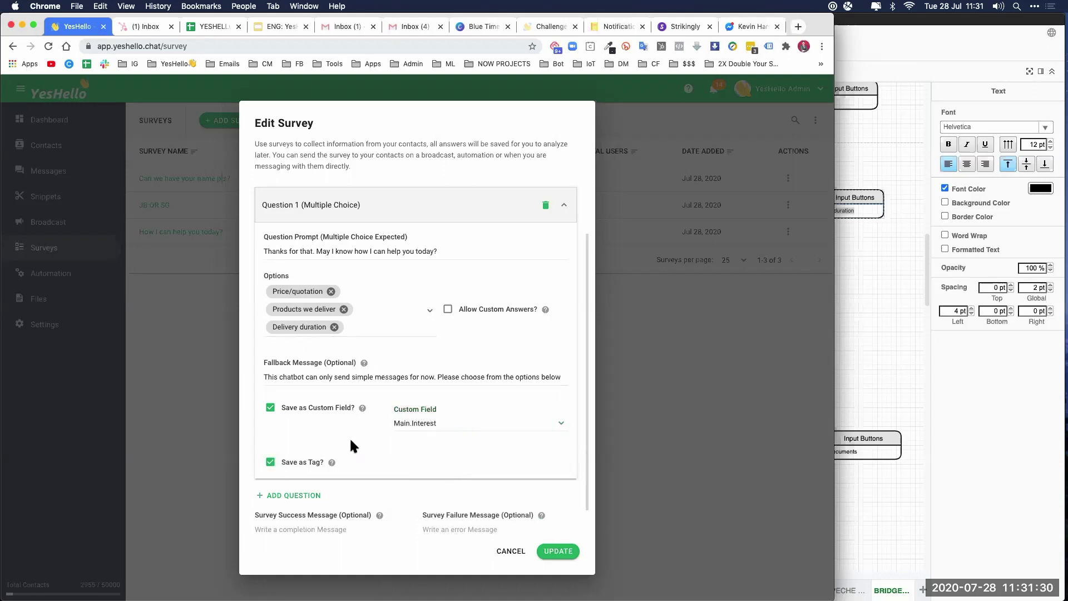
{"action": "scroll", "coordinate": [349, 436], "scroll_direction": "down", "scroll_amount": 1}
{"action": "left_click", "coordinate": [554, 550]}
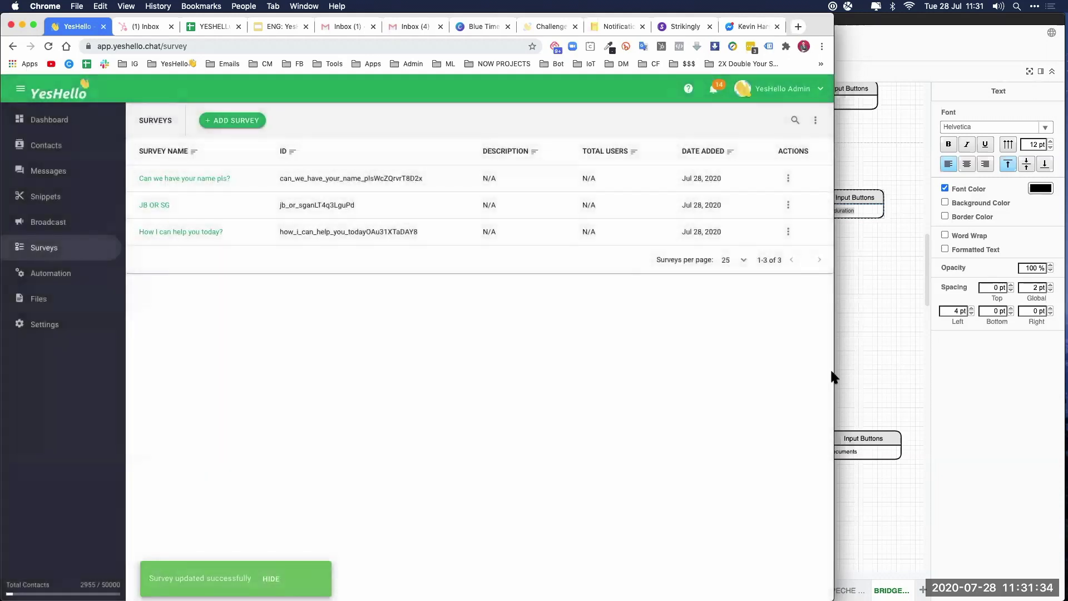
{"action": "left_click", "coordinate": [867, 352]}
{"action": "left_click", "coordinate": [821, 287]}
Copy the product-type question from its Bot Says box and start a new YesHello survey.
{"action": "scroll", "coordinate": [779, 262], "scroll_direction": "down", "scroll_amount": 1}
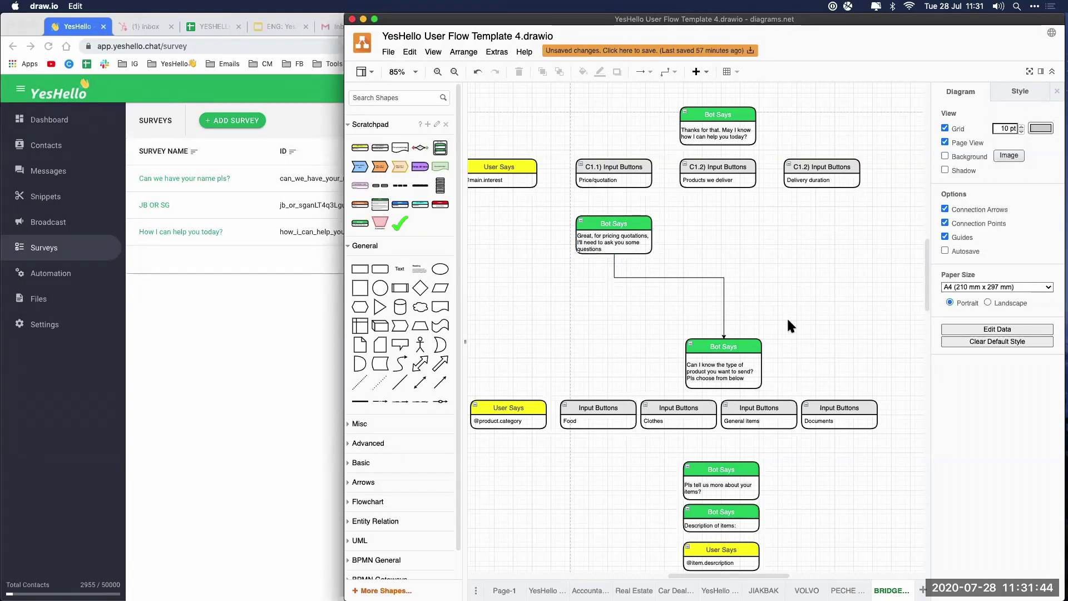
{"action": "scroll", "coordinate": [787, 301], "scroll_direction": "down", "scroll_amount": 2}
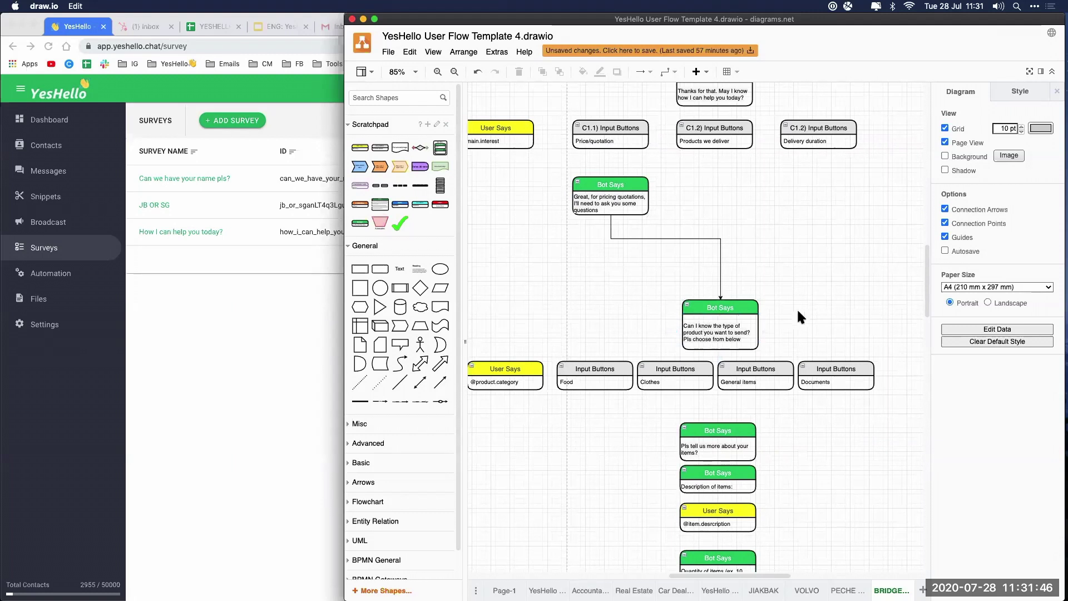
{"action": "scroll", "coordinate": [818, 258], "scroll_direction": "down", "scroll_amount": 3}
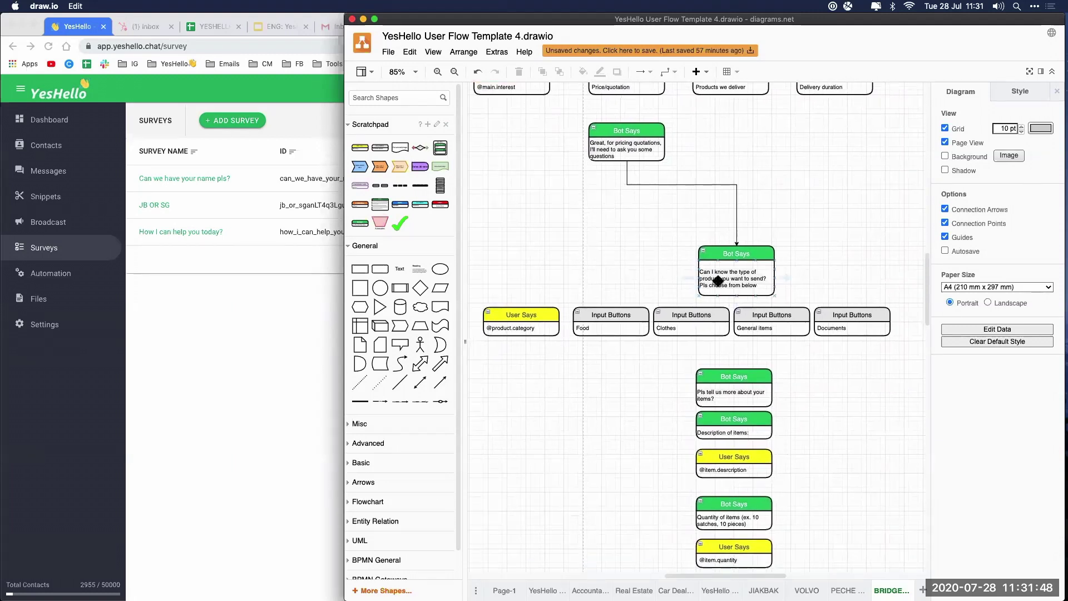
{"action": "double_click", "coordinate": [734, 281]}
{"action": "key", "text": "super+c"}
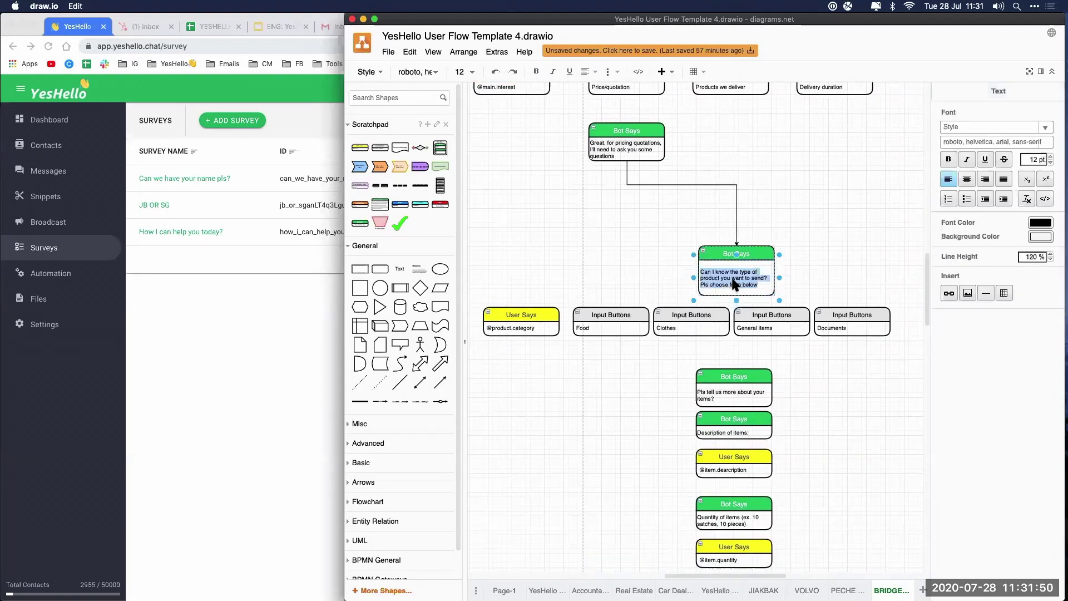
{"action": "left_click", "coordinate": [619, 242]}
{"action": "left_click", "coordinate": [258, 325]}
{"action": "left_click", "coordinate": [237, 122]}
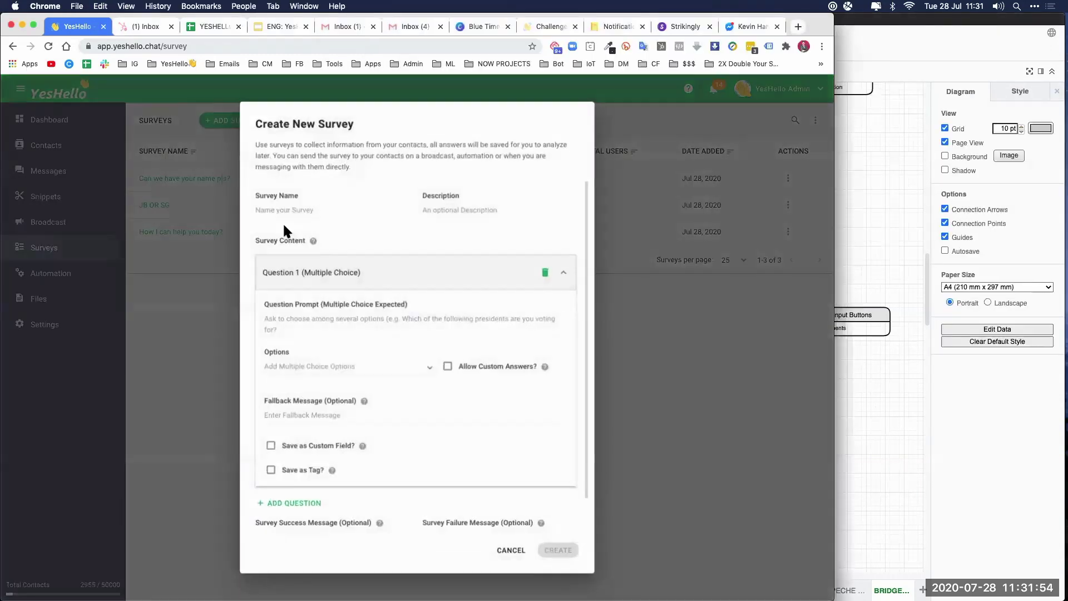
Name the new survey 'Product Category'.
{"action": "left_click", "coordinate": [869, 394]}
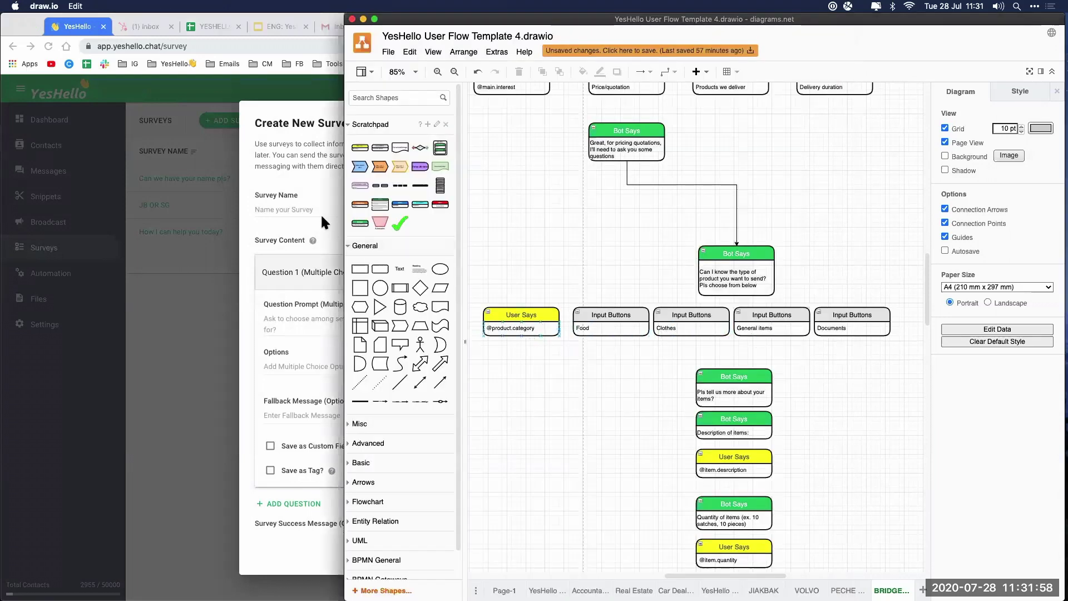
{"action": "left_click", "coordinate": [306, 209]}
{"action": "type", "text": "Product"}
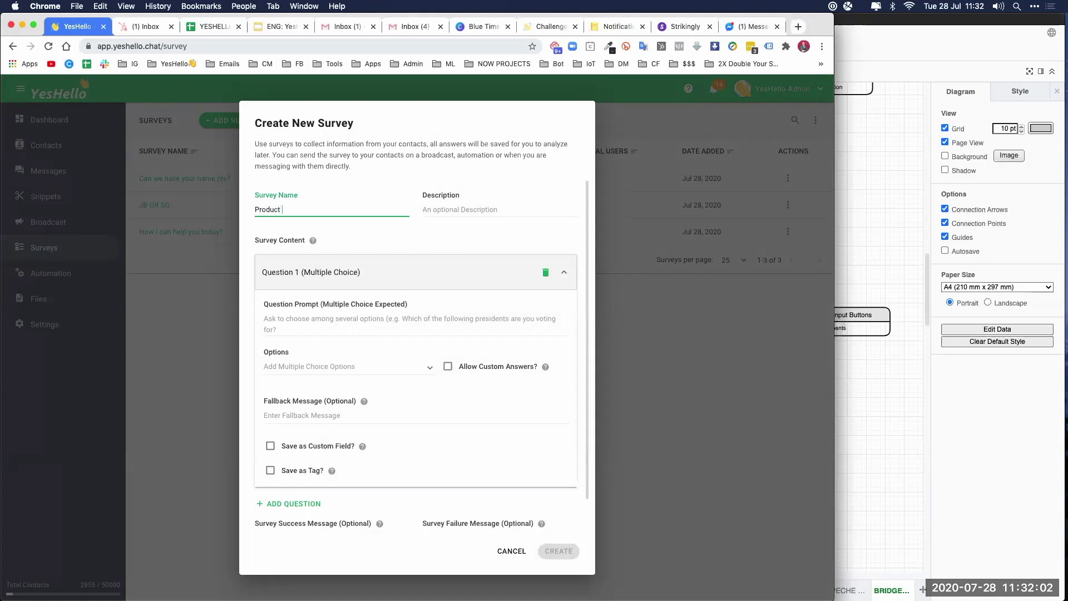
{"action": "type", "text": "ategory"}
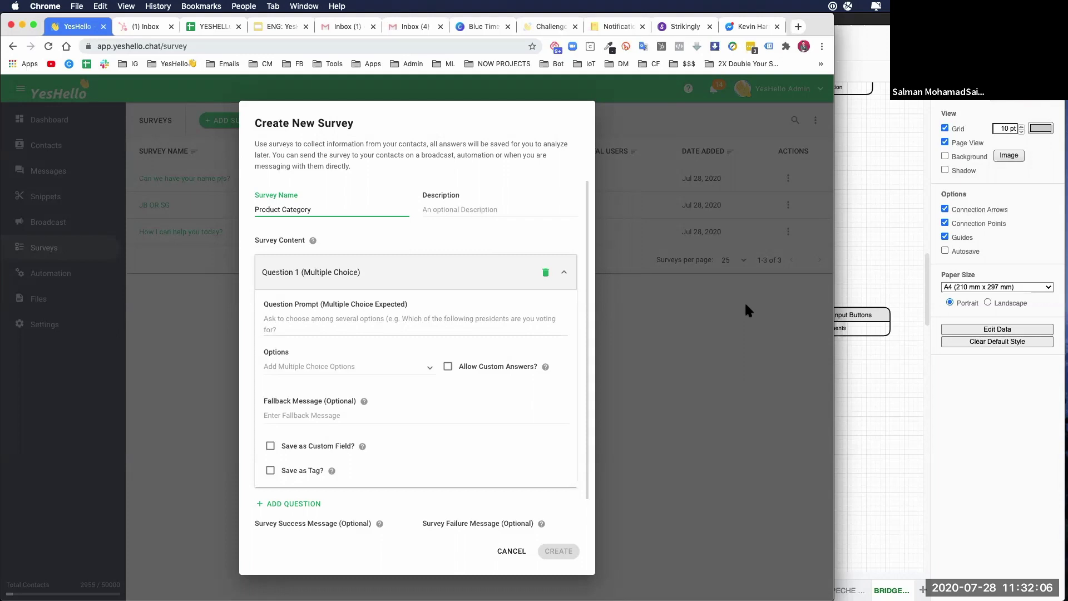
{"action": "left_click", "coordinate": [852, 262]}
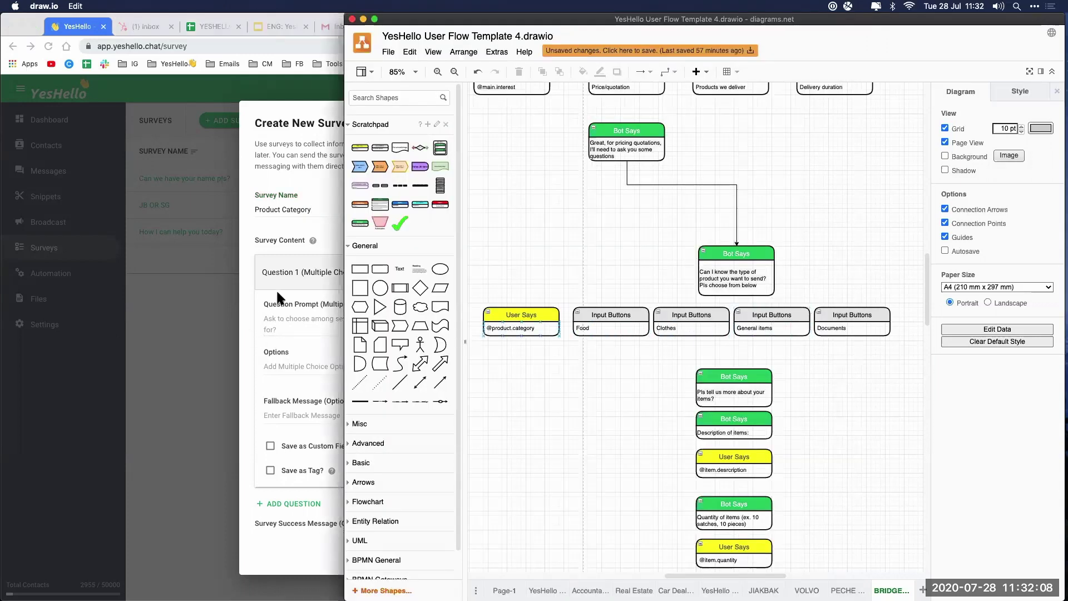
Paste the product-type question as Question 1's prompt.
{"action": "left_click", "coordinate": [276, 289]}
{"action": "left_click", "coordinate": [297, 326]}
{"action": "key", "text": "super+v"}
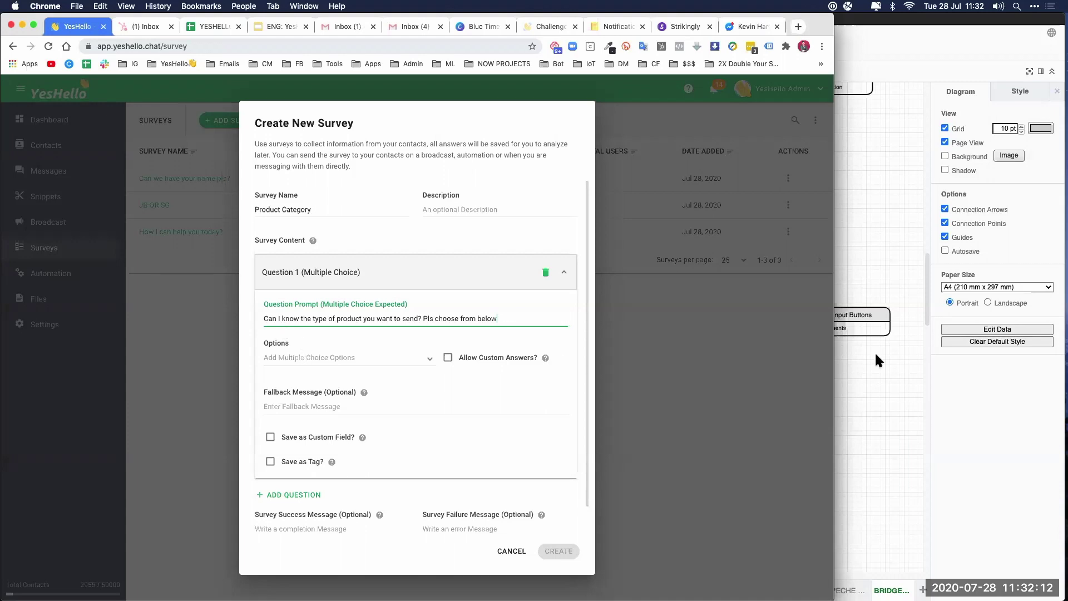
{"action": "key", "text": "super+Tab"}
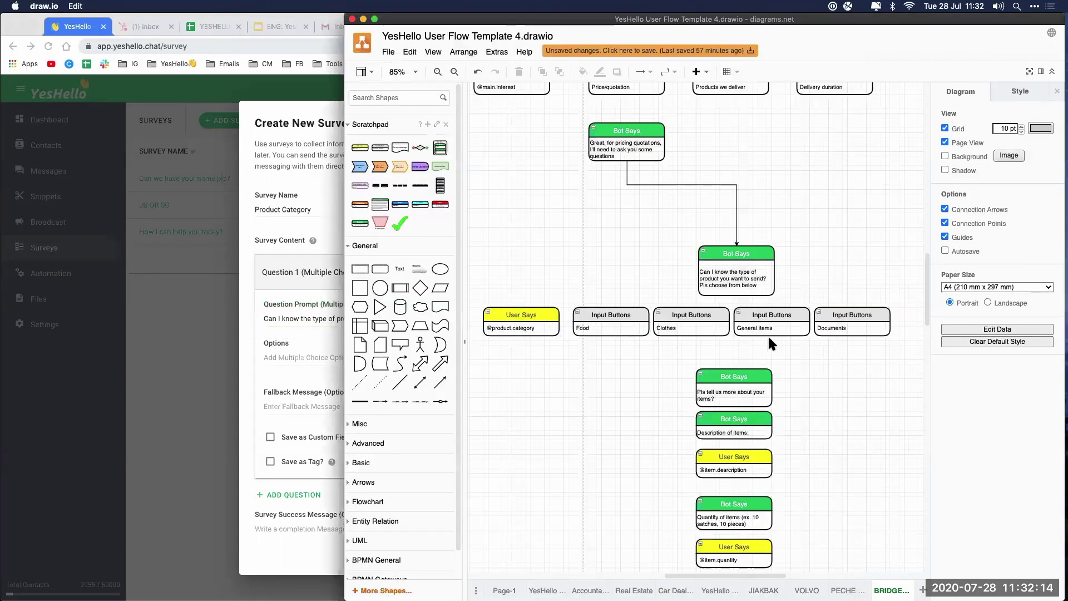
Add answer options Food, Clothes, General items and Documents.
{"action": "left_click", "coordinate": [299, 355]}
{"action": "type", "text": "Food"}
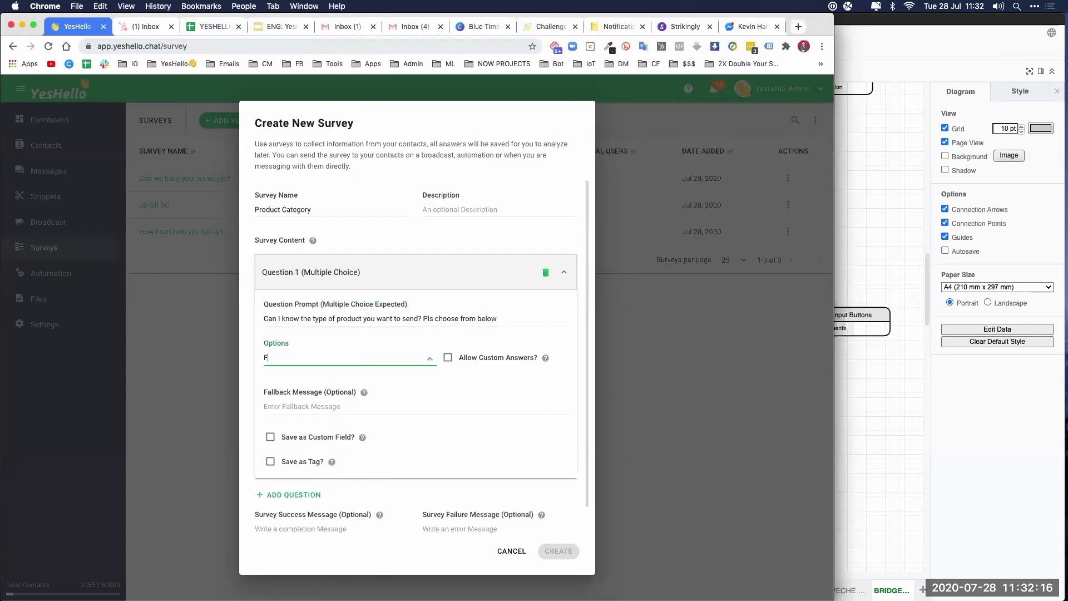
{"action": "key", "text": "Return"}
{"action": "type", "text": "Clothed"}
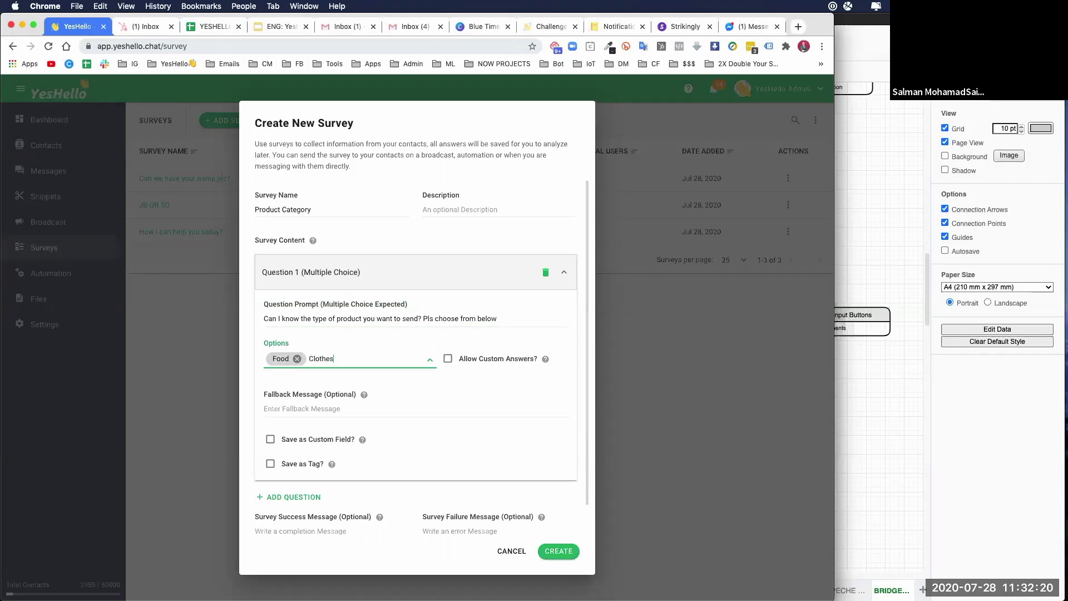
{"action": "key", "text": "Return"}
{"action": "left_click", "coordinate": [875, 409]}
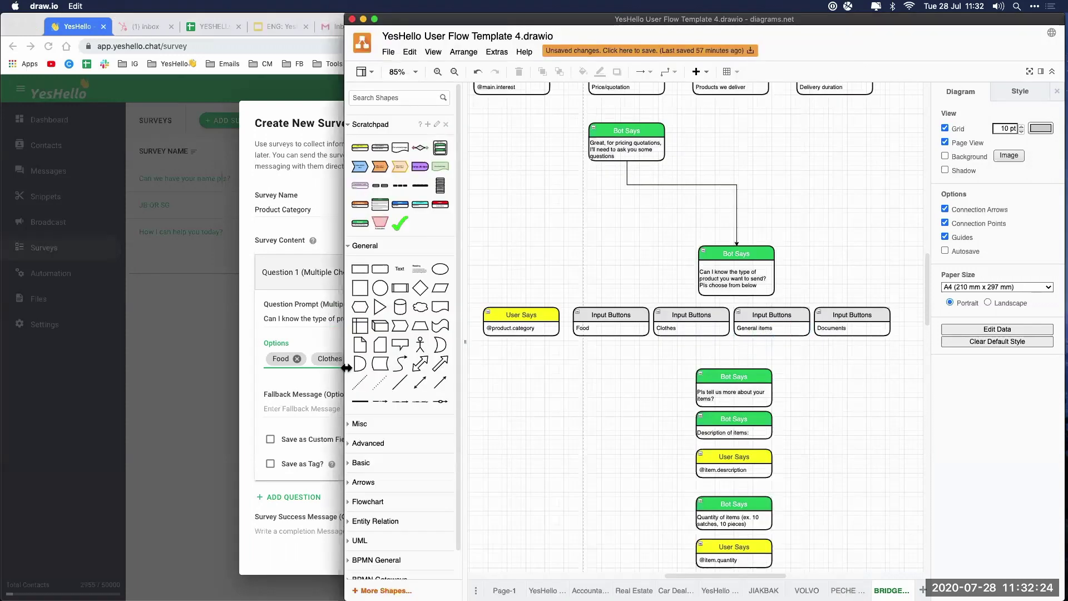
{"action": "left_click", "coordinate": [286, 375]}
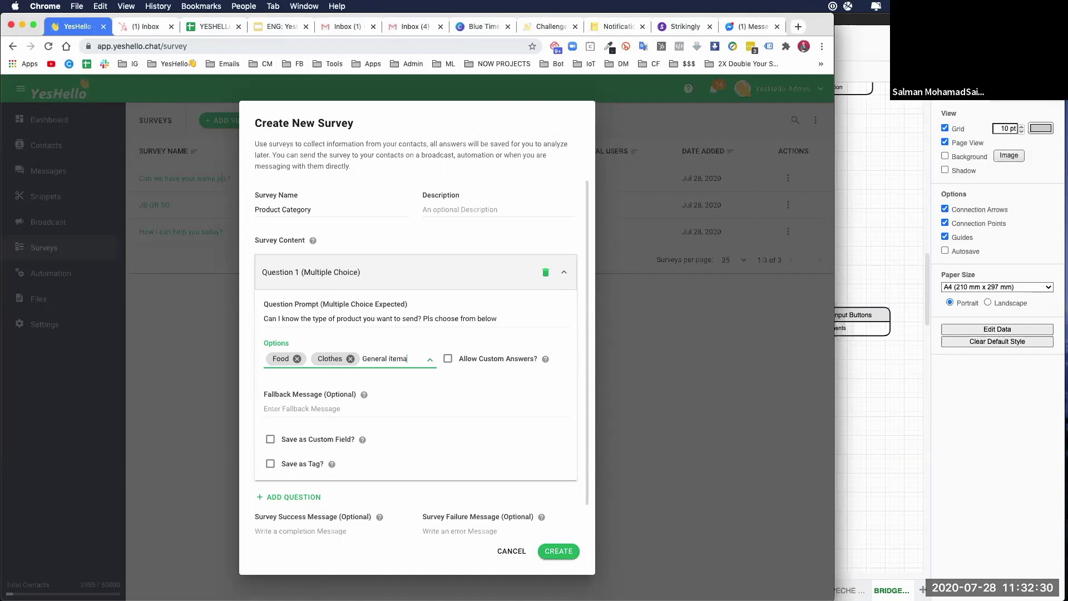
{"action": "type", "text": "General items"}
{"action": "key", "text": "Return"}
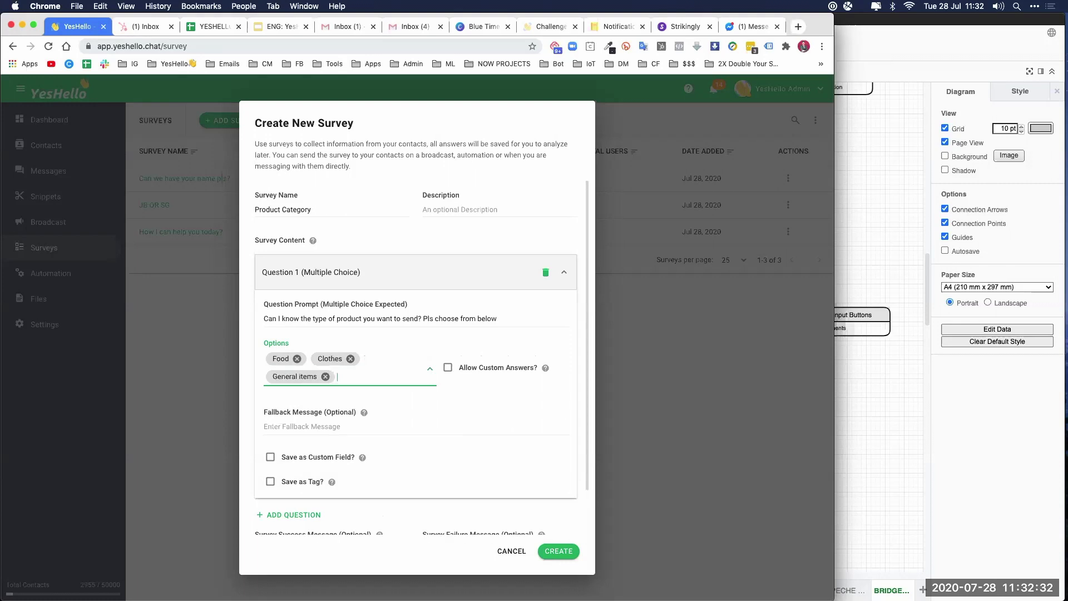
{"action": "type", "text": "Documents"}
{"action": "key", "text": "Return"}
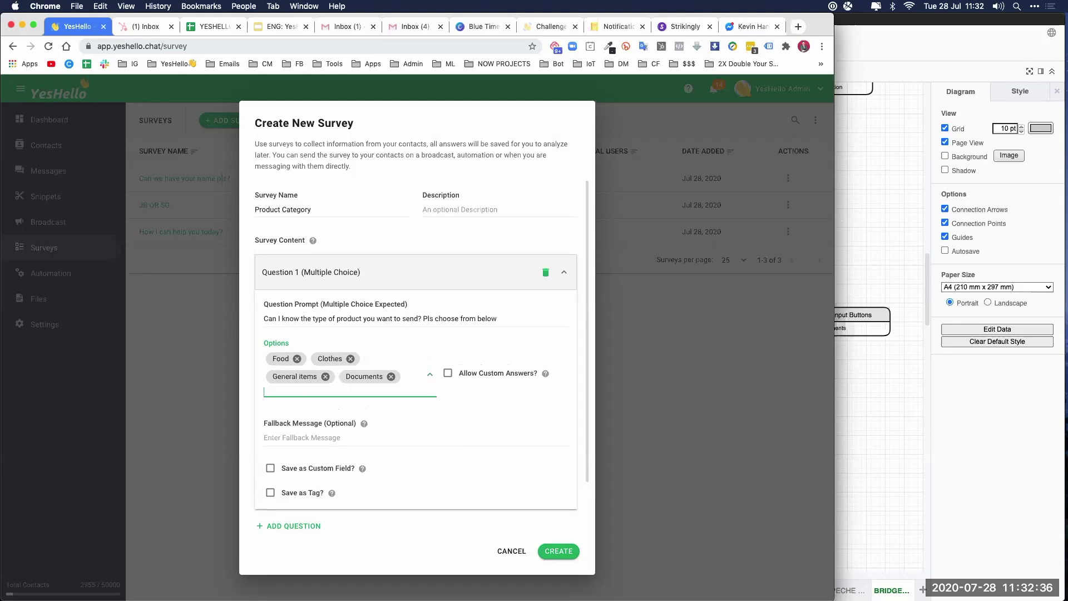
Save answers to the Product.Category custom field and as a tag, and create the survey.
{"action": "left_click", "coordinate": [336, 438]}
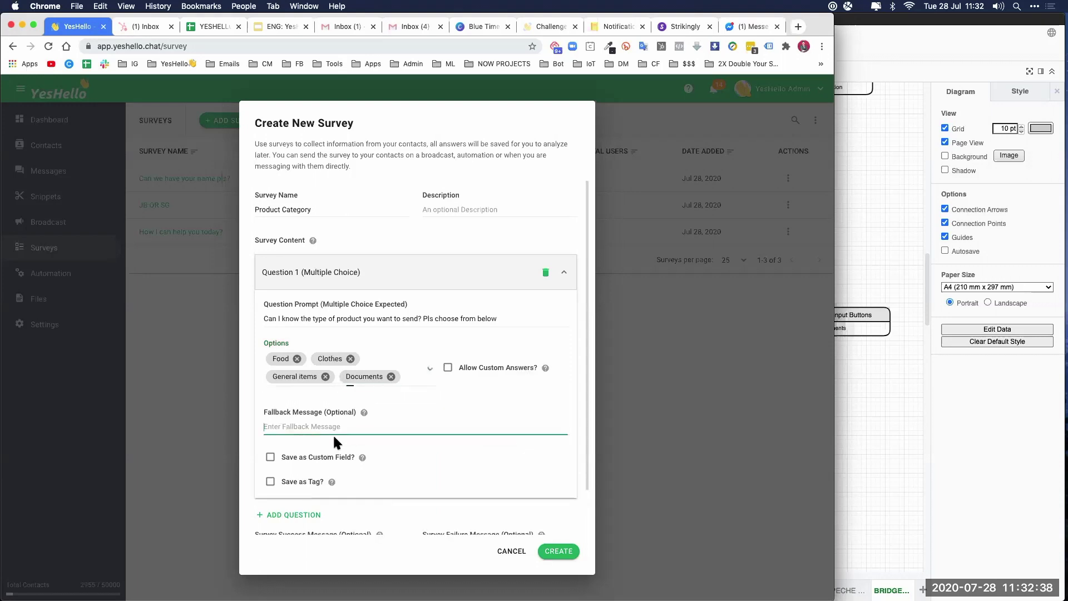
{"action": "scroll", "coordinate": [385, 411], "scroll_direction": "down", "scroll_amount": 2}
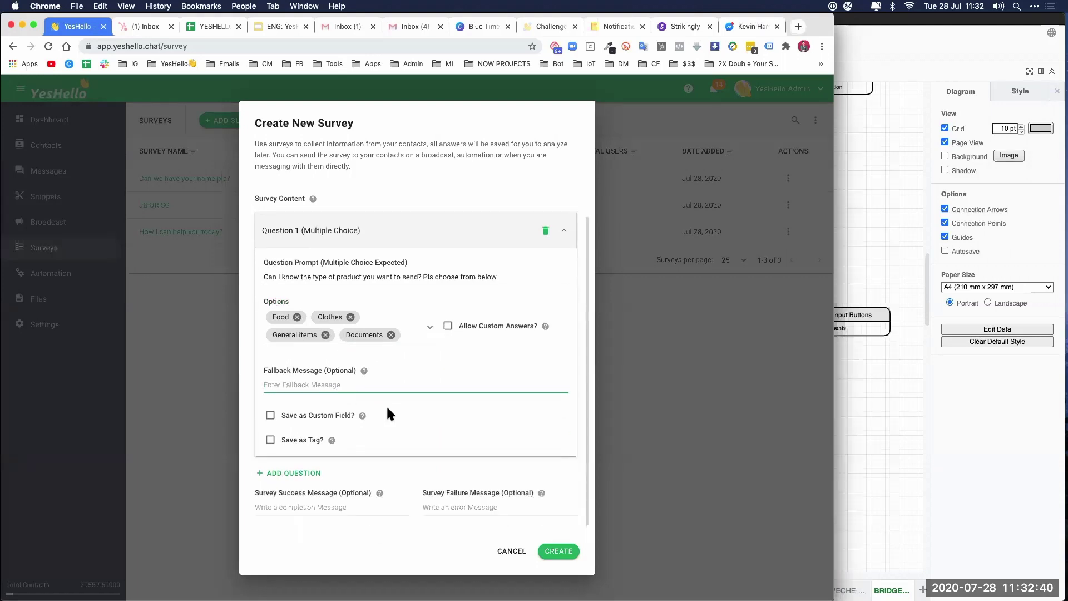
{"action": "left_click", "coordinate": [270, 406]}
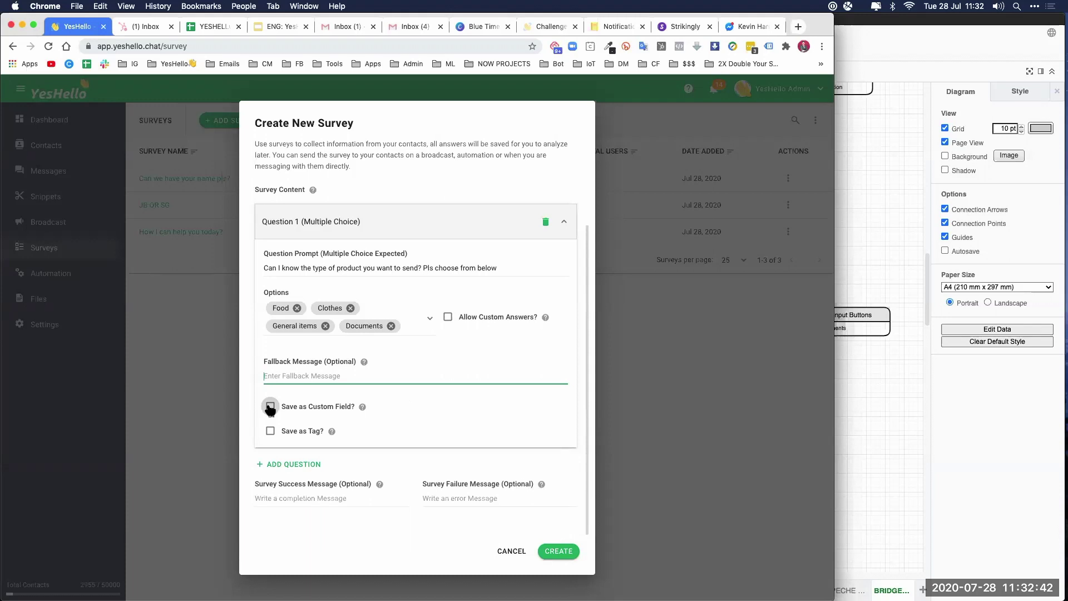
{"action": "left_click", "coordinate": [469, 427]}
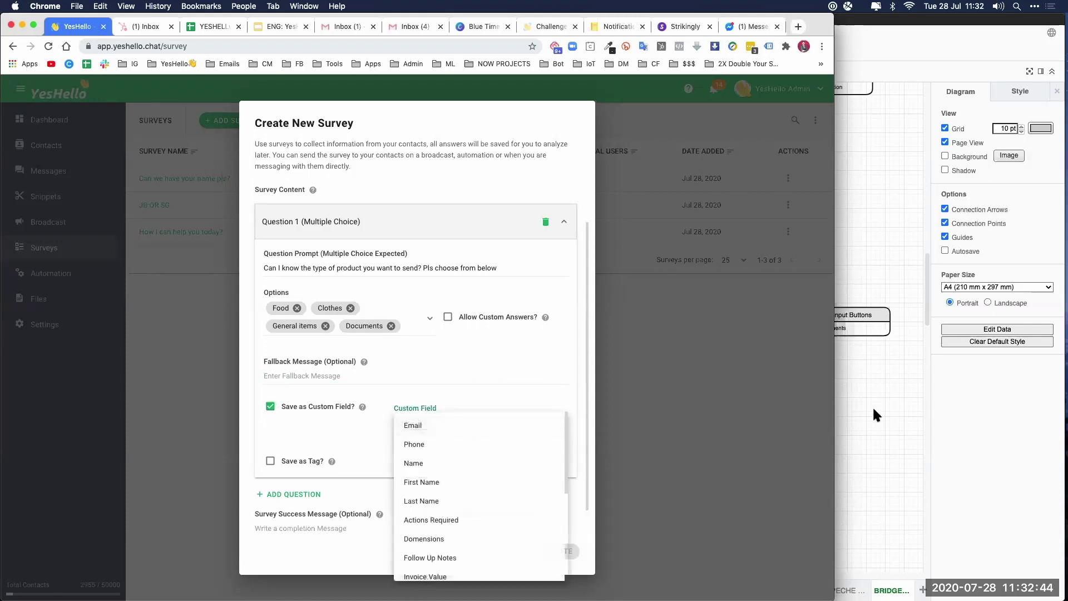
{"action": "left_click", "coordinate": [872, 406]}
{"action": "left_click", "coordinate": [322, 413]}
{"action": "scroll", "coordinate": [484, 503], "scroll_direction": "down", "scroll_amount": 5}
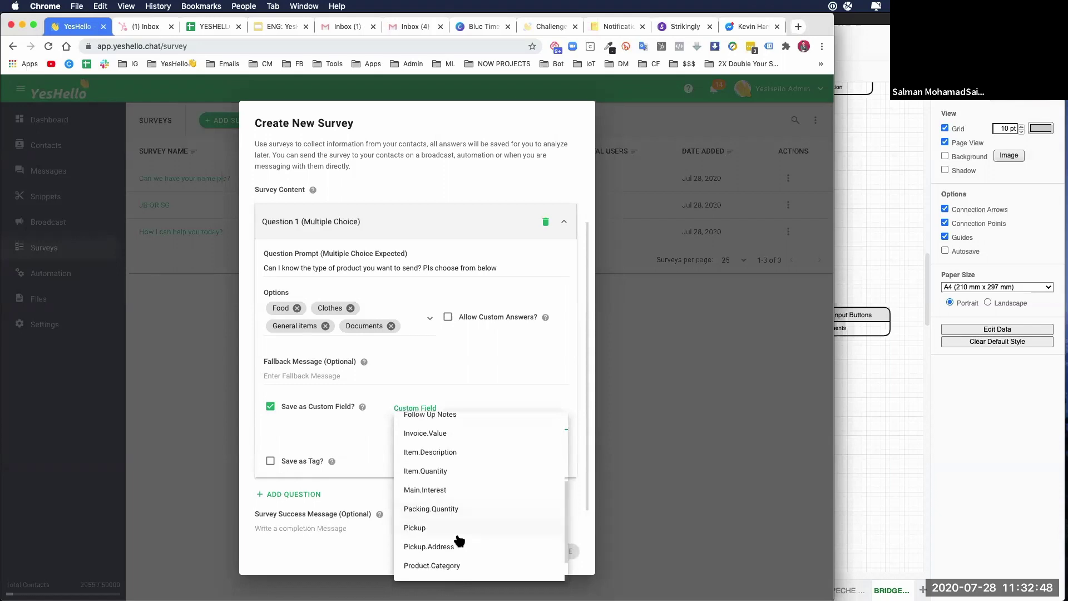
{"action": "left_click", "coordinate": [449, 566]}
{"action": "left_click", "coordinate": [271, 461]}
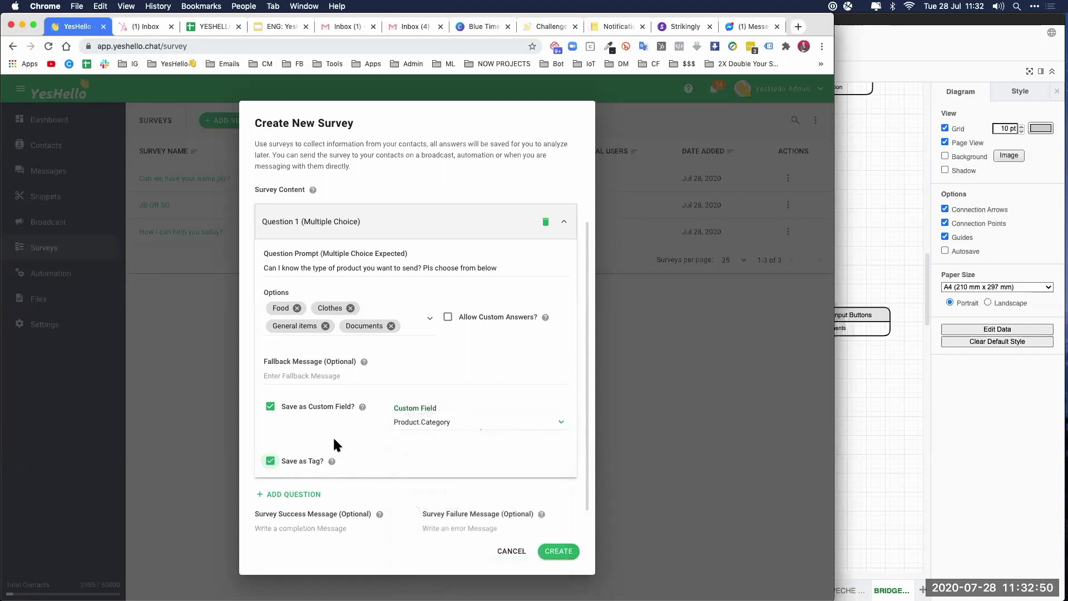
{"action": "scroll", "coordinate": [332, 436], "scroll_direction": "down", "scroll_amount": 2}
{"action": "left_click", "coordinate": [557, 552]}
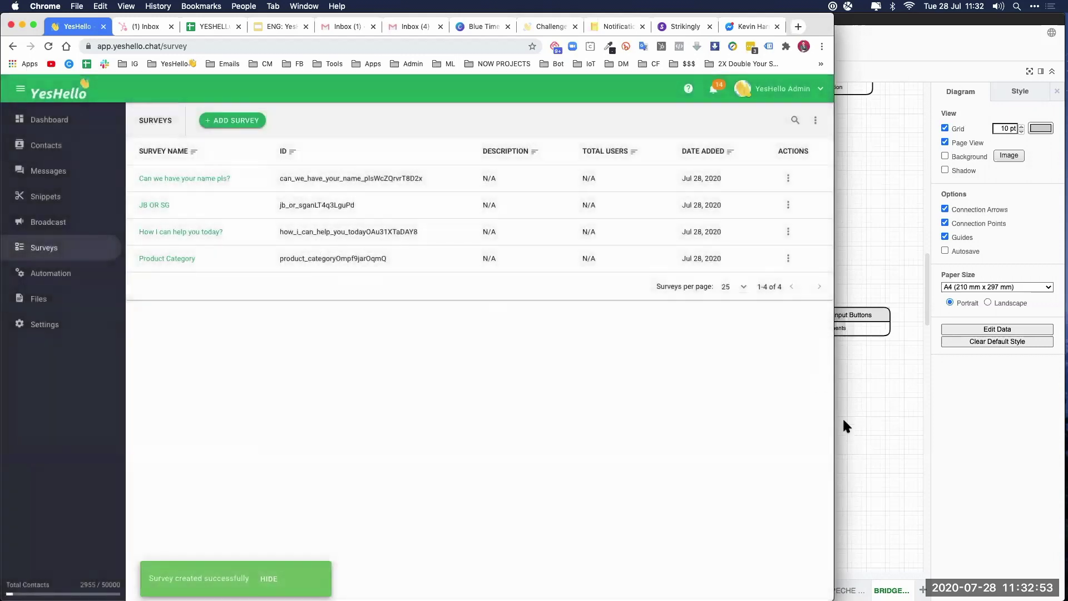
{"action": "left_click", "coordinate": [841, 424]}
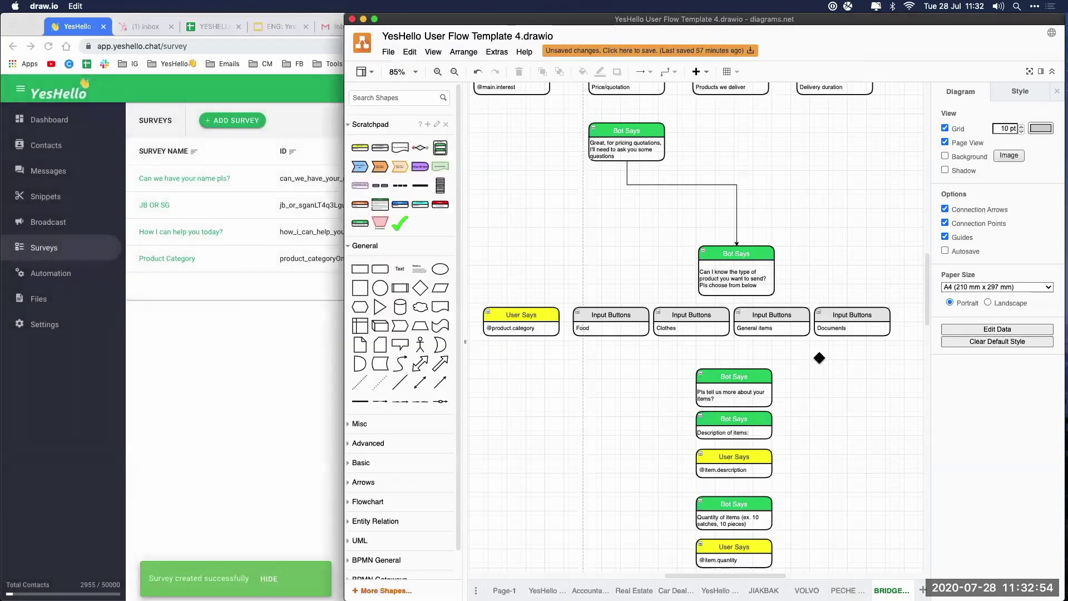
{"action": "scroll", "coordinate": [818, 358], "scroll_direction": "down", "scroll_amount": 3}
Move 'Description of items:' into the items Bot Says box and delete its separate box.
{"action": "scroll", "coordinate": [779, 278], "scroll_direction": "down", "scroll_amount": 2}
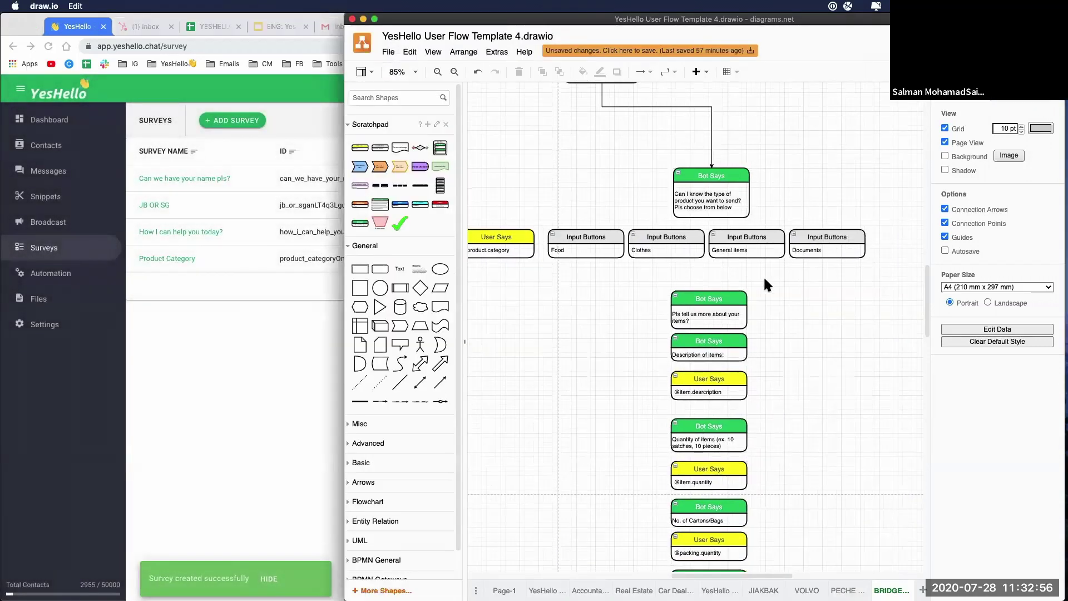
{"action": "left_click", "coordinate": [749, 286]}
{"action": "left_click", "coordinate": [786, 306]}
{"action": "left_click", "coordinate": [759, 327]}
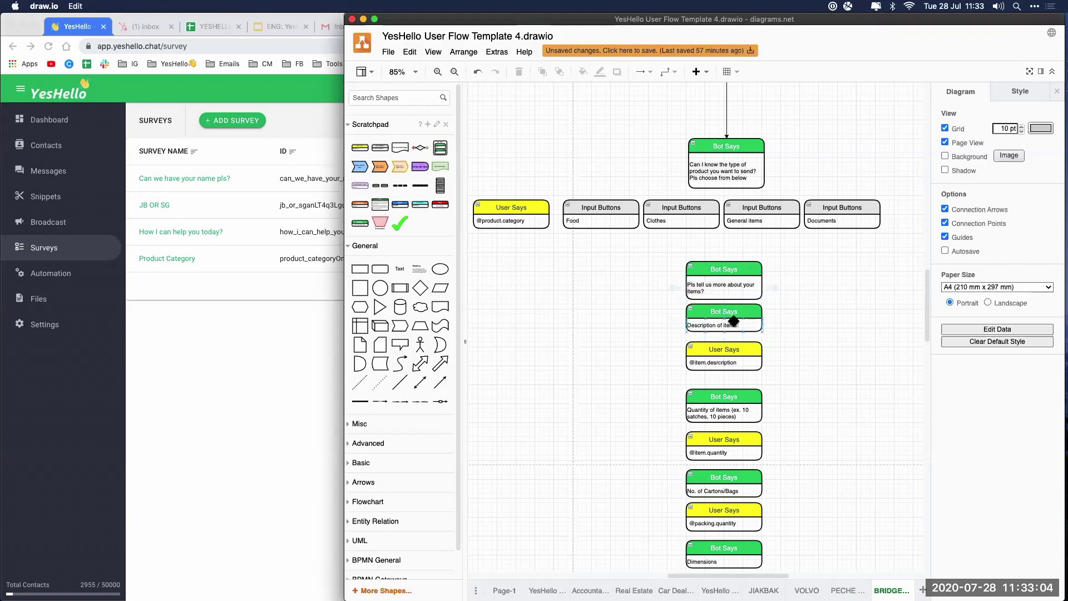
{"action": "left_click", "coordinate": [735, 325]}
{"action": "left_click", "coordinate": [819, 331]}
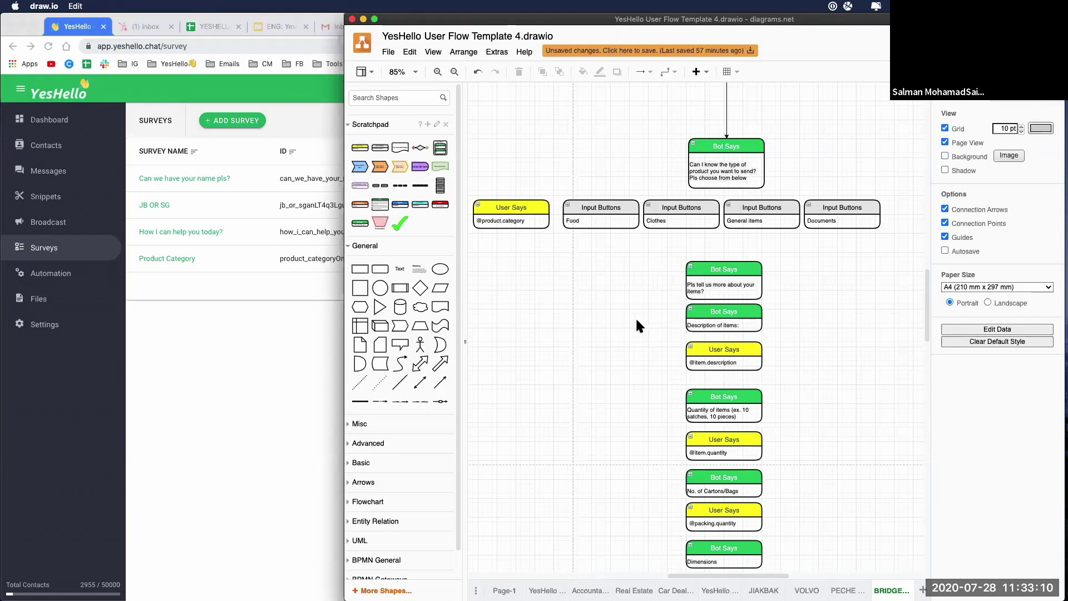
{"action": "double_click", "coordinate": [706, 326]}
{"action": "key", "text": "ctrl+c"}
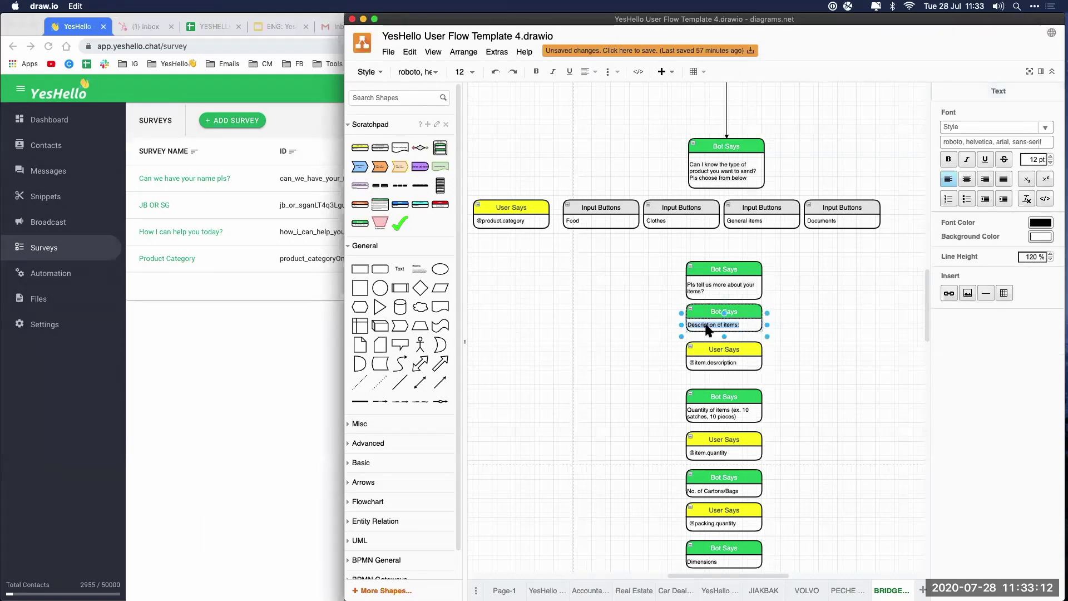
{"action": "double_click", "coordinate": [732, 294]}
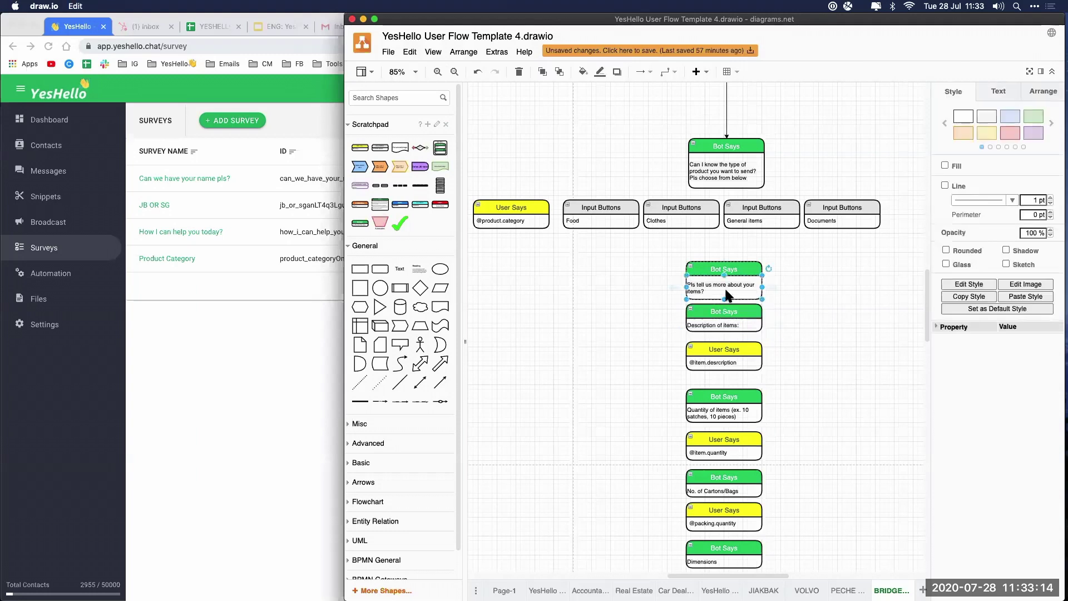
{"action": "key", "text": "Return"}
{"action": "key", "text": "Return"}
{"action": "key", "text": "ctrl+v"}
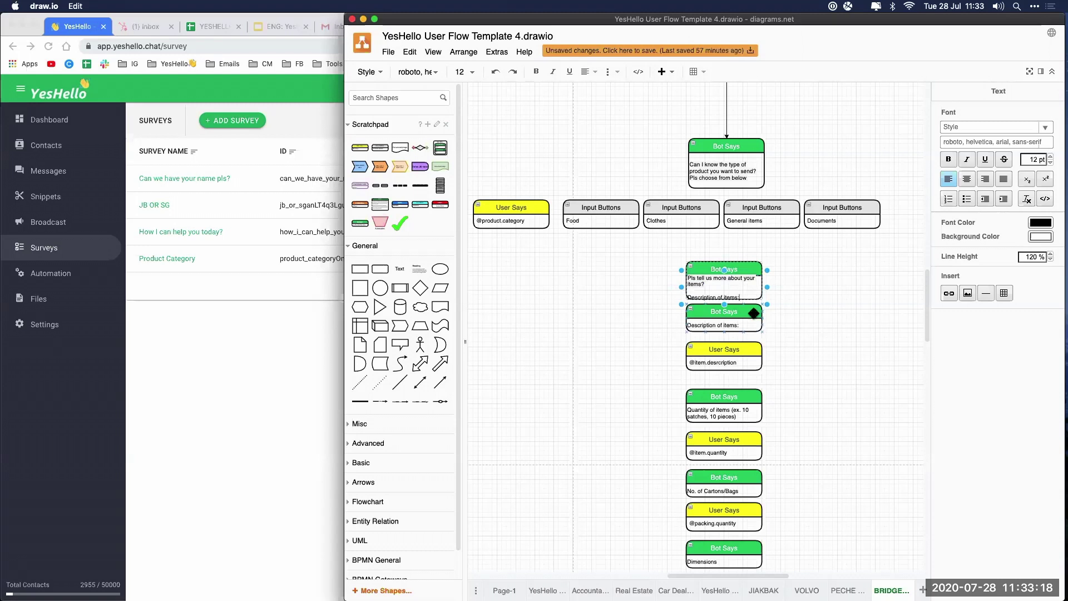
{"action": "left_click", "coordinate": [754, 313]}
{"action": "key", "text": "Delete"}
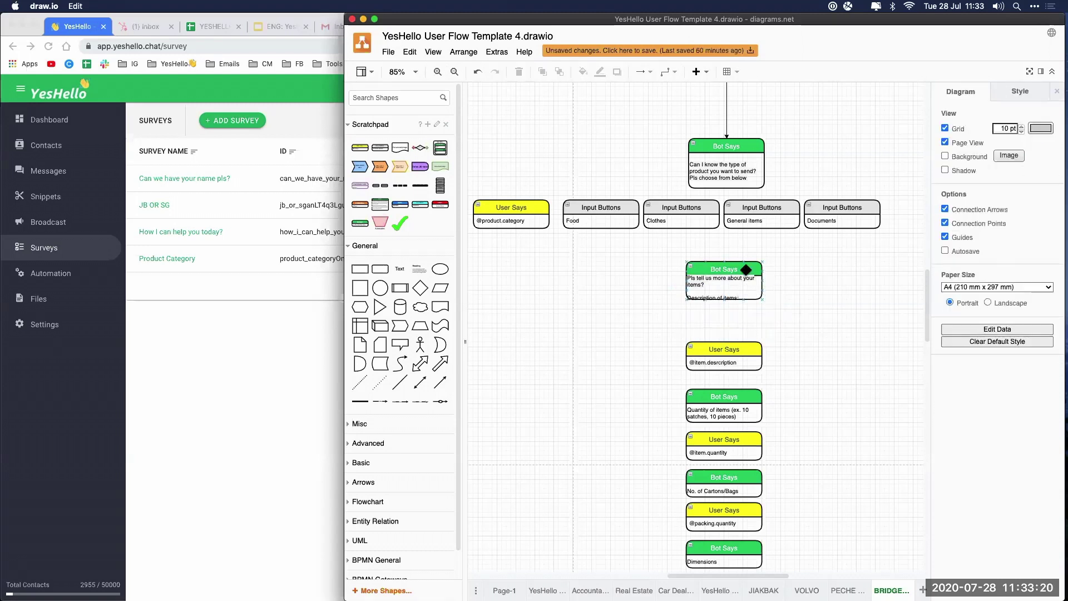
{"action": "left_click", "coordinate": [726, 297]}
{"action": "left_click_drag", "start_coordinate": [724, 303], "coordinate": [723, 315]}
{"action": "left_click", "coordinate": [780, 315]}
{"action": "left_click_drag", "start_coordinate": [739, 351], "coordinate": [741, 332]}
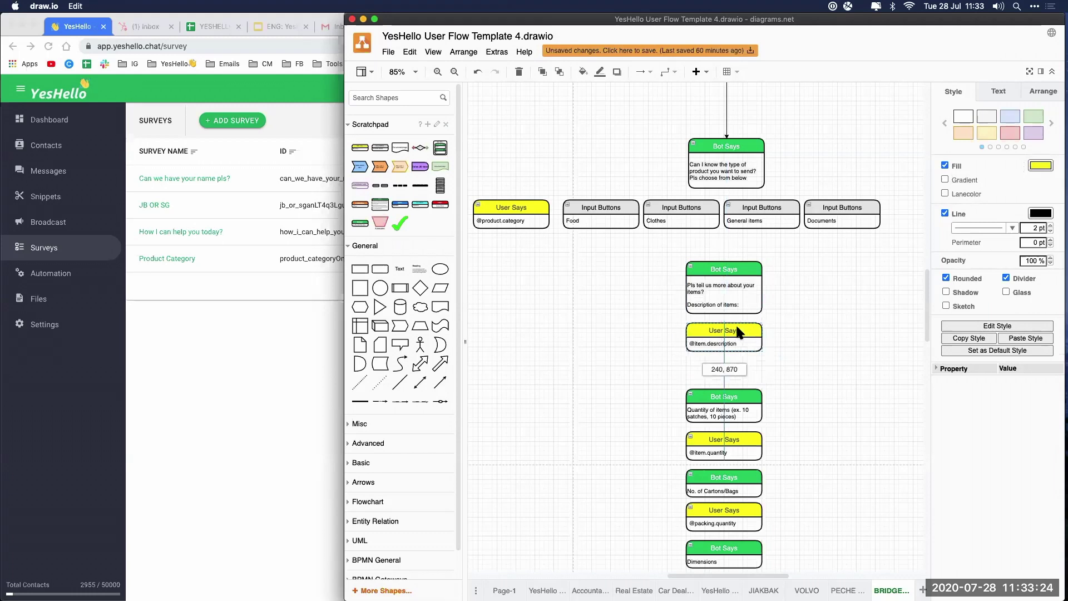
{"action": "triple_click", "coordinate": [737, 291]}
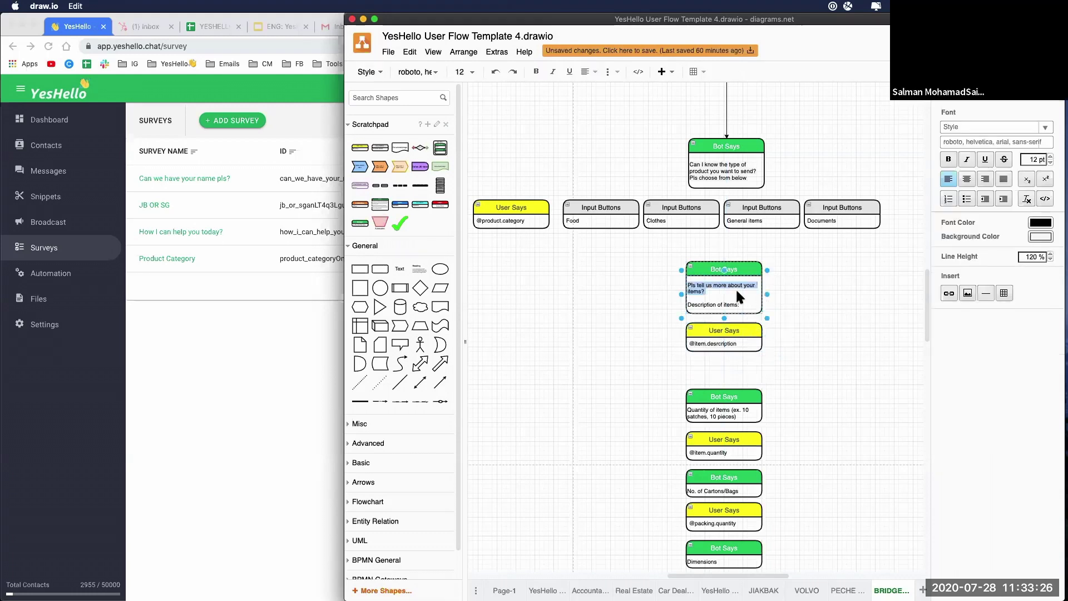
{"action": "key", "text": "Escape"}
{"action": "left_click", "coordinate": [860, 348]}
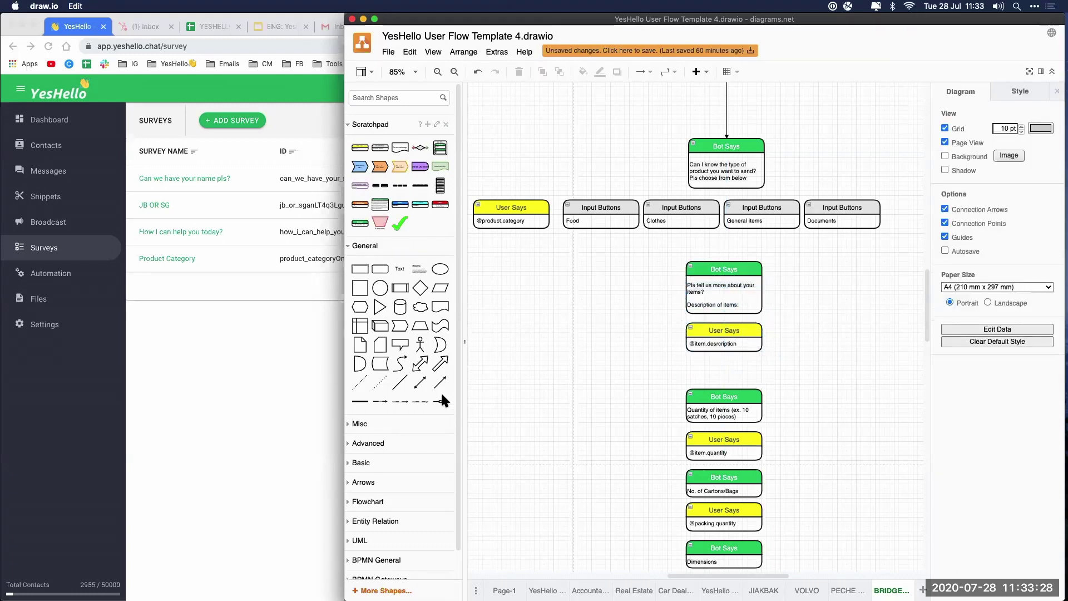
{"action": "left_click", "coordinate": [275, 390]}
Start a new survey named 'Item Description' with the copied item question as its prompt.
{"action": "left_click", "coordinate": [232, 119]}
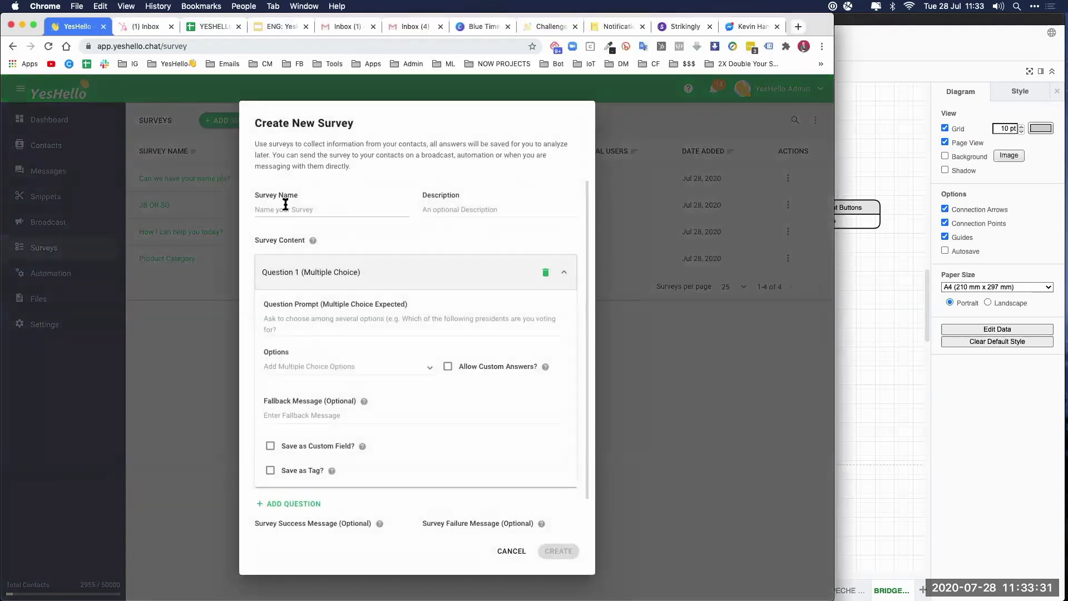
{"action": "left_click", "coordinate": [287, 202]}
{"action": "type", "text": "Item Description"}
{"action": "left_click", "coordinate": [292, 323]}
{"action": "type", "text": "Pls tell us more about your items?  Description of items:"}
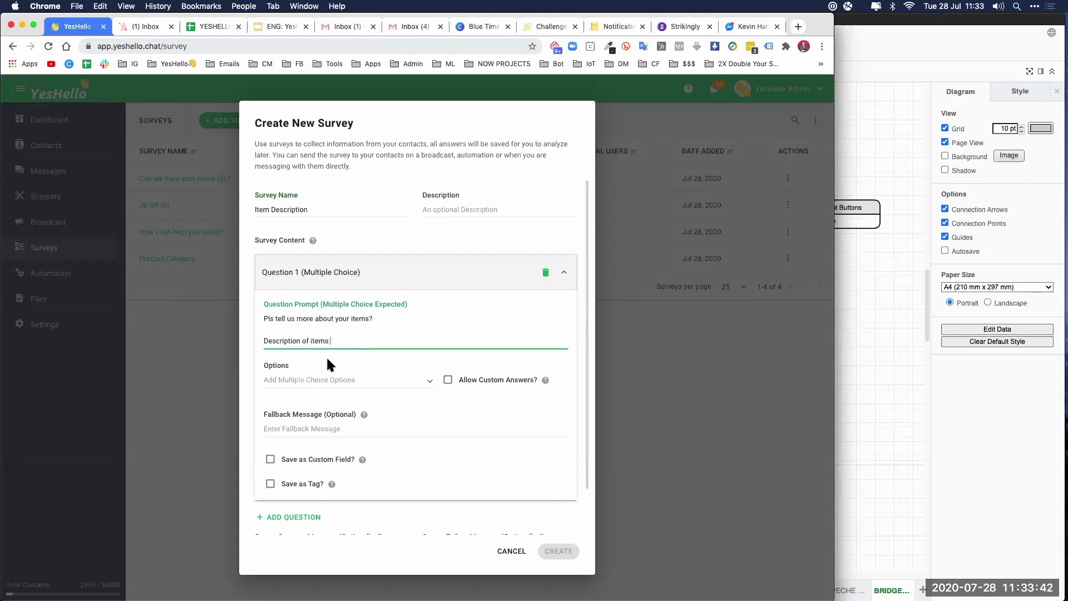
{"action": "left_click", "coordinate": [861, 316]}
{"action": "left_click", "coordinate": [734, 345]}
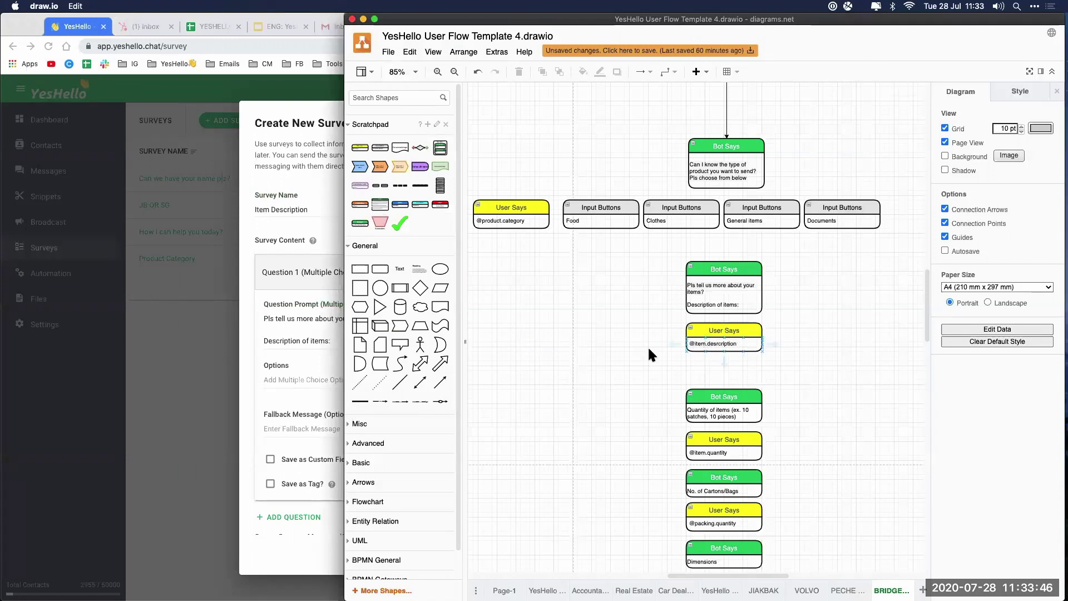
{"action": "left_click", "coordinate": [242, 275]}
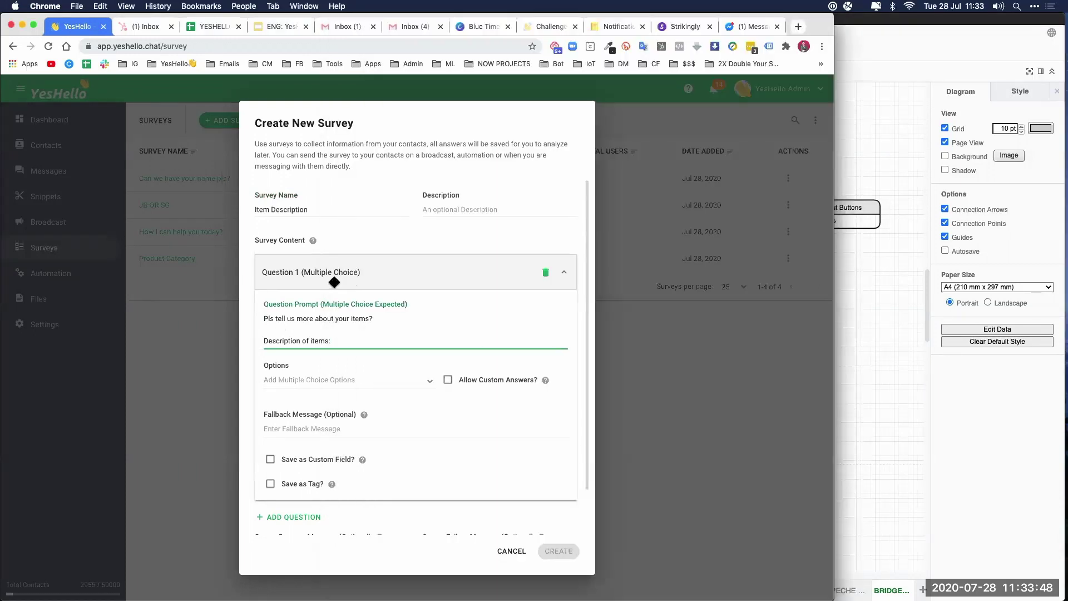
{"action": "left_click", "coordinate": [545, 272]}
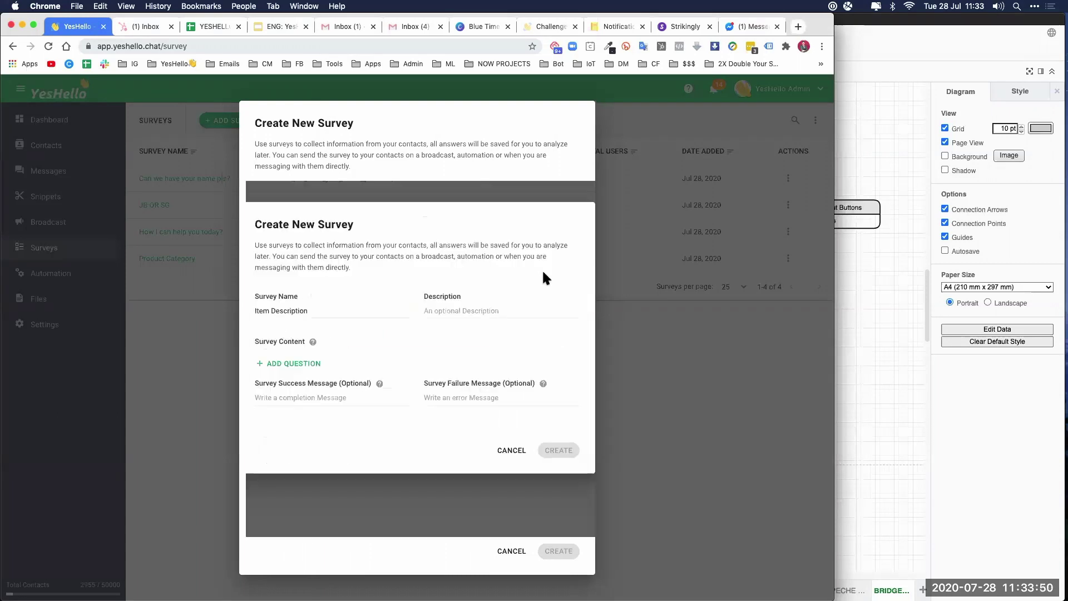
Add a text question and paste the item-description prompt into it.
{"action": "left_click", "coordinate": [276, 364]}
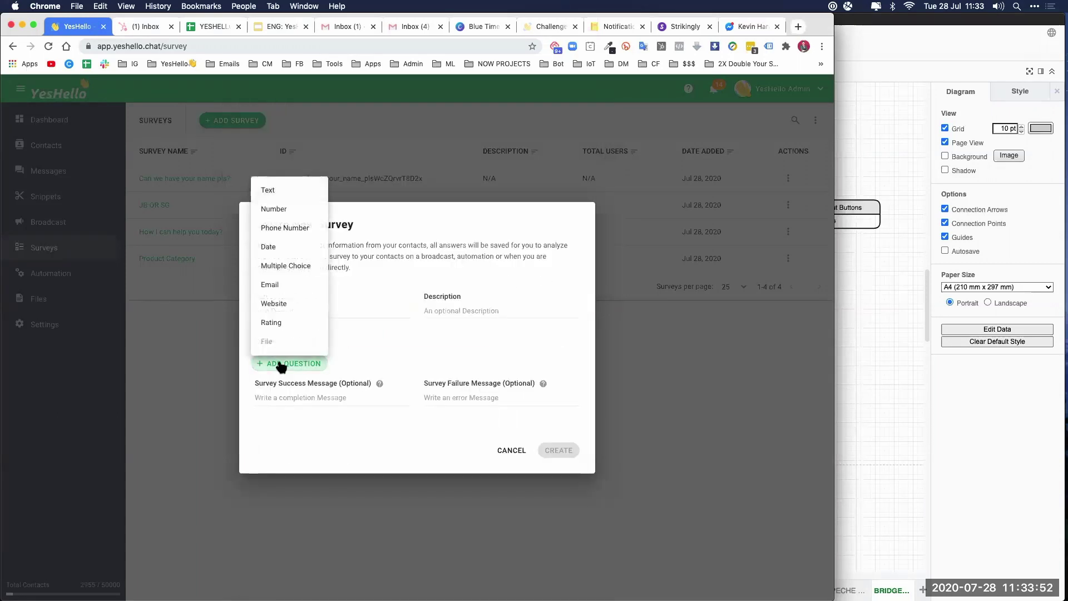
{"action": "left_click", "coordinate": [269, 190]}
{"action": "left_click", "coordinate": [321, 356]}
{"action": "type", "text": "Pls tell us more about your items?  Description of items:"}
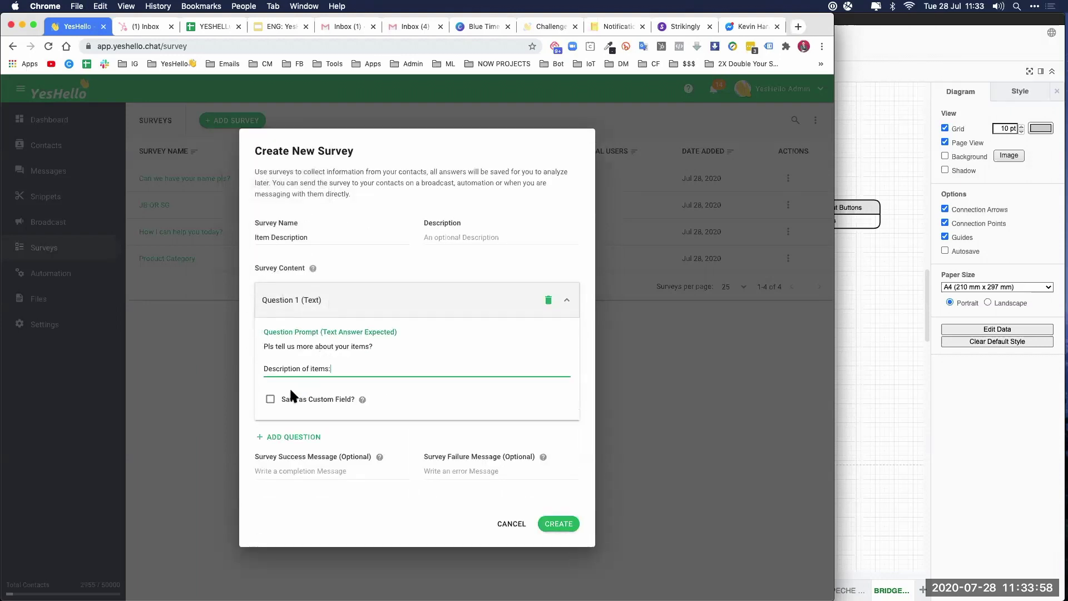
Save answers to the Item.Description custom field and create the Item Description survey.
{"action": "left_click", "coordinate": [270, 398]}
{"action": "left_click", "coordinate": [880, 352]}
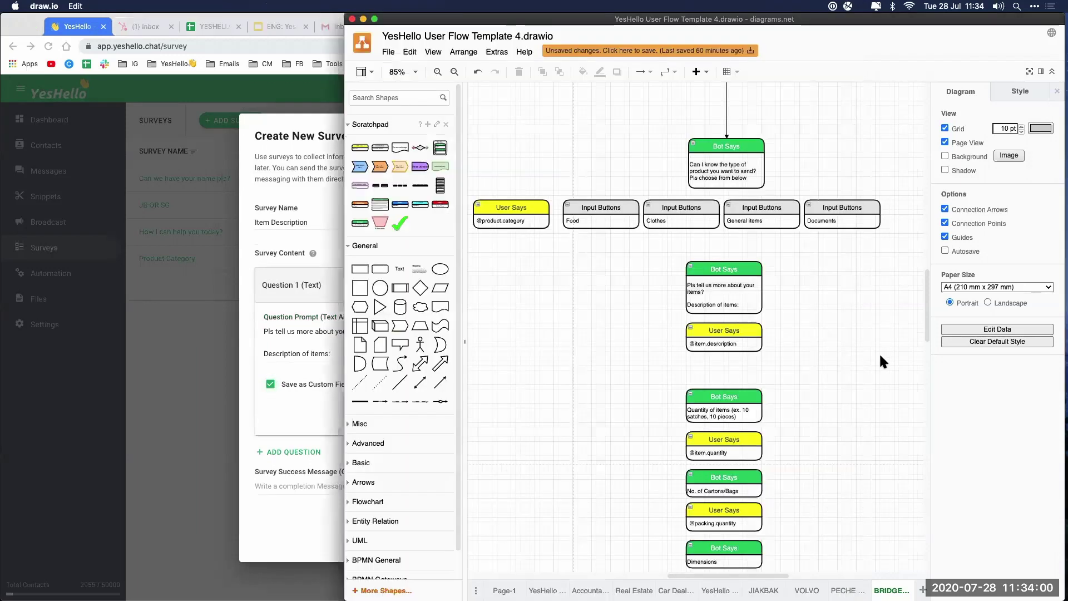
{"action": "left_click", "coordinate": [314, 395]}
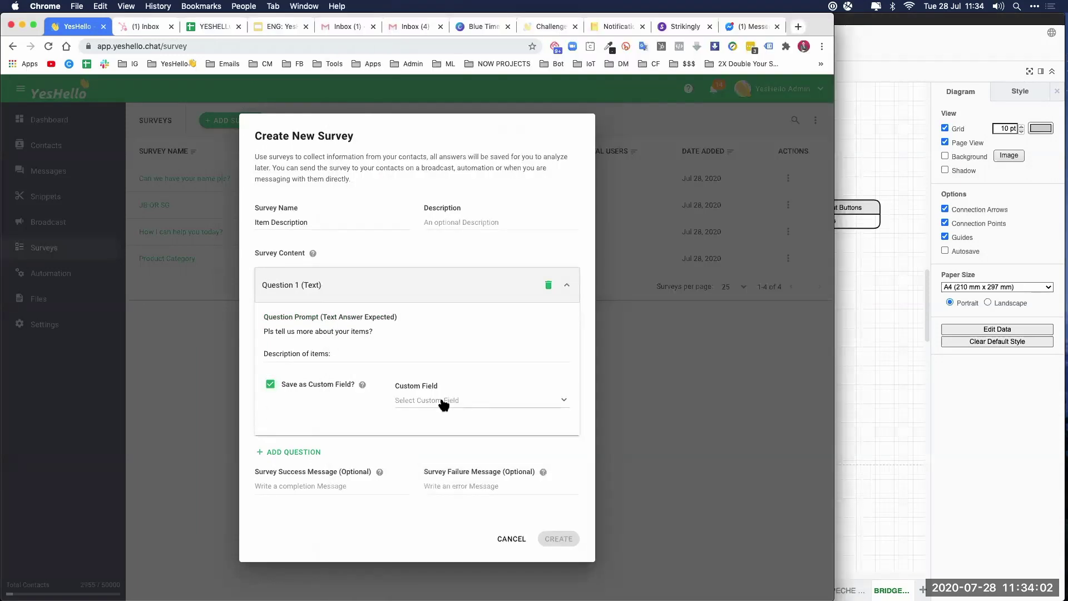
{"action": "left_click", "coordinate": [441, 403]}
{"action": "scroll", "coordinate": [457, 465], "scroll_direction": "down", "scroll_amount": 5}
{"action": "scroll", "coordinate": [456, 465], "scroll_direction": "down", "scroll_amount": 1}
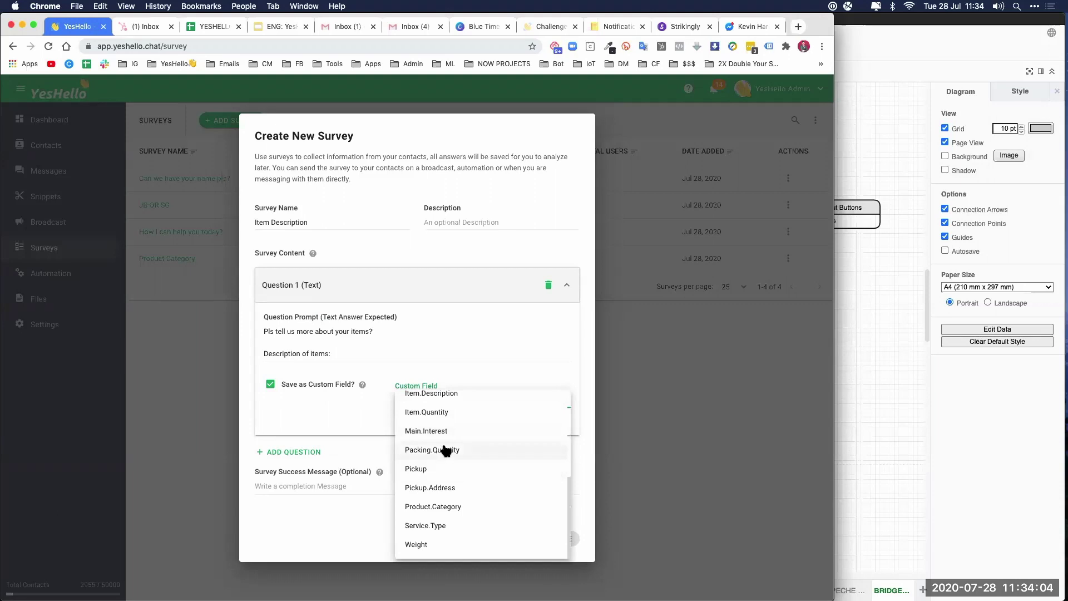
{"action": "left_click", "coordinate": [438, 399]}
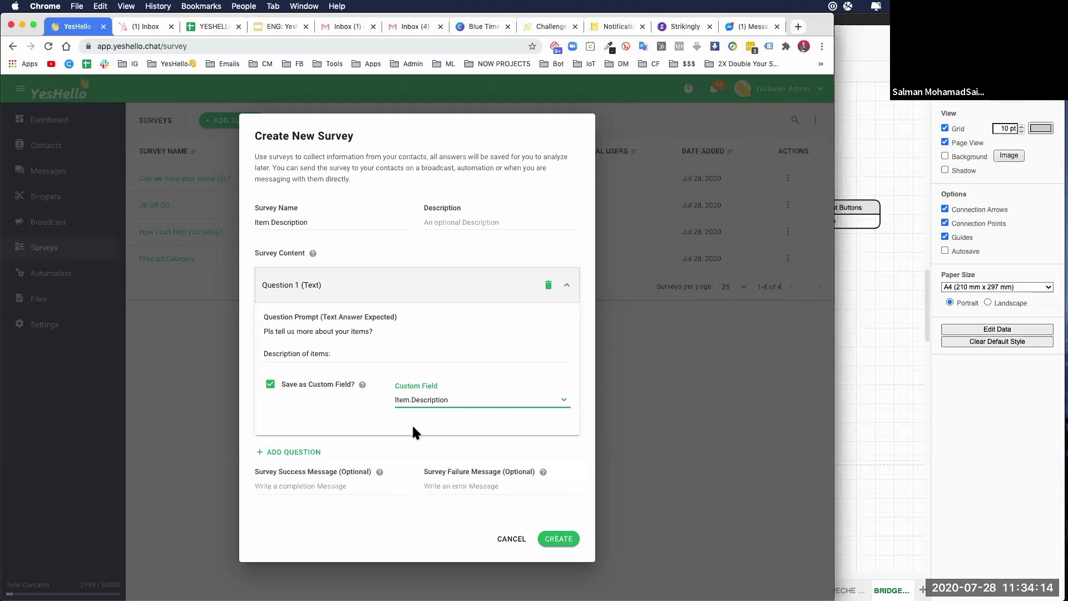
{"action": "left_click", "coordinate": [560, 539]}
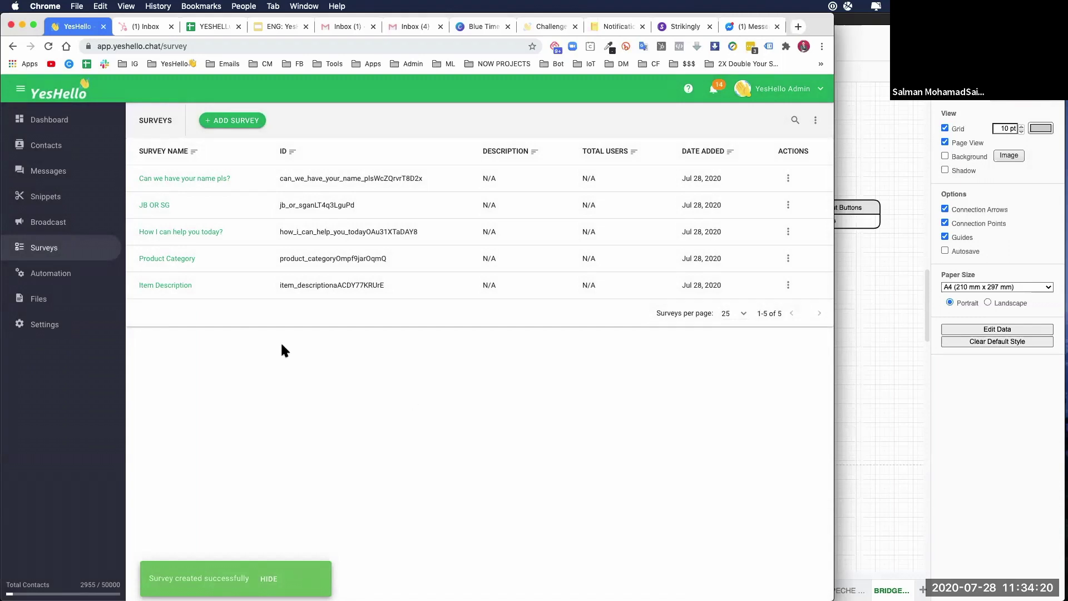
{"action": "left_click", "coordinate": [49, 173]}
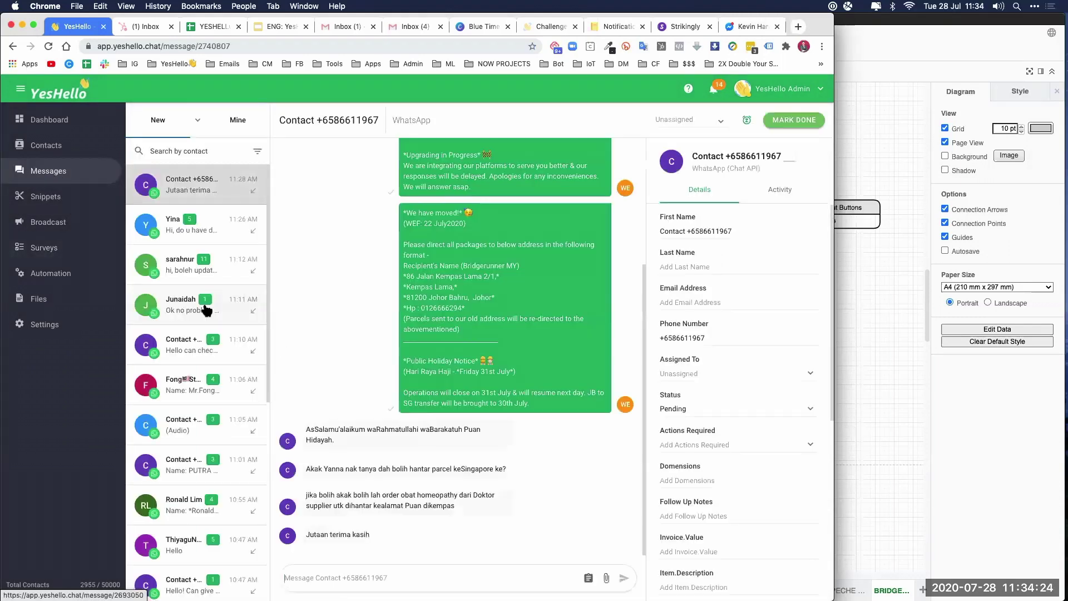
{"action": "scroll", "coordinate": [743, 392], "scroll_direction": "up", "scroll_amount": 1}
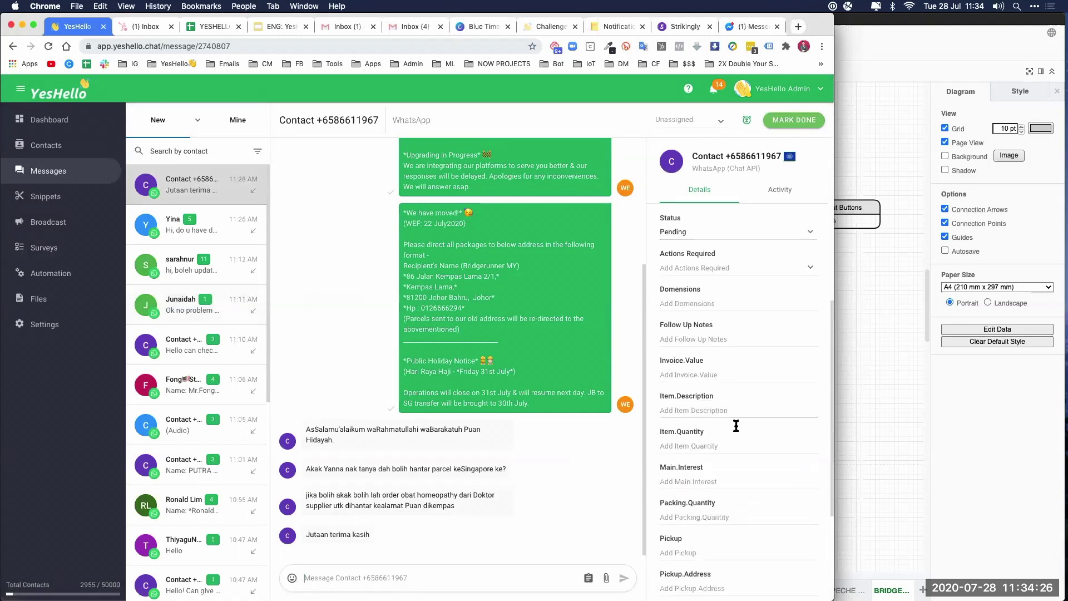
{"action": "scroll", "coordinate": [687, 452], "scroll_direction": "up", "scroll_amount": 5}
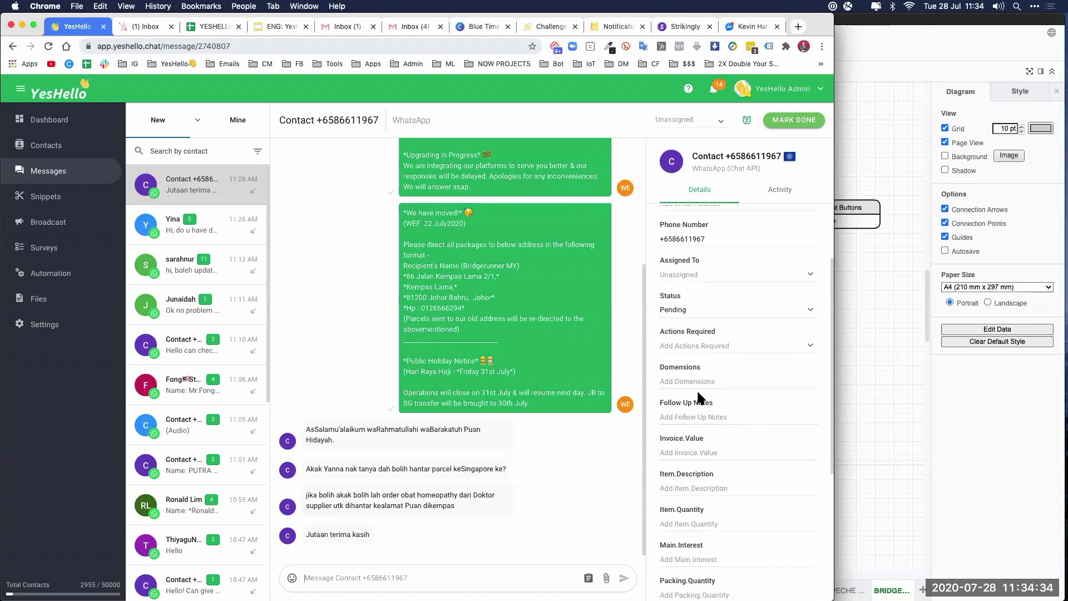
{"action": "scroll", "coordinate": [711, 499], "scroll_direction": "down", "scroll_amount": 8}
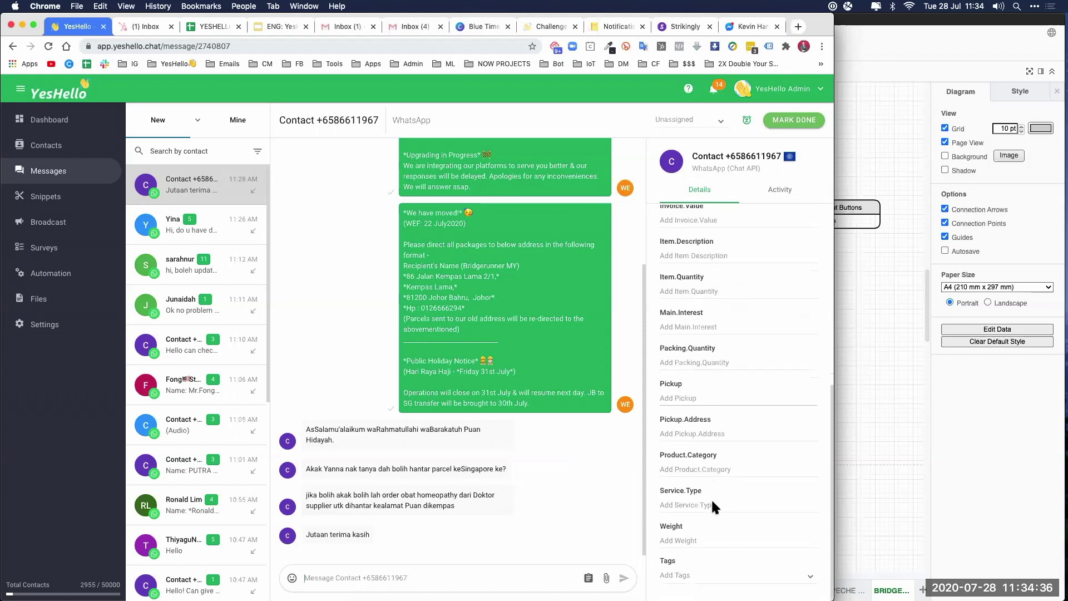
{"action": "scroll", "coordinate": [712, 483], "scroll_direction": "up", "scroll_amount": 8}
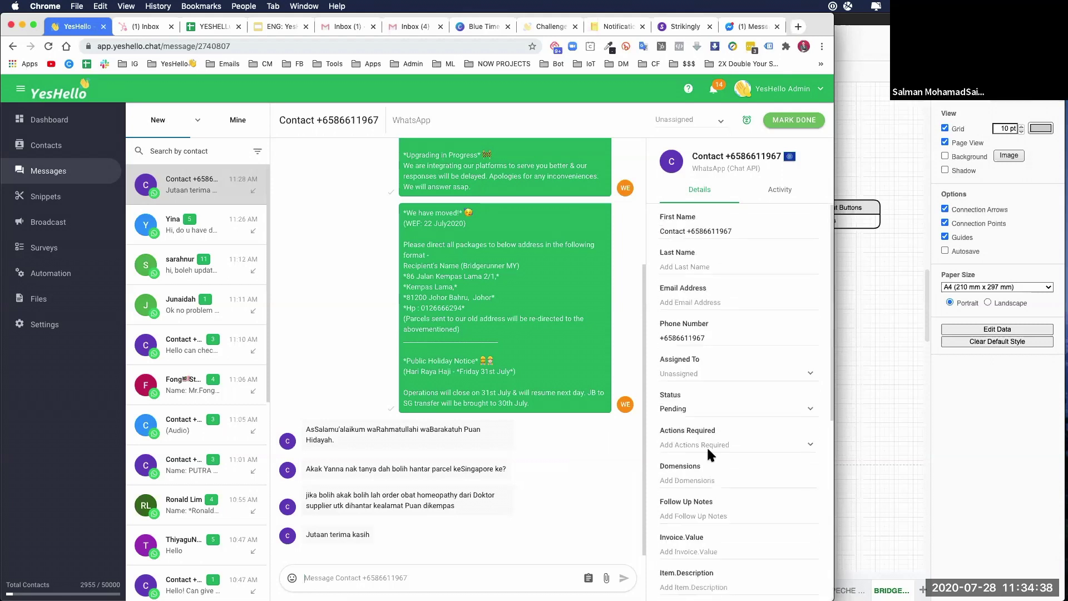
{"action": "scroll", "coordinate": [697, 497], "scroll_direction": "down", "scroll_amount": 2}
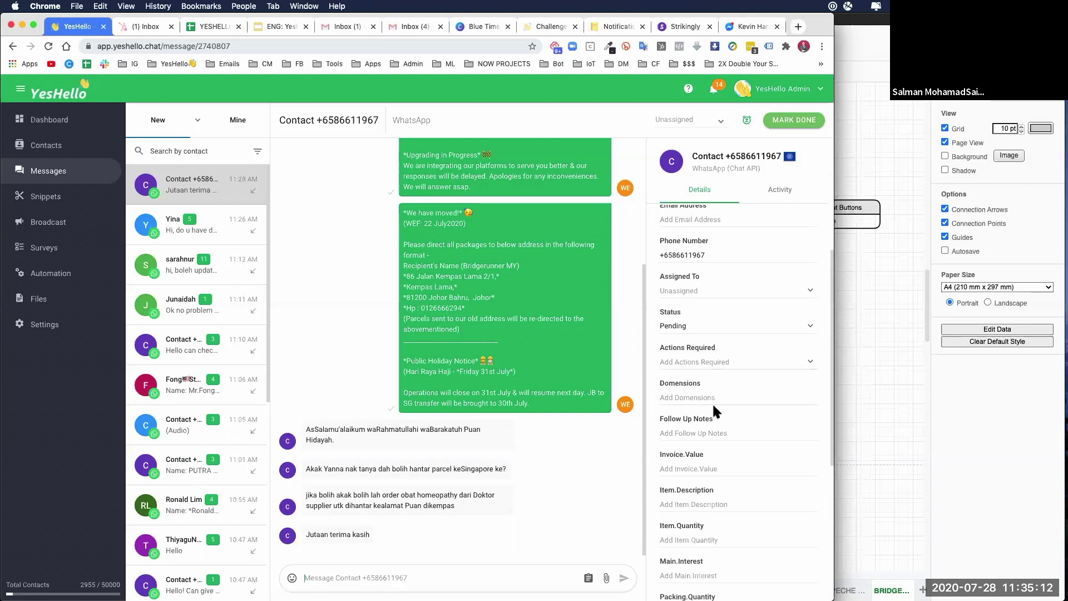
{"action": "scroll", "coordinate": [712, 419], "scroll_direction": "up", "scroll_amount": 2}
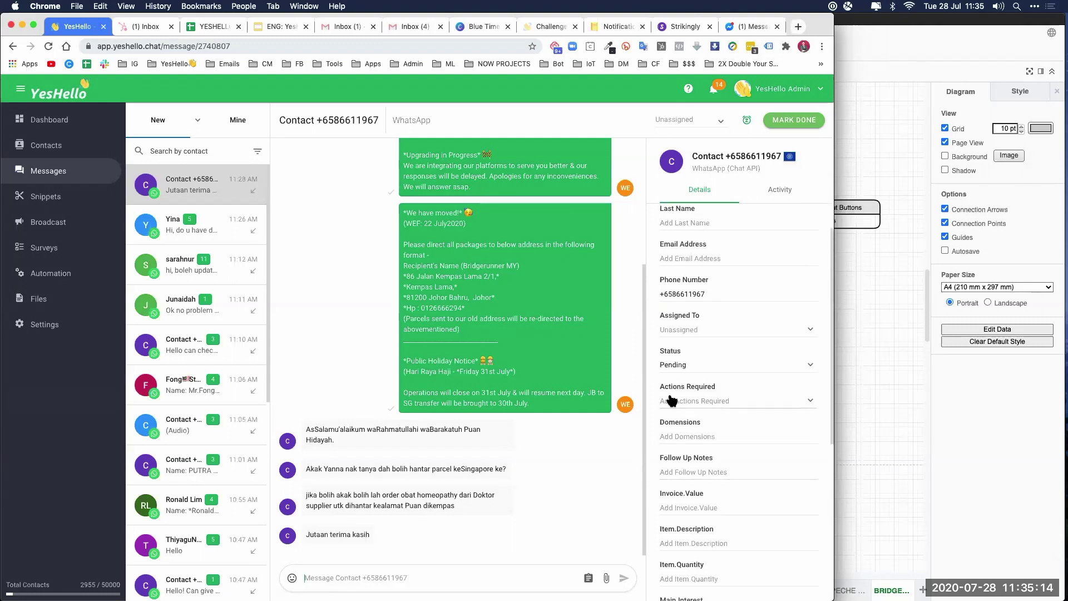
{"action": "scroll", "coordinate": [704, 489], "scroll_direction": "down", "scroll_amount": 1}
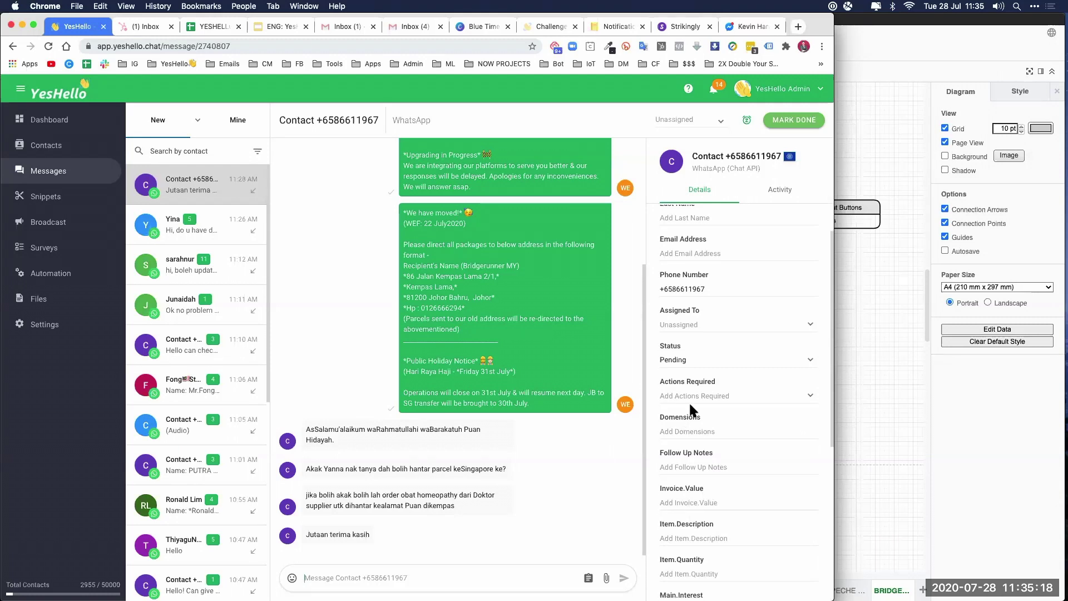
{"action": "scroll", "coordinate": [698, 321], "scroll_direction": "up", "scroll_amount": 2}
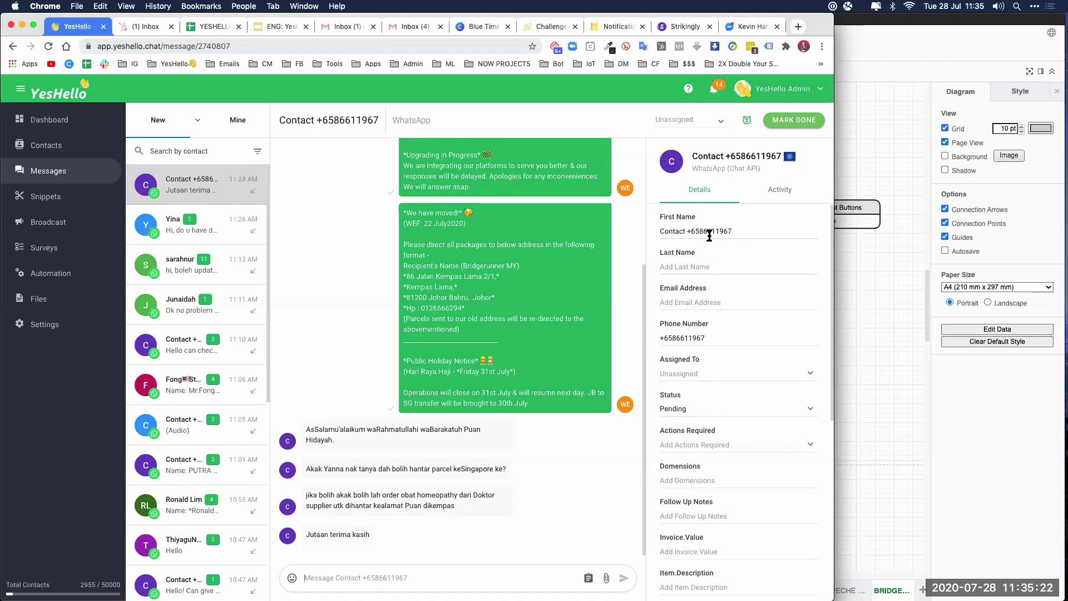
{"action": "scroll", "coordinate": [718, 397], "scroll_direction": "down", "scroll_amount": 3}
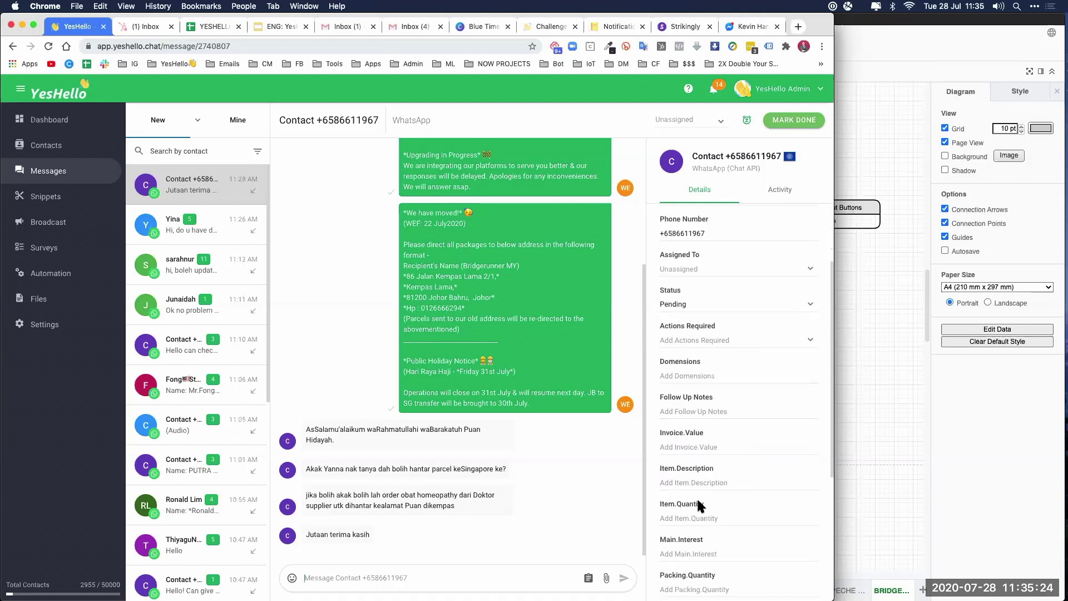
{"action": "left_click", "coordinate": [874, 435]}
{"action": "left_click", "coordinate": [310, 335]}
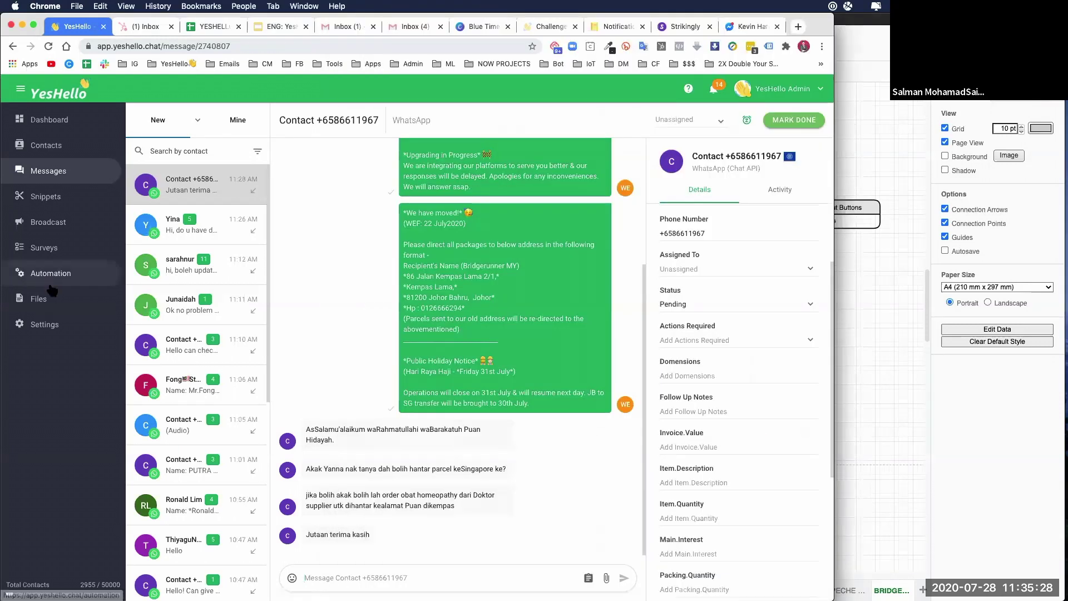
Return to the survey list and start a new survey named Item Quantity.
{"action": "left_click", "coordinate": [44, 247]}
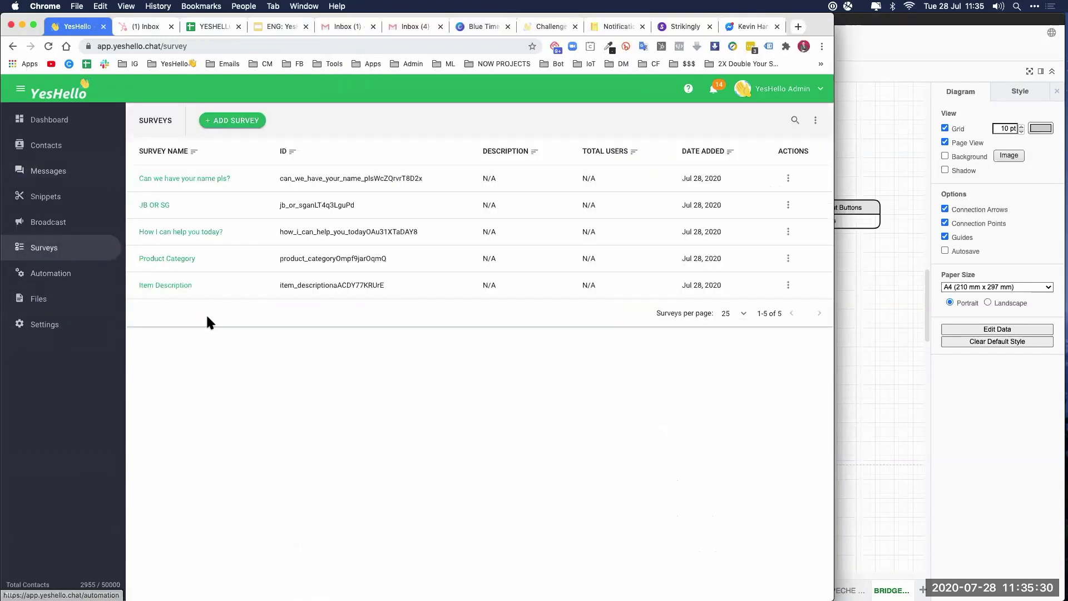
{"action": "left_click", "coordinate": [875, 380]}
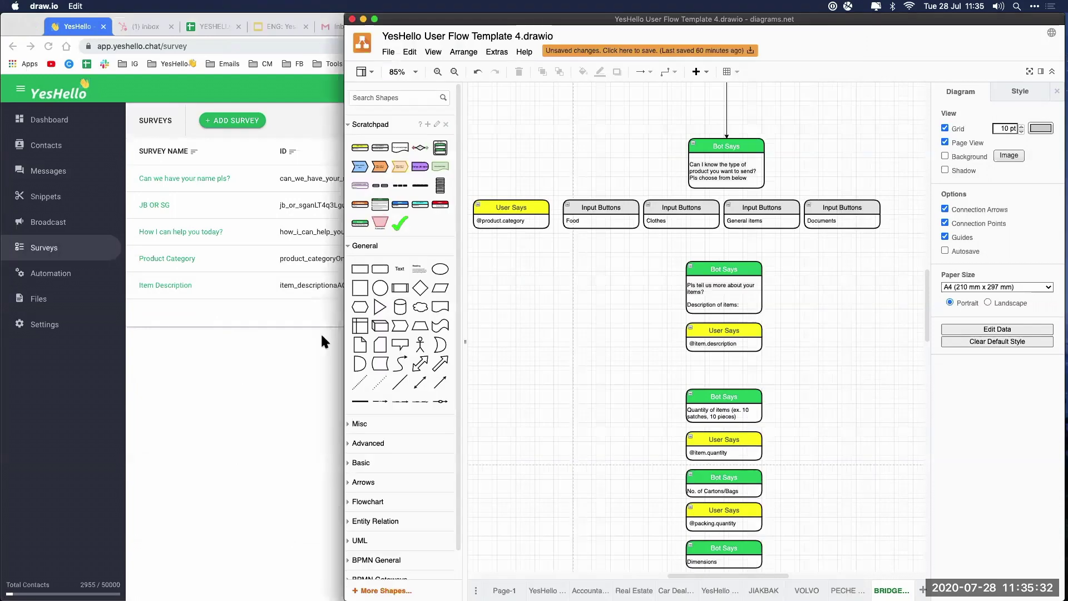
{"action": "left_click", "coordinate": [693, 343]}
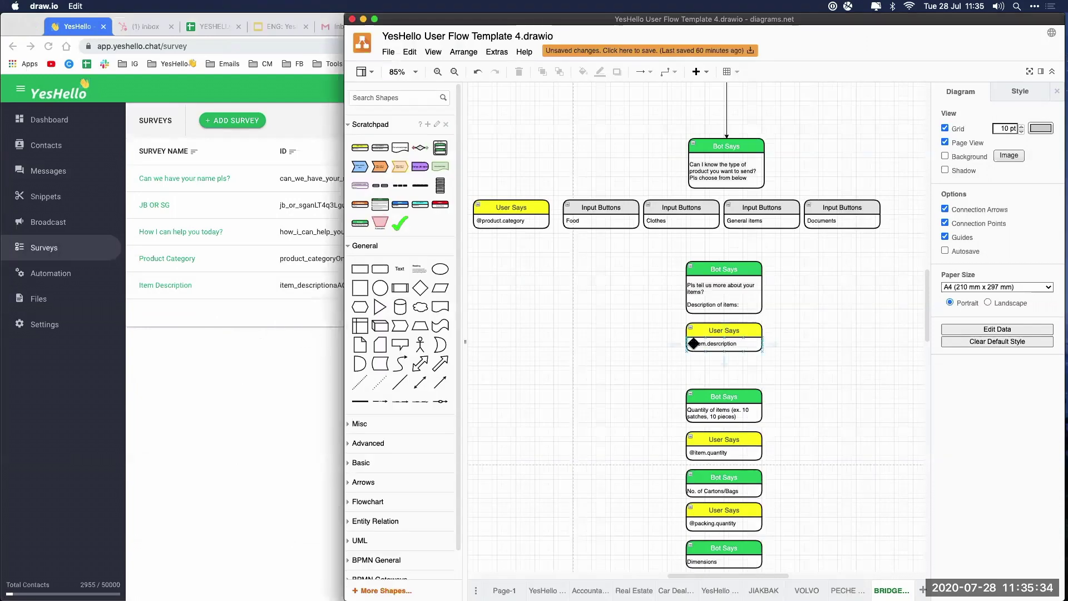
{"action": "left_click", "coordinate": [812, 402]}
{"action": "scroll", "coordinate": [813, 401], "scroll_direction": "down", "scroll_amount": 2}
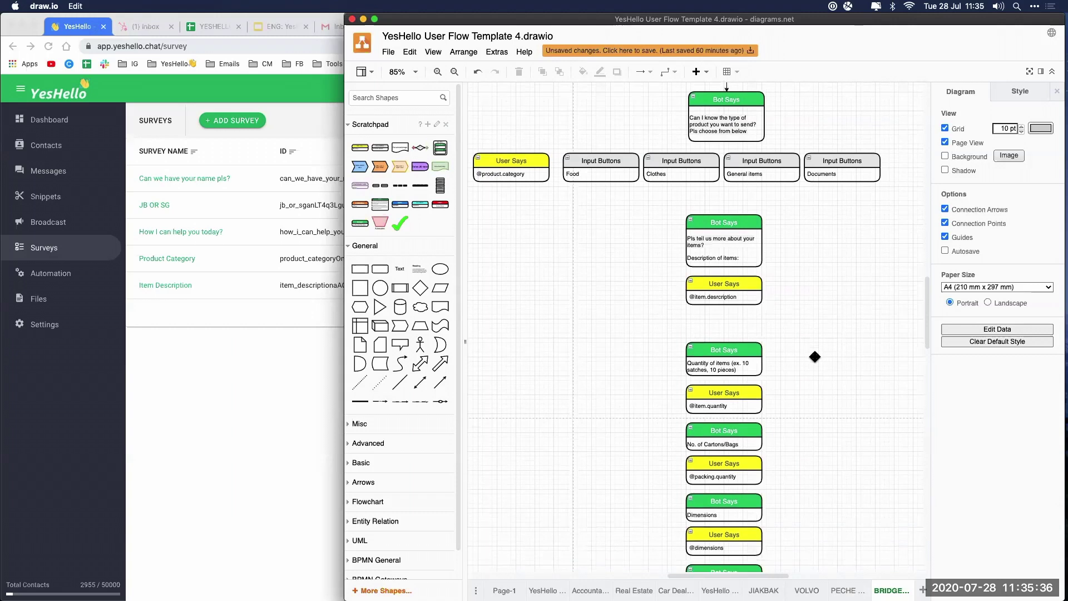
{"action": "left_click", "coordinate": [175, 357]}
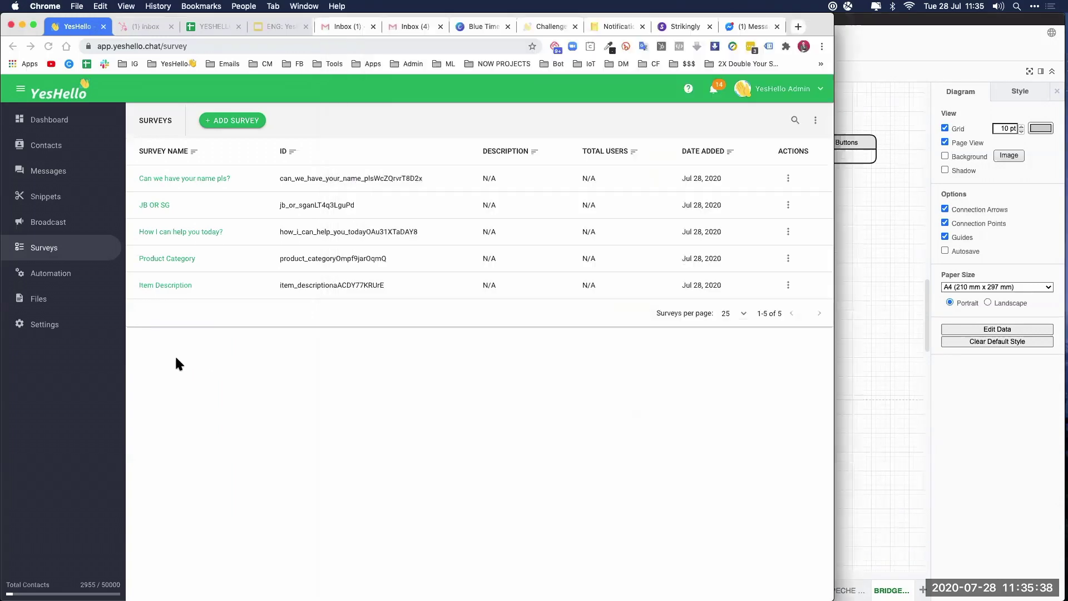
{"action": "left_click", "coordinate": [225, 120]}
{"action": "type", "text": "Item Quantity"}
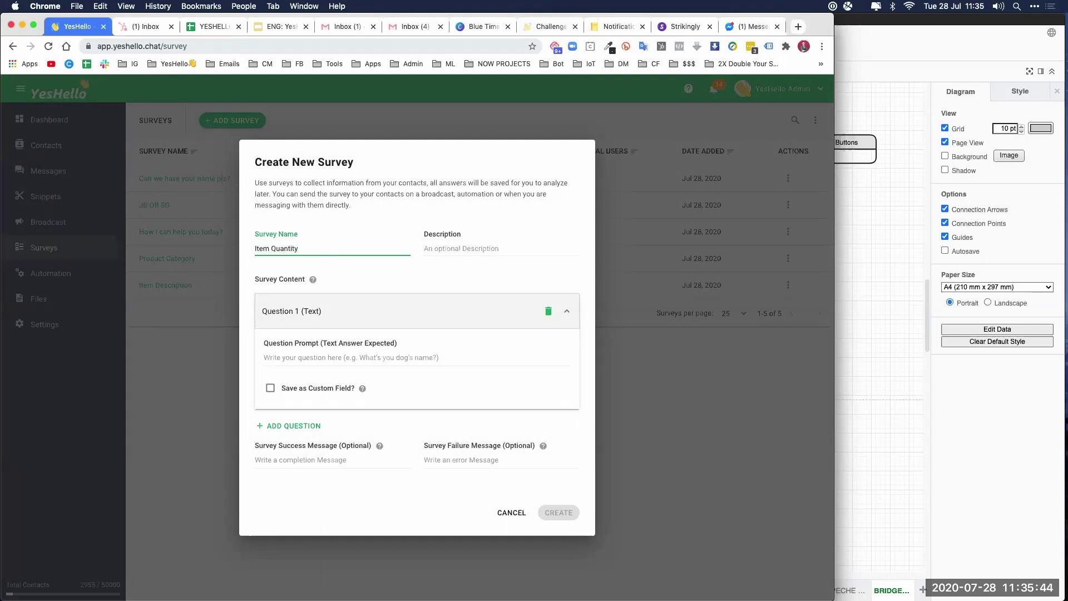
Copy the quantity question from the diagram into the prompt, adding '?' after 'items'.
{"action": "left_click", "coordinate": [853, 333]}
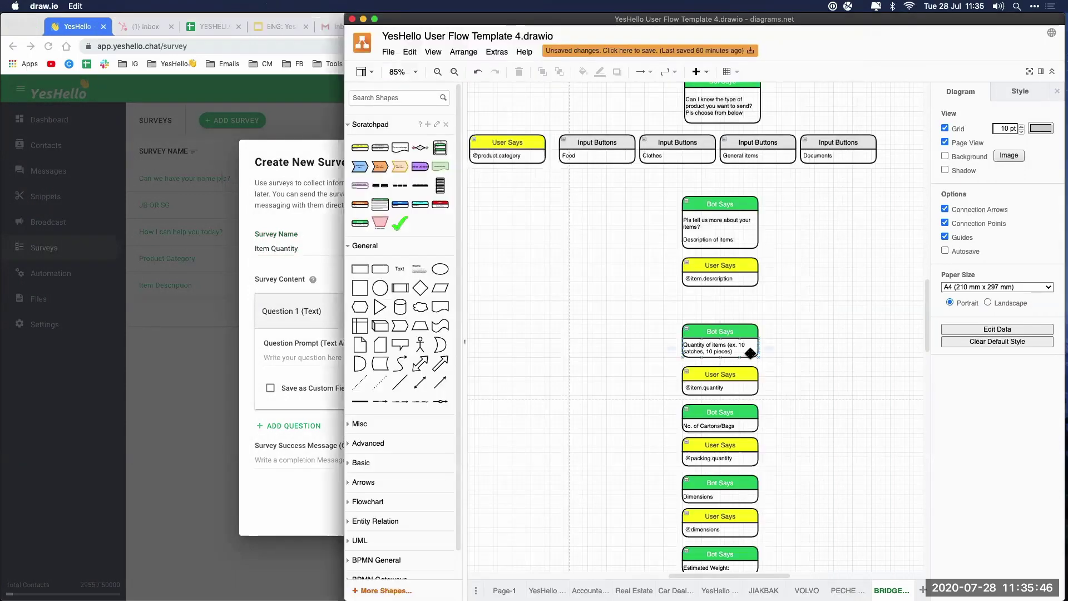
{"action": "double_click", "coordinate": [719, 351]}
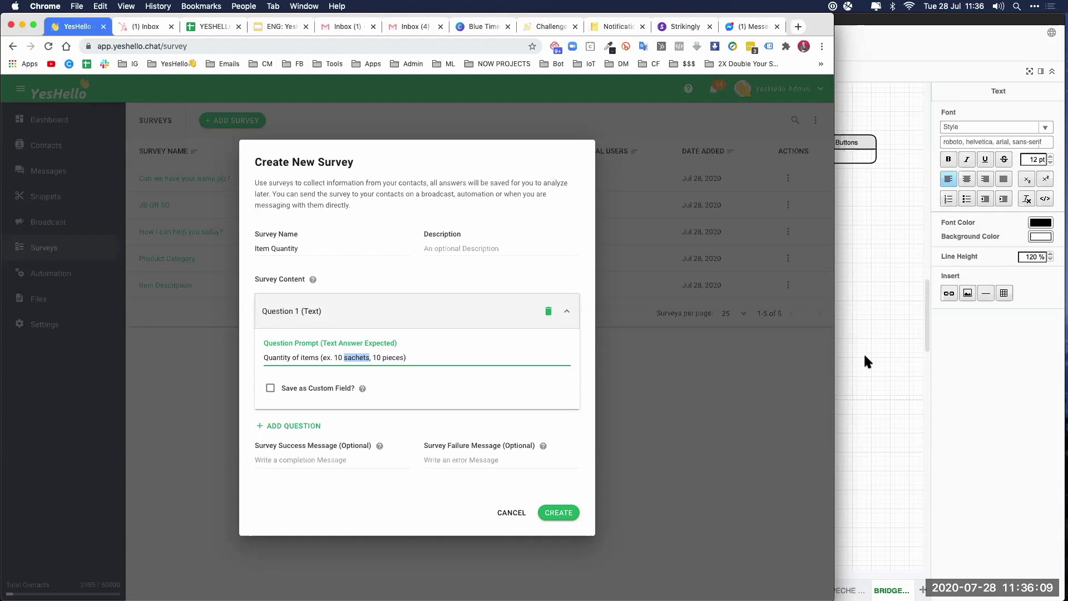
{"action": "left_click", "coordinate": [865, 356]}
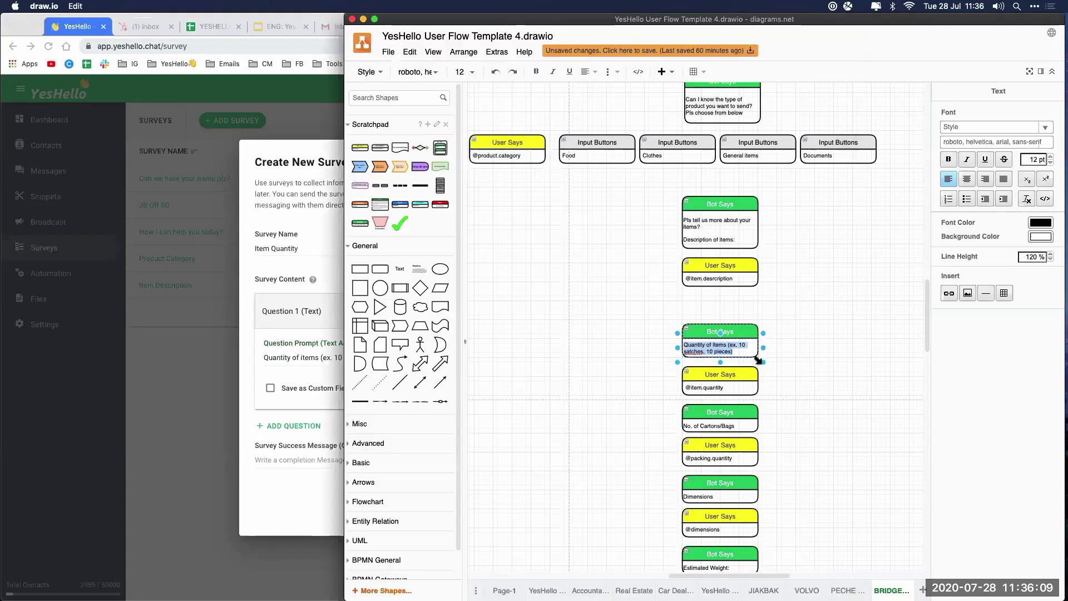
{"action": "left_click", "coordinate": [692, 355]}
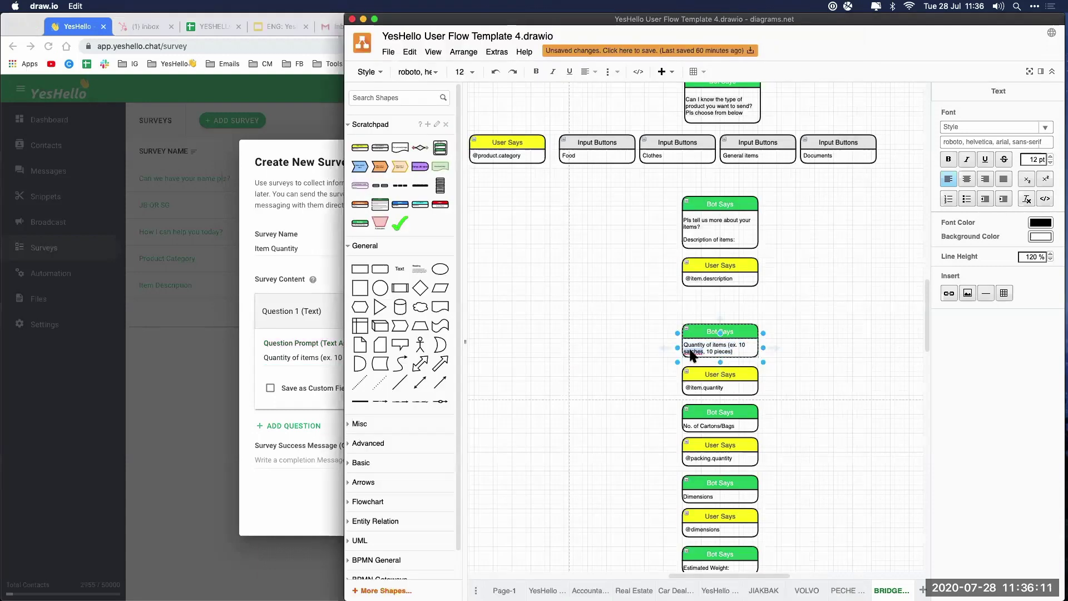
{"action": "left_click", "coordinate": [795, 364]}
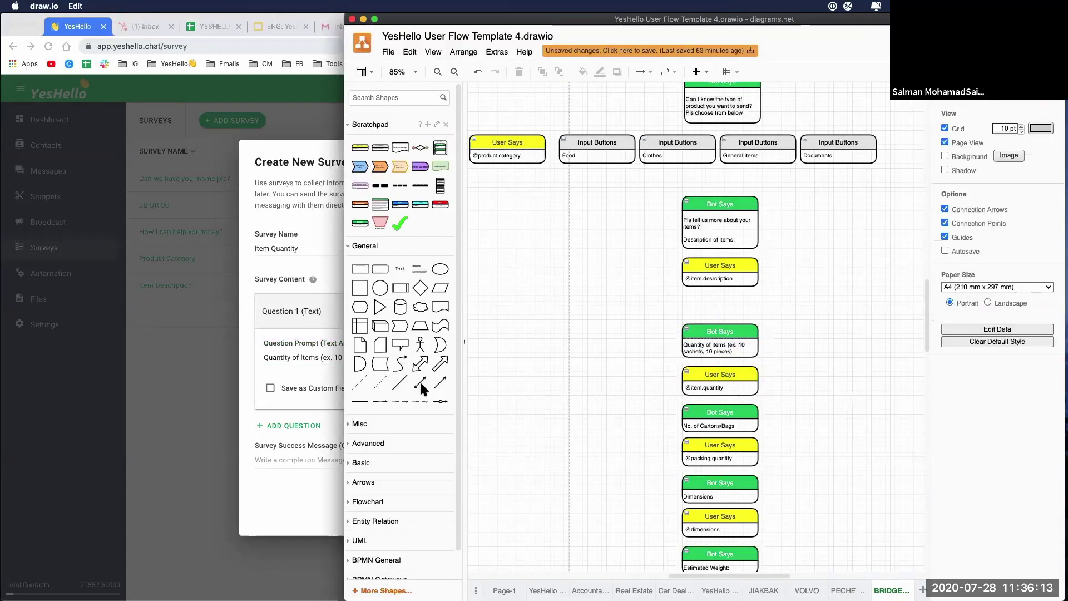
{"action": "left_click", "coordinate": [267, 309]}
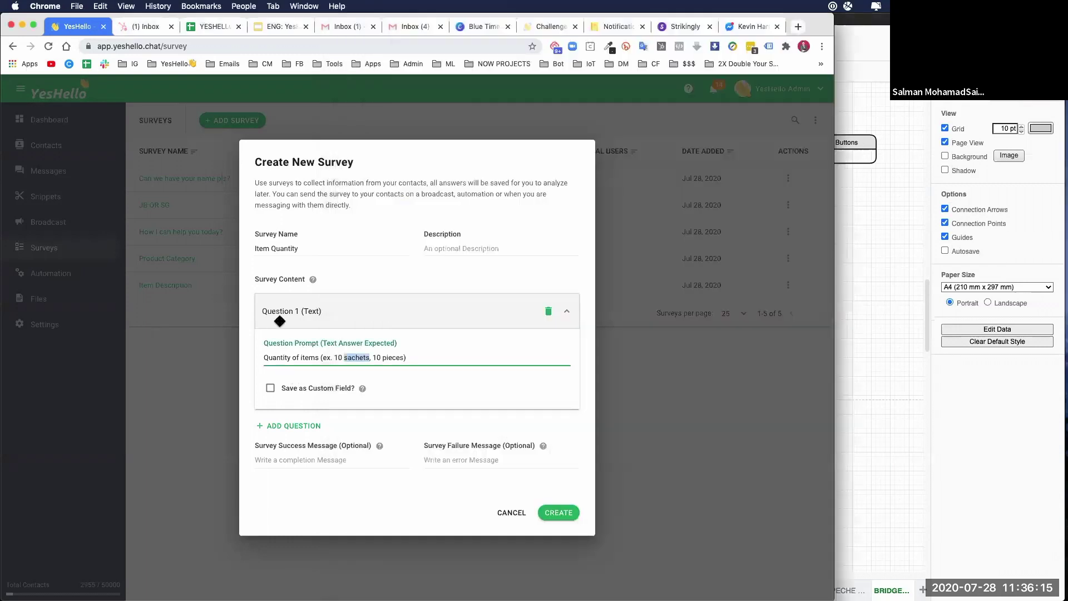
{"action": "left_click", "coordinate": [411, 356]}
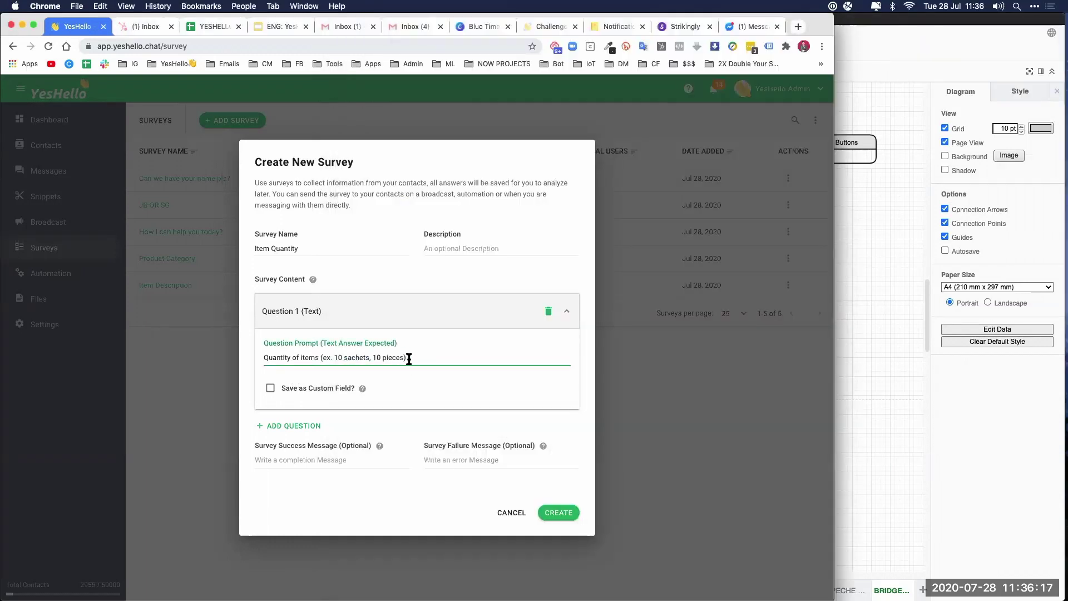
{"action": "left_click", "coordinate": [318, 359]}
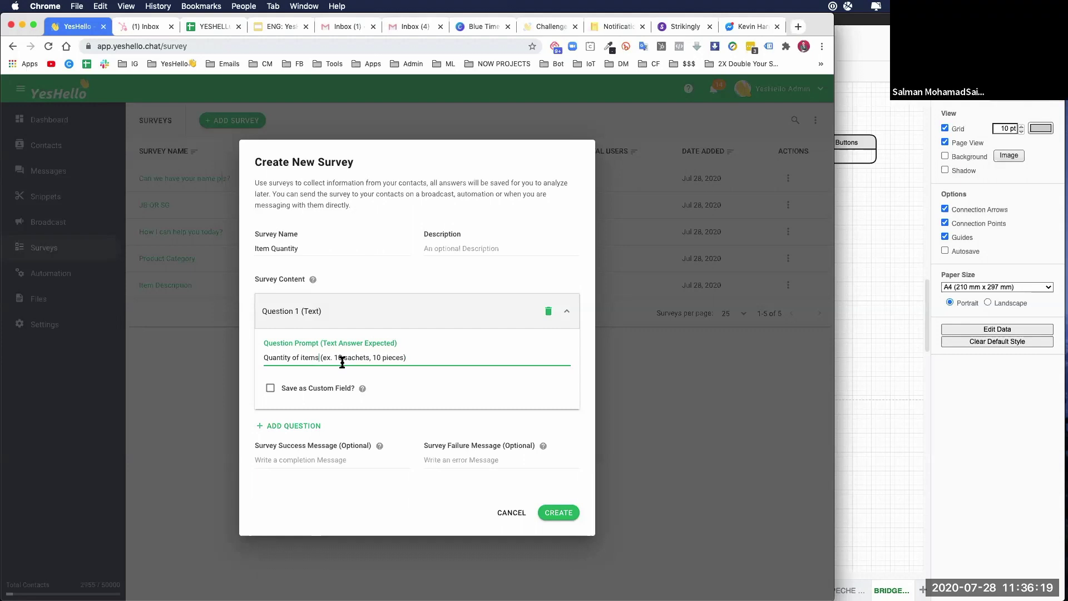
{"action": "type", "text": "?"}
Save answers to the Item.Quantity custom field and create the survey.
{"action": "left_click", "coordinate": [271, 388]}
{"action": "left_click", "coordinate": [414, 391]}
{"action": "scroll", "coordinate": [490, 491], "scroll_direction": "down", "scroll_amount": 5}
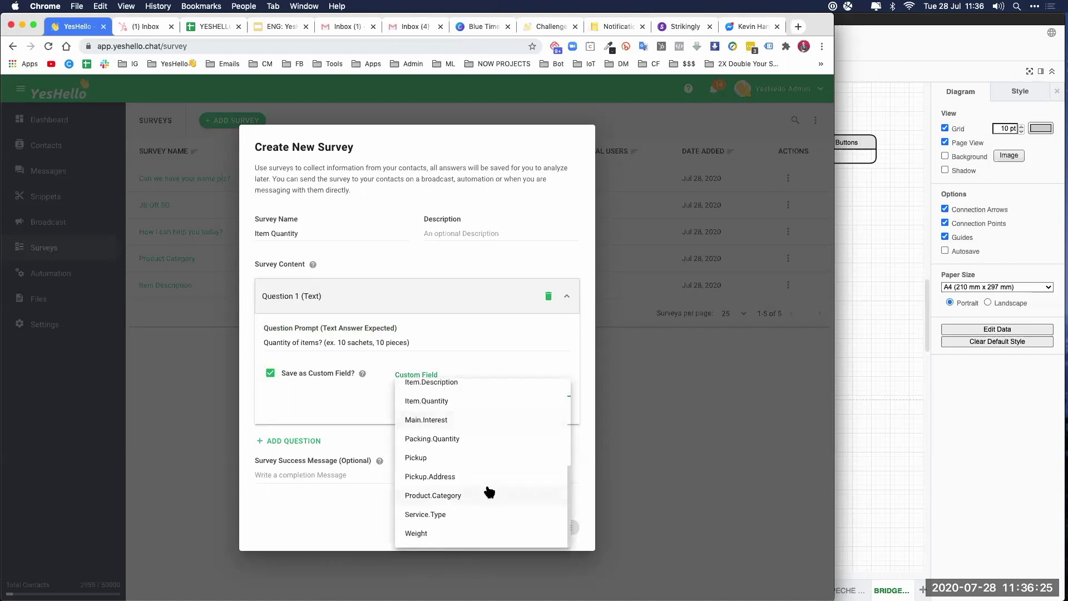
{"action": "left_click", "coordinate": [429, 399]}
{"action": "left_click", "coordinate": [876, 375]}
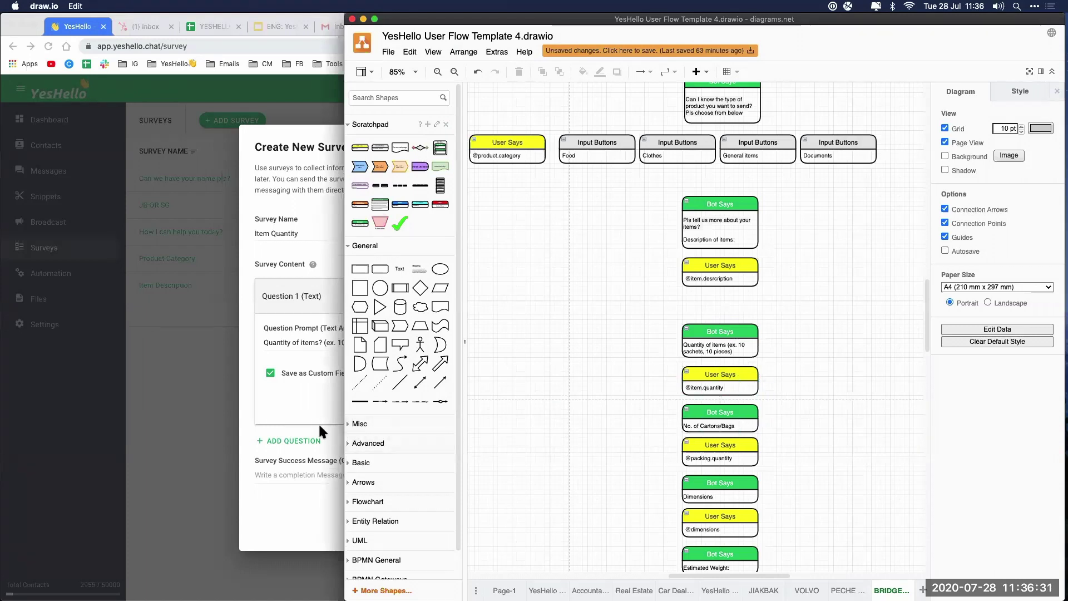
{"action": "left_click", "coordinate": [305, 406]}
{"action": "left_click", "coordinate": [557, 526]}
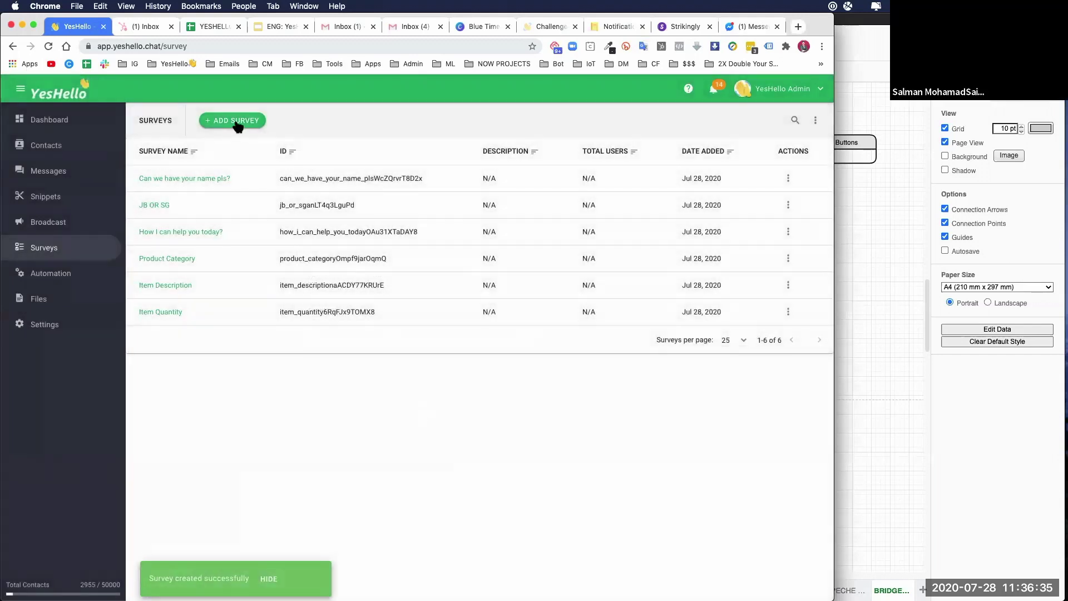
{"action": "left_click", "coordinate": [233, 120]}
Name the new survey Packing Quantity.
{"action": "left_click", "coordinate": [866, 408]}
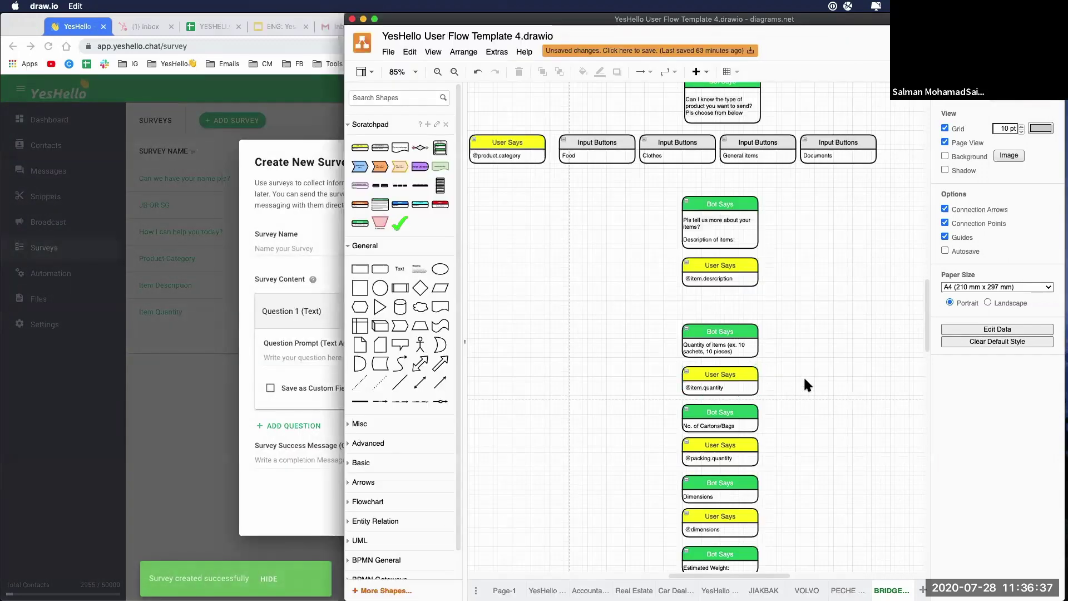
{"action": "scroll", "coordinate": [804, 376], "scroll_direction": "down", "scroll_amount": 5}
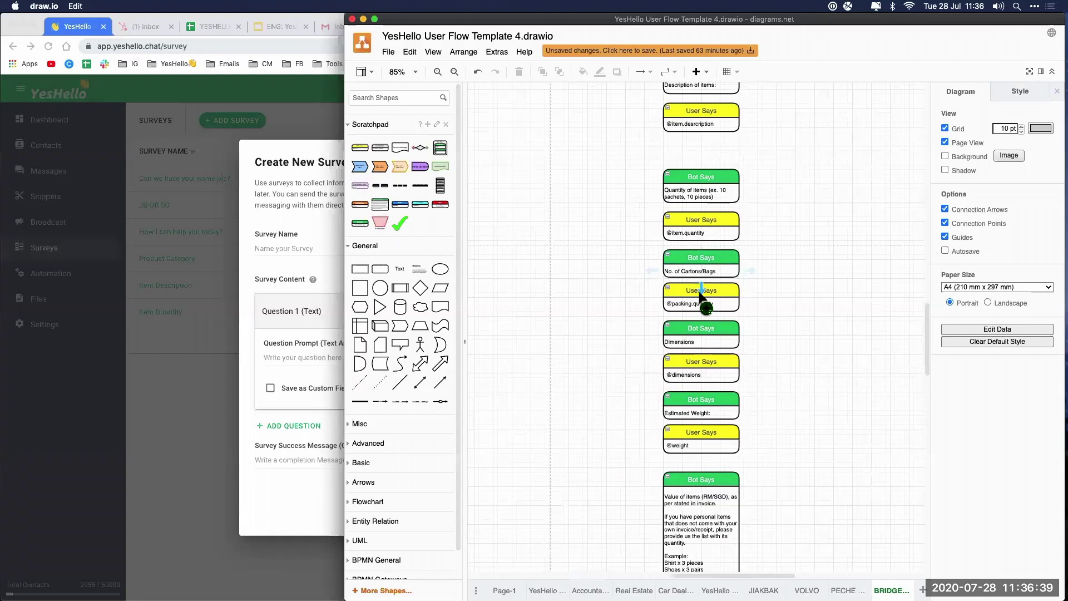
{"action": "left_click", "coordinate": [285, 485]}
{"action": "left_click", "coordinate": [294, 248]}
{"action": "type", "text": "Packing Quantity"}
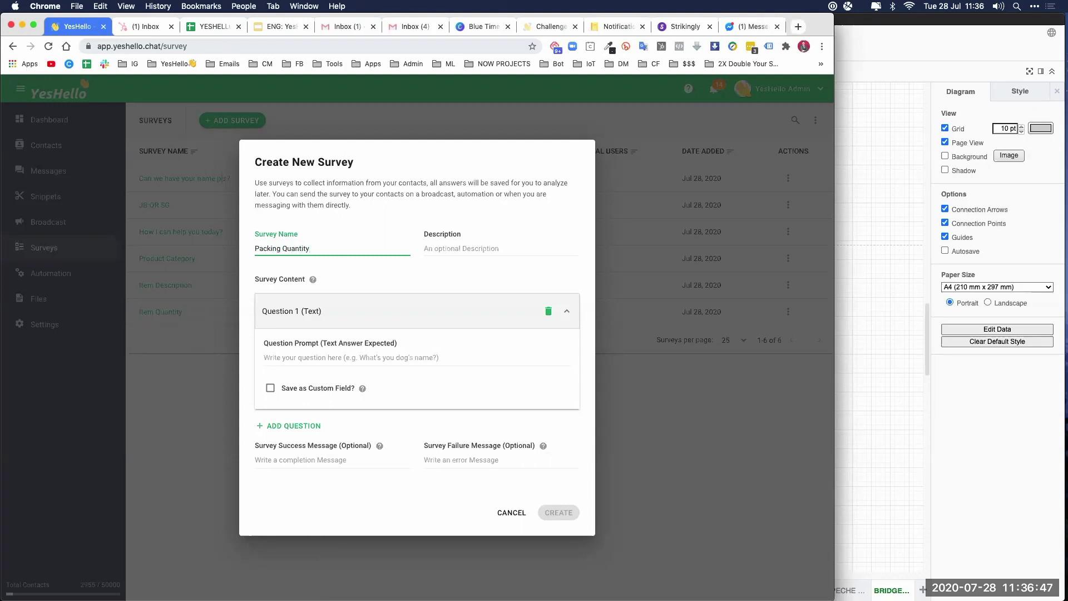
Copy 'No. of Cartons/Bags' from the flow diagram and paste it as the question prompt.
{"action": "left_click", "coordinate": [871, 372]}
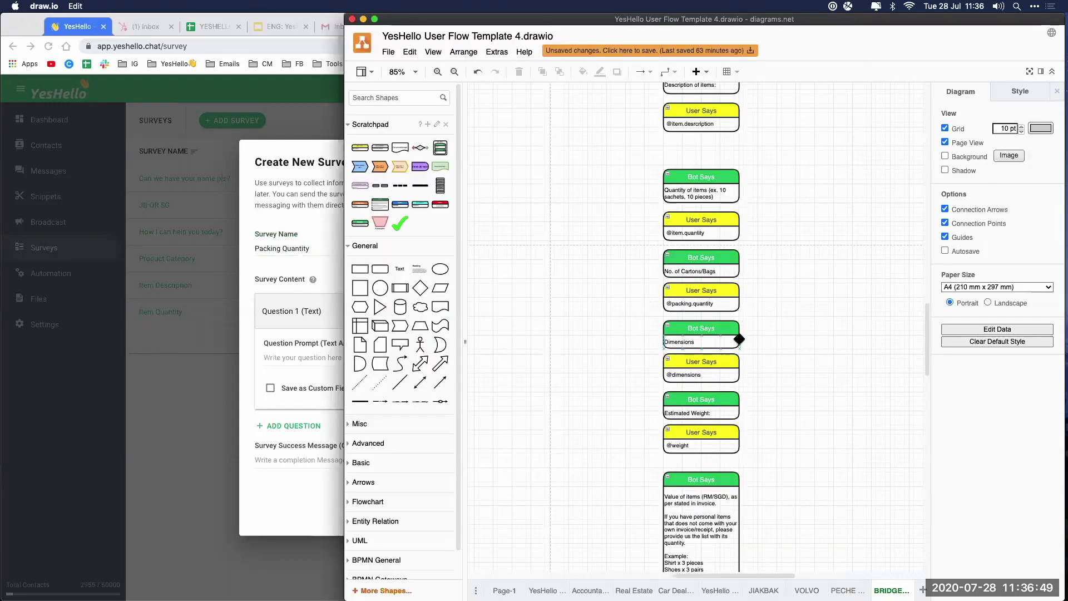
{"action": "left_click", "coordinate": [727, 305]}
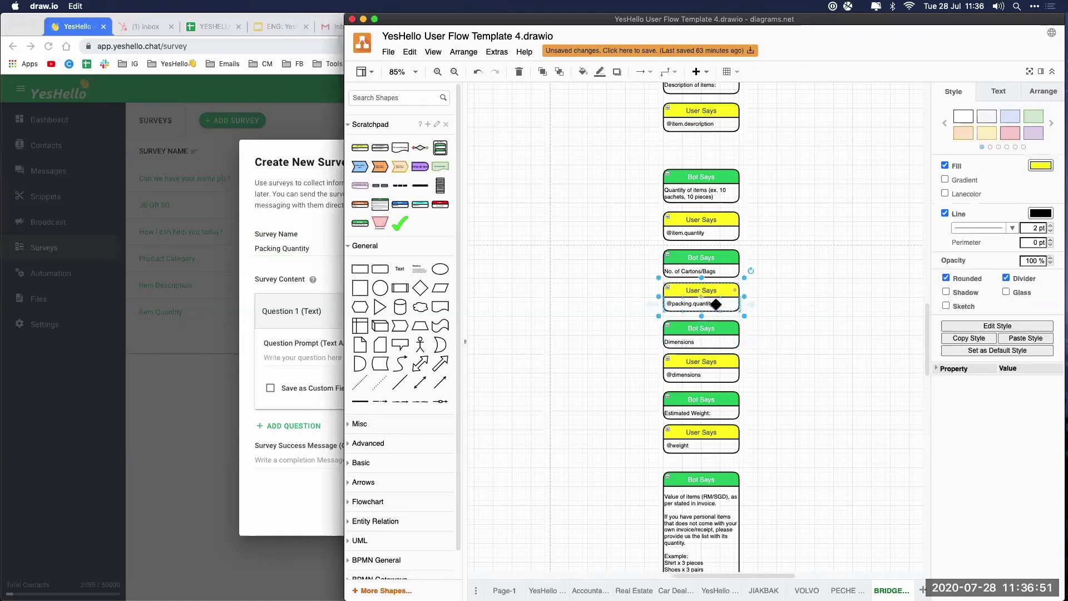
{"action": "double_click", "coordinate": [701, 304]}
{"action": "left_click", "coordinate": [300, 479]}
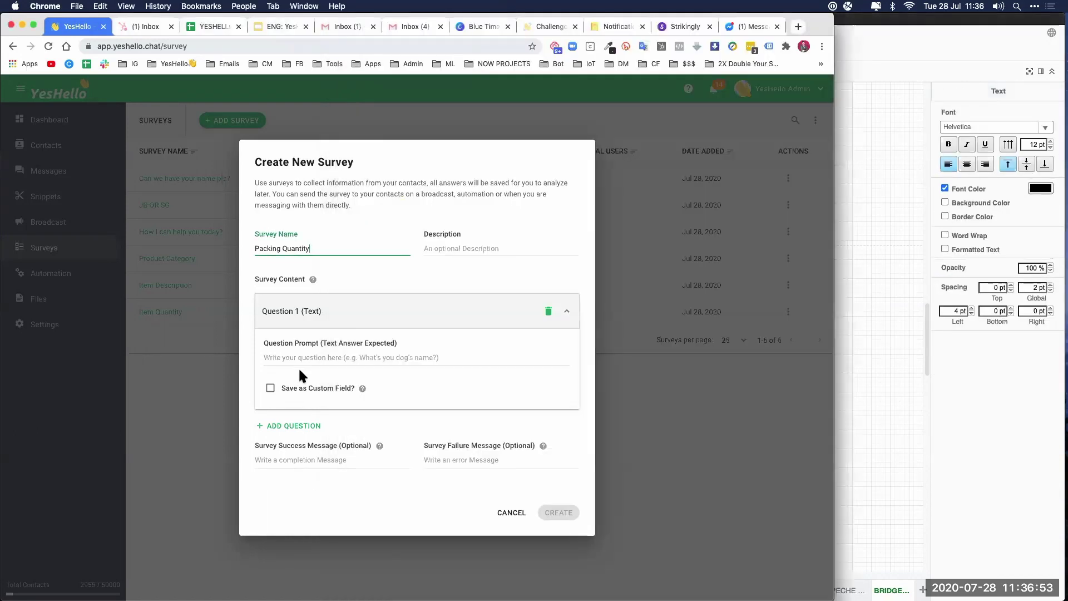
{"action": "left_click", "coordinate": [905, 368]}
{"action": "left_click", "coordinate": [696, 274]}
{"action": "double_click", "coordinate": [695, 274]}
{"action": "key", "text": "cmd+c"}
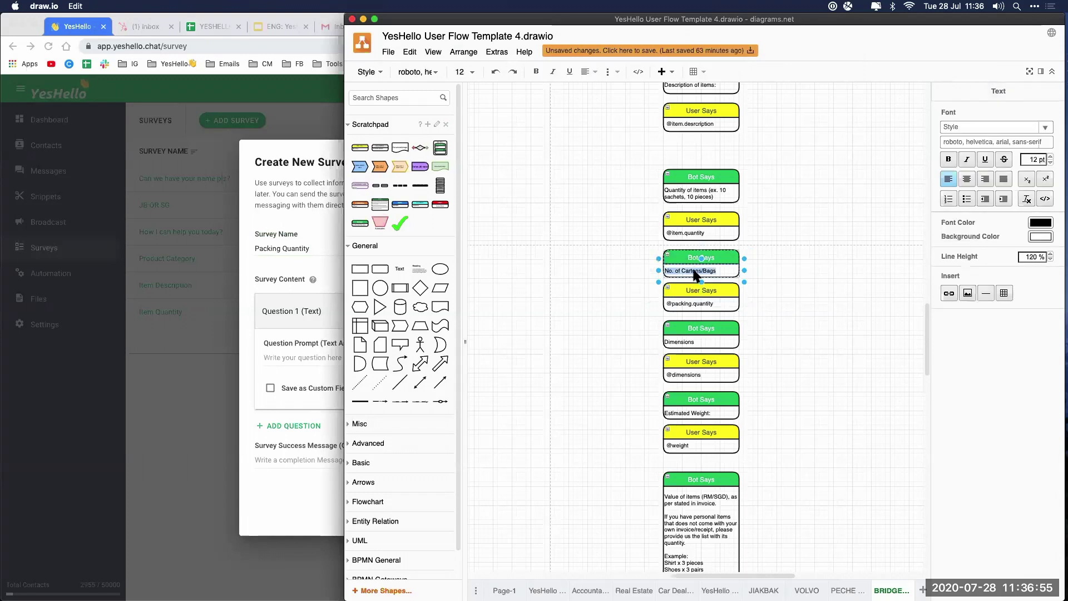
{"action": "left_click", "coordinate": [303, 351]}
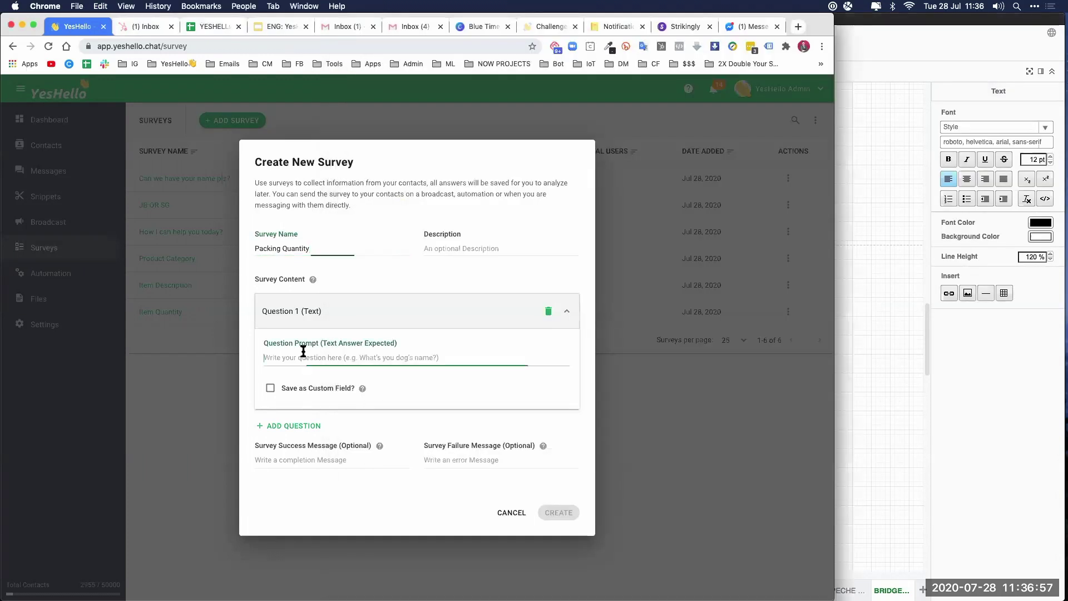
{"action": "key", "text": "cmd+v"}
Save answers to the Packing.Quantity custom field and create the survey.
{"action": "left_click", "coordinate": [270, 388]}
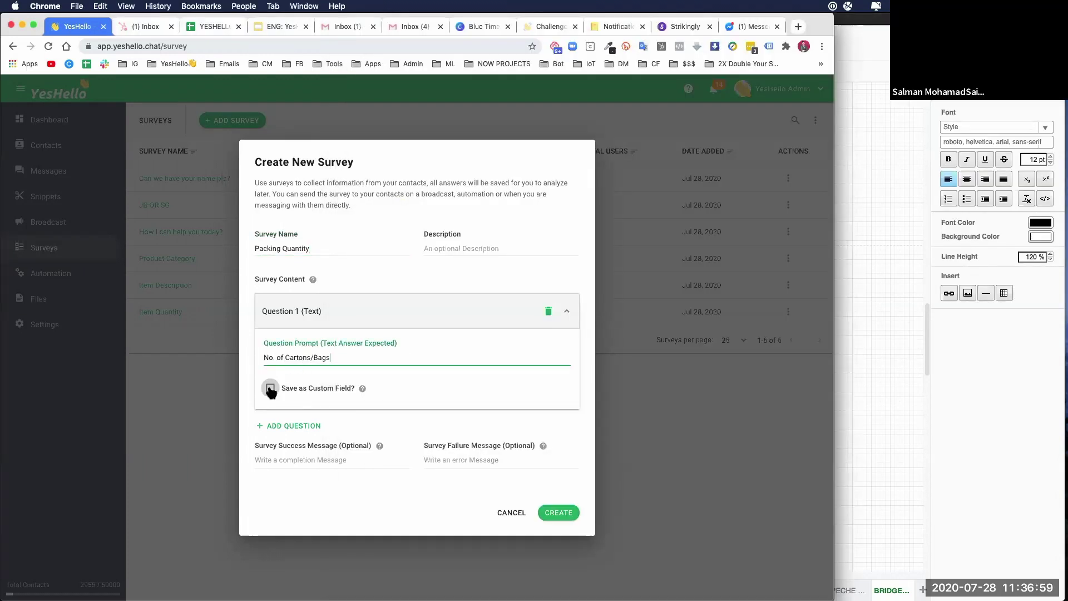
{"action": "left_click", "coordinate": [429, 389]}
{"action": "scroll", "coordinate": [468, 453], "scroll_direction": "down", "scroll_amount": 3}
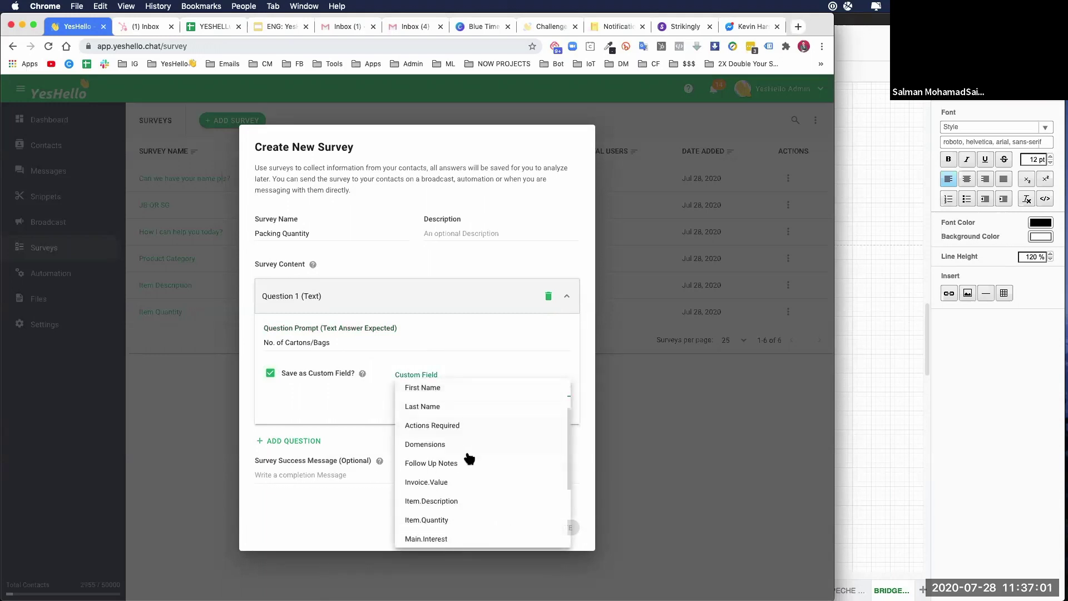
{"action": "scroll", "coordinate": [469, 458], "scroll_direction": "down", "scroll_amount": 2}
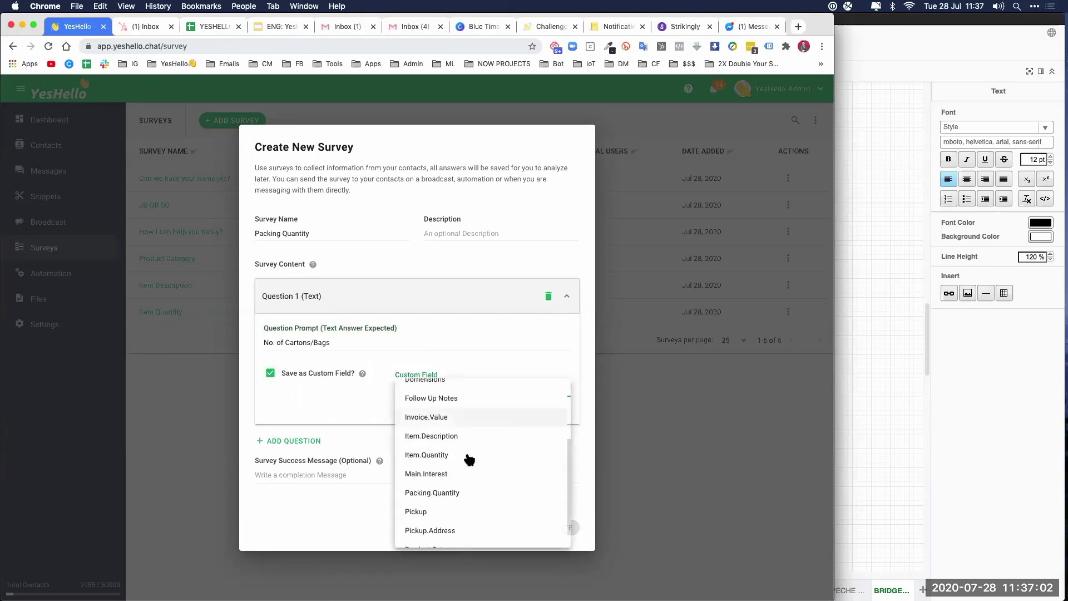
{"action": "left_click", "coordinate": [445, 491]}
{"action": "left_click", "coordinate": [553, 524]}
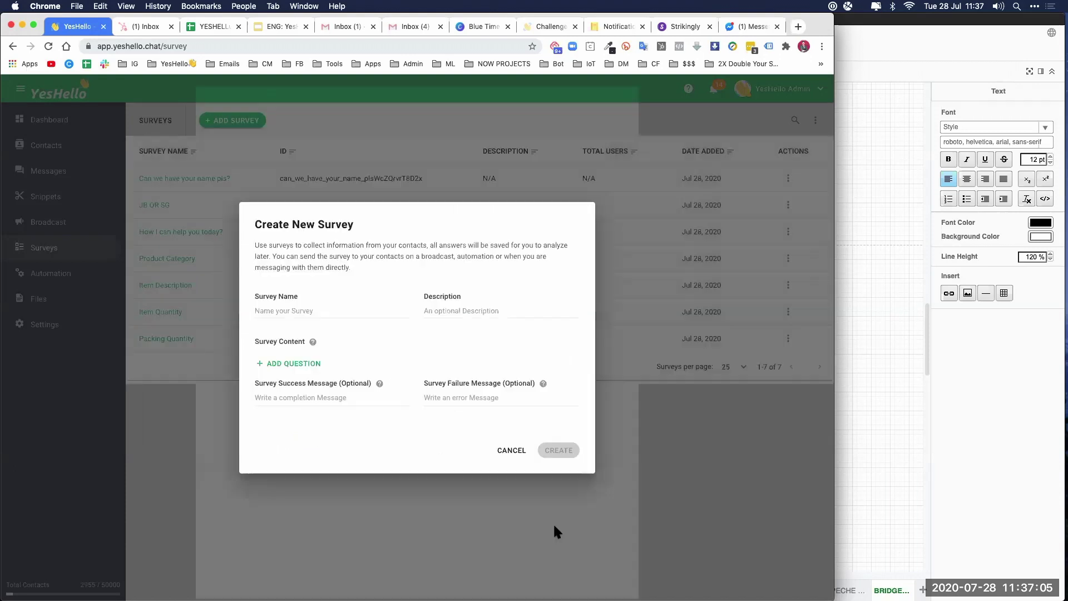
Copy the Dimensions question text from the flow diagram.
{"action": "left_click", "coordinate": [863, 395]}
{"action": "left_click", "coordinate": [802, 345]}
{"action": "scroll", "coordinate": [796, 267], "scroll_direction": "down", "scroll_amount": 2}
{"action": "left_click", "coordinate": [680, 235]}
{"action": "double_click", "coordinate": [680, 235]}
{"action": "key", "text": "super+c"}
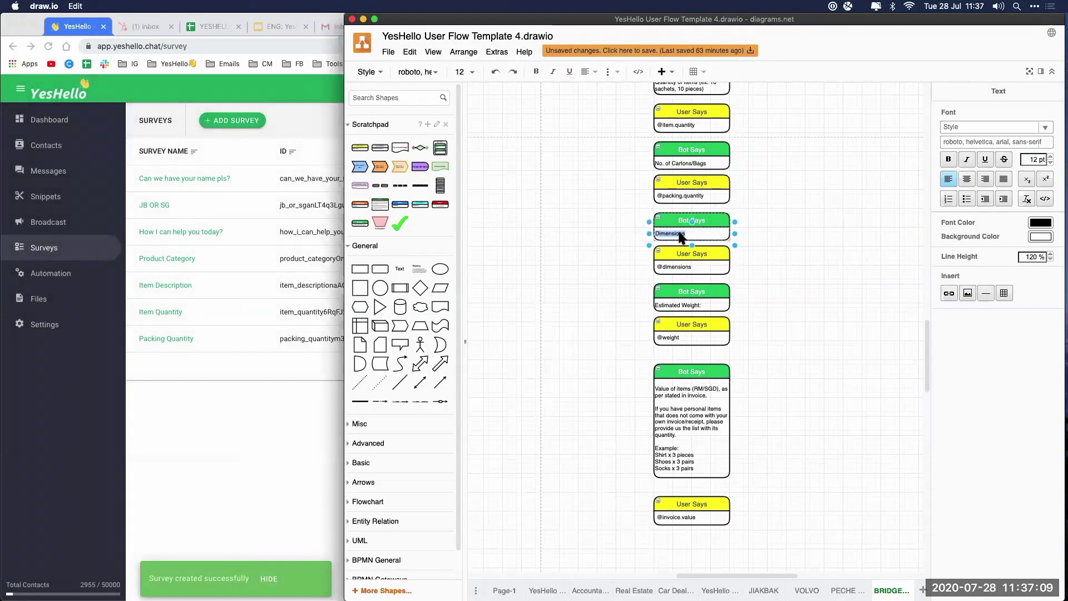
{"action": "left_click", "coordinate": [234, 285]}
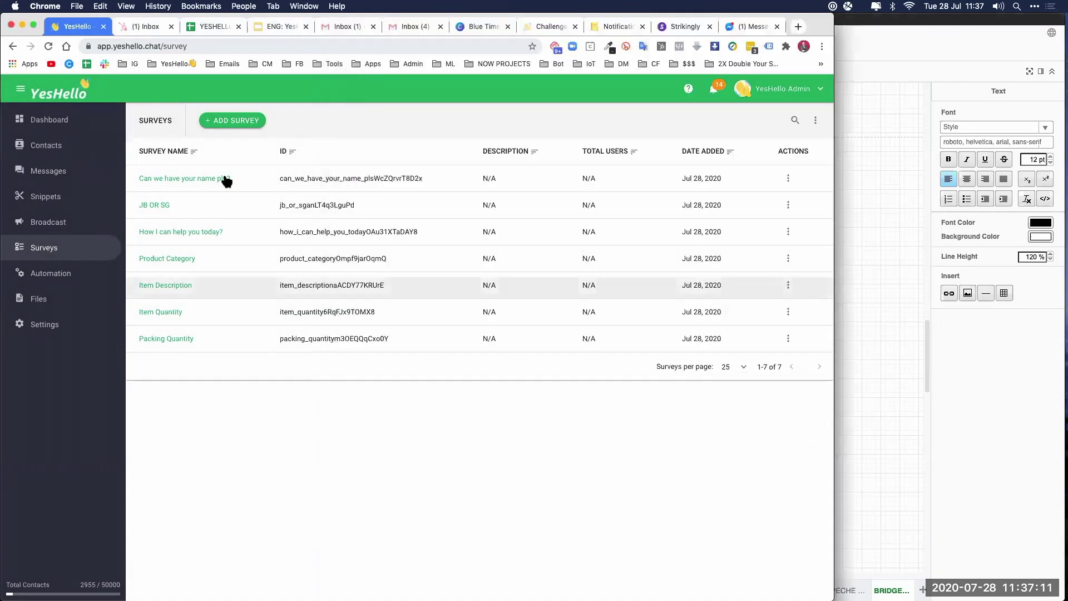
Start a new survey with Dimensions as both its name and question prompt.
{"action": "left_click", "coordinate": [223, 120]}
{"action": "left_click", "coordinate": [301, 248]}
{"action": "key", "text": "super+v"}
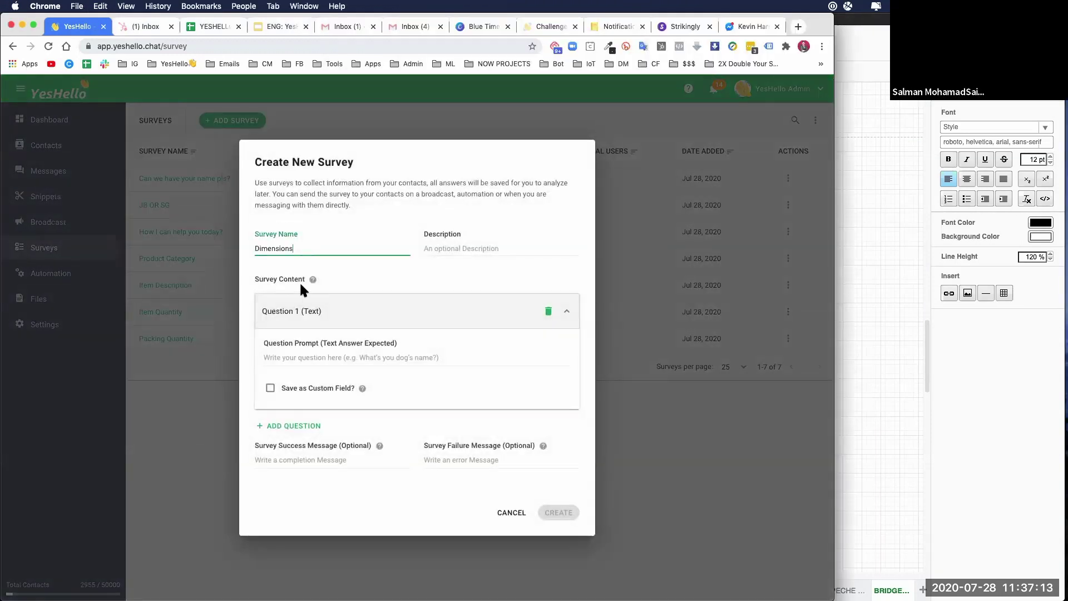
{"action": "left_click", "coordinate": [318, 359]}
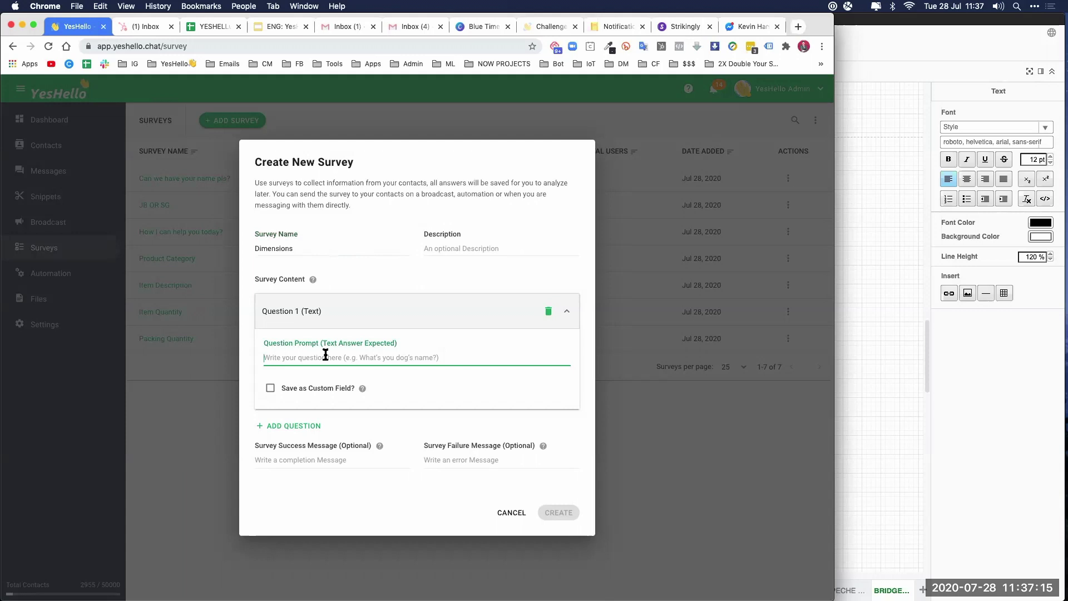
{"action": "key", "text": "super+v"}
Store answers in the Dimensions custom field and save the survey.
{"action": "left_click", "coordinate": [273, 388]}
{"action": "left_click", "coordinate": [437, 389]}
{"action": "scroll", "coordinate": [472, 512], "scroll_direction": "down", "scroll_amount": 3}
{"action": "scroll", "coordinate": [475, 517], "scroll_direction": "down", "scroll_amount": 4}
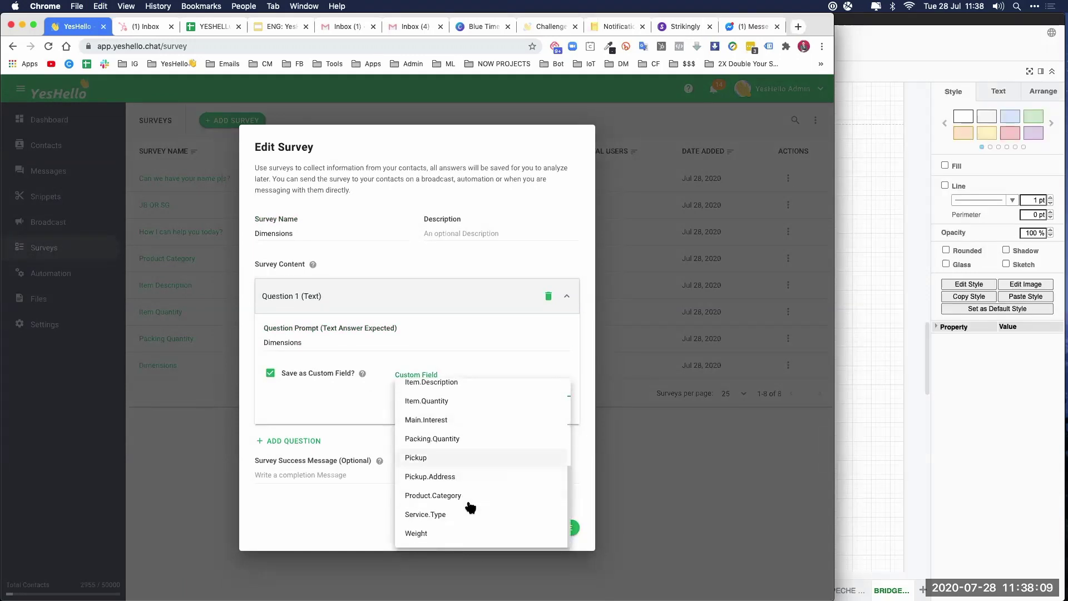
{"action": "scroll", "coordinate": [470, 504], "scroll_direction": "up", "scroll_amount": 1}
{"action": "scroll", "coordinate": [468, 501], "scroll_direction": "up", "scroll_amount": 3}
{"action": "left_click", "coordinate": [435, 398]}
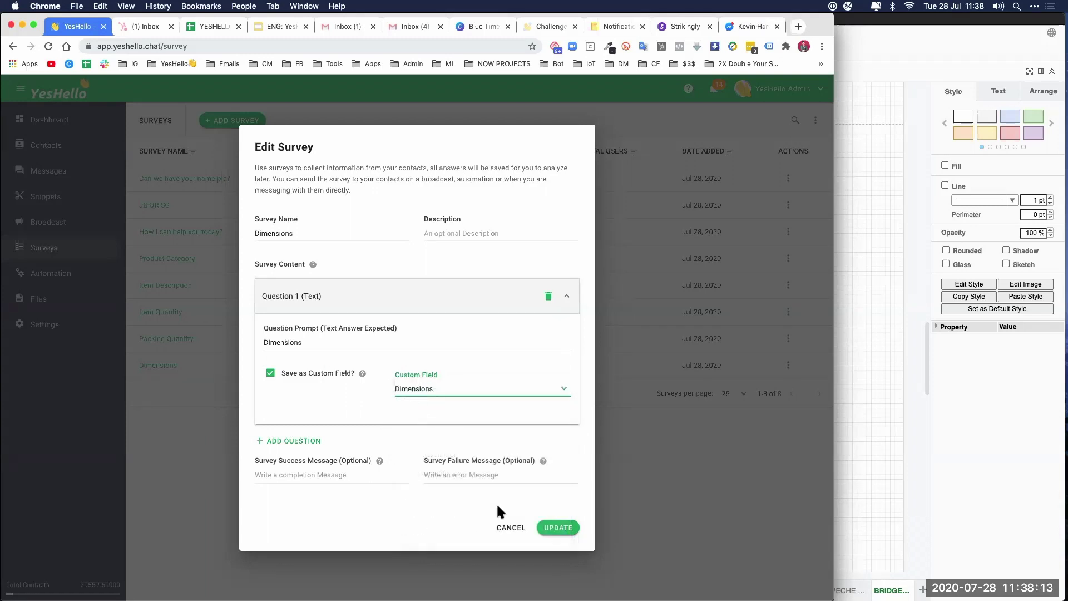
{"action": "left_click", "coordinate": [558, 528]}
{"action": "left_click", "coordinate": [866, 393]}
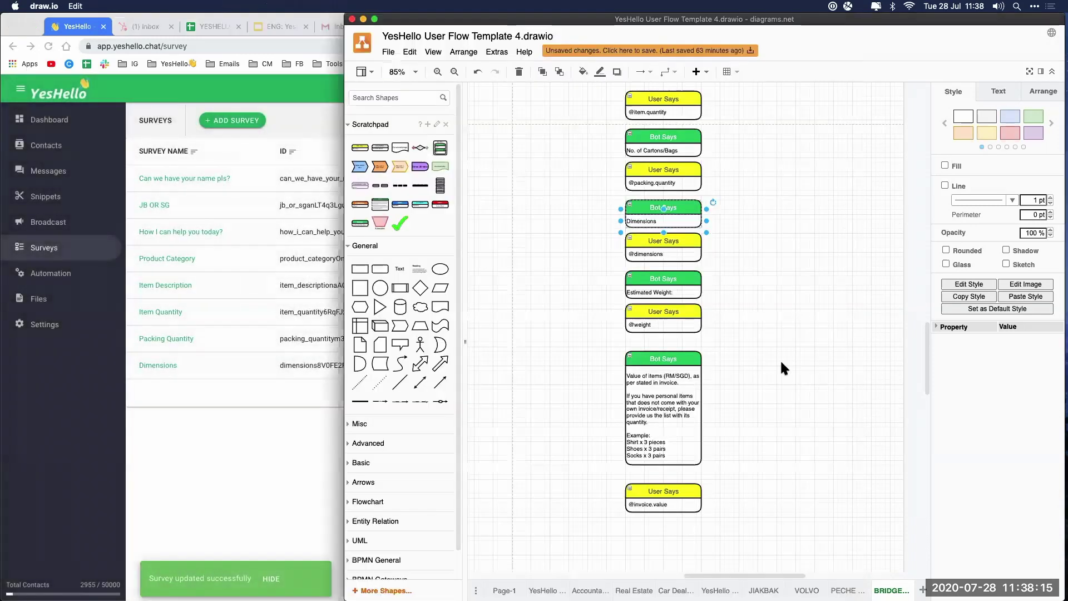
Copy the Estimated Weight step text and use it, without the colon, as a new survey's name.
{"action": "left_click", "coordinate": [657, 294]}
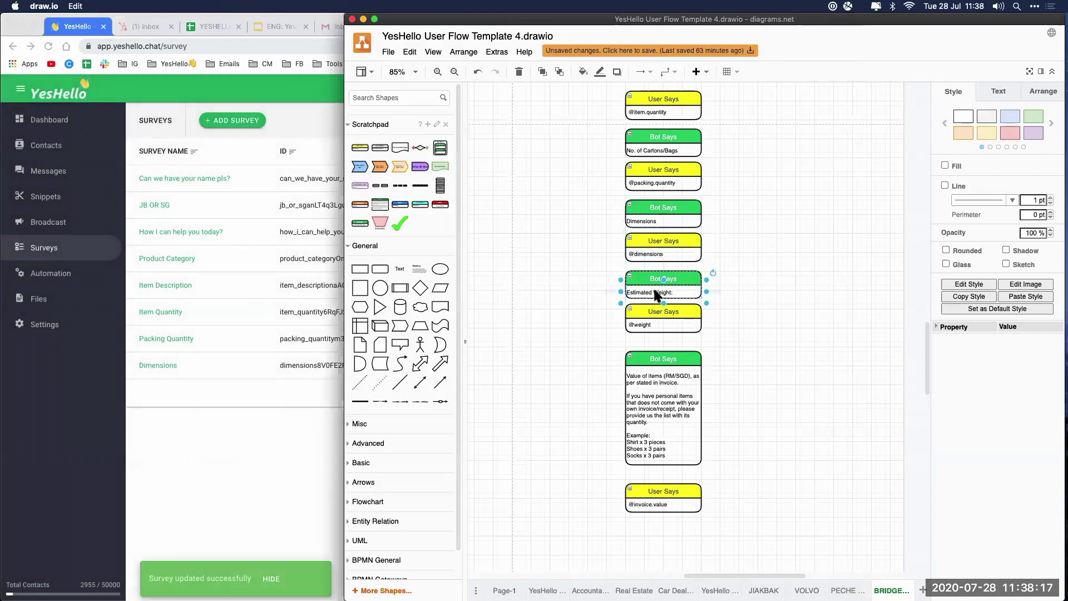
{"action": "double_click", "coordinate": [657, 293]}
{"action": "key", "text": "super+c"}
{"action": "left_click", "coordinate": [263, 441]}
{"action": "left_click", "coordinate": [231, 121]}
{"action": "left_click", "coordinate": [292, 251]}
{"action": "key", "text": "super+v"}
{"action": "key", "text": "BackSpace"}
Set the prompt to 'Estimated Weight:', save answers to the Weight field, and create the survey.
{"action": "left_click", "coordinate": [310, 357]}
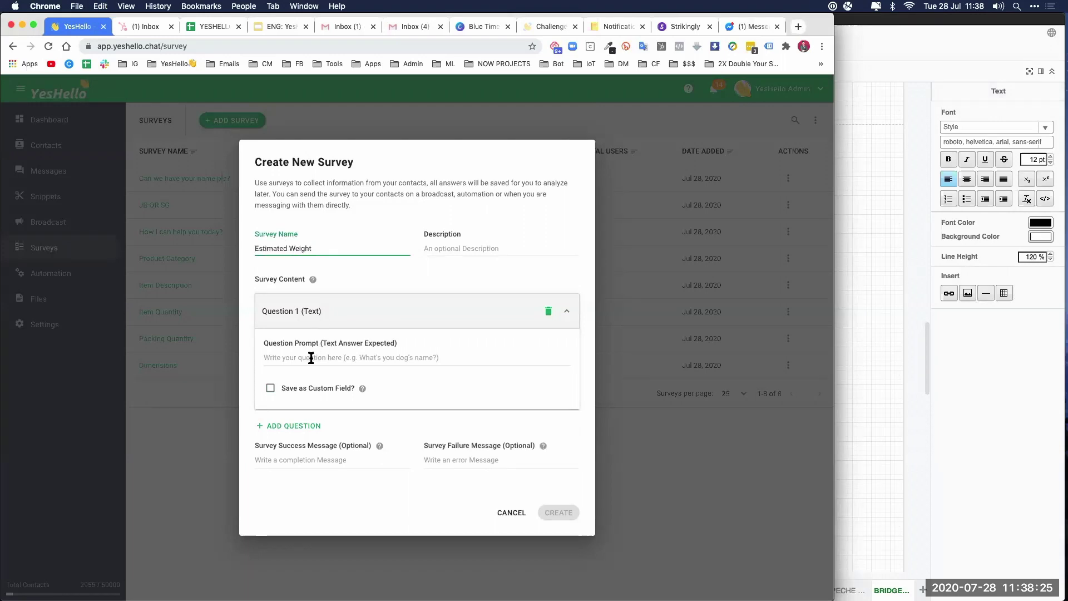
{"action": "key", "text": "super+v"}
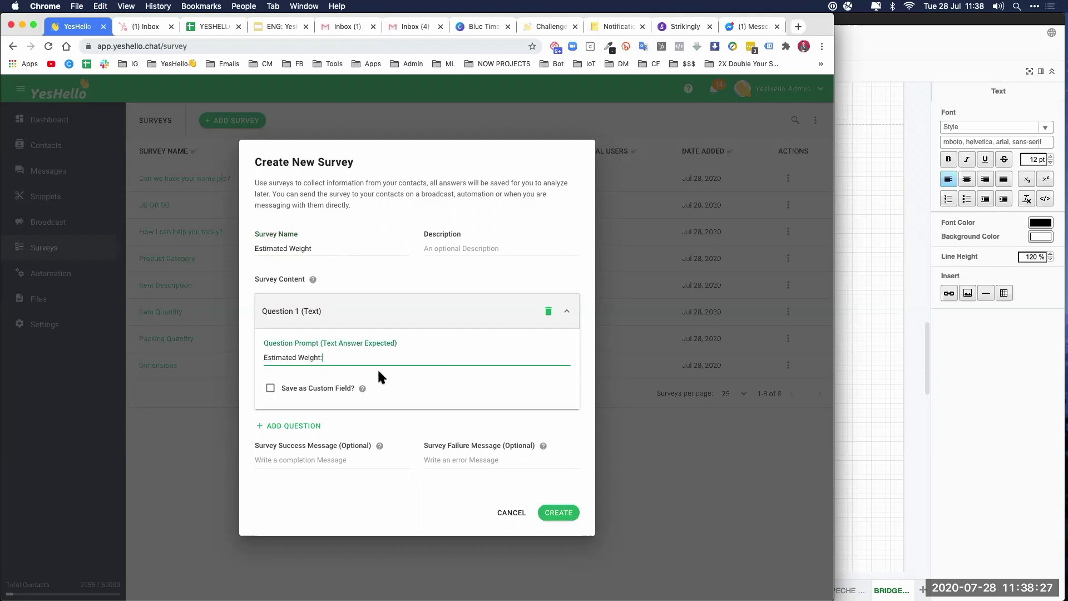
{"action": "left_click", "coordinate": [271, 387]}
{"action": "left_click", "coordinate": [412, 388]}
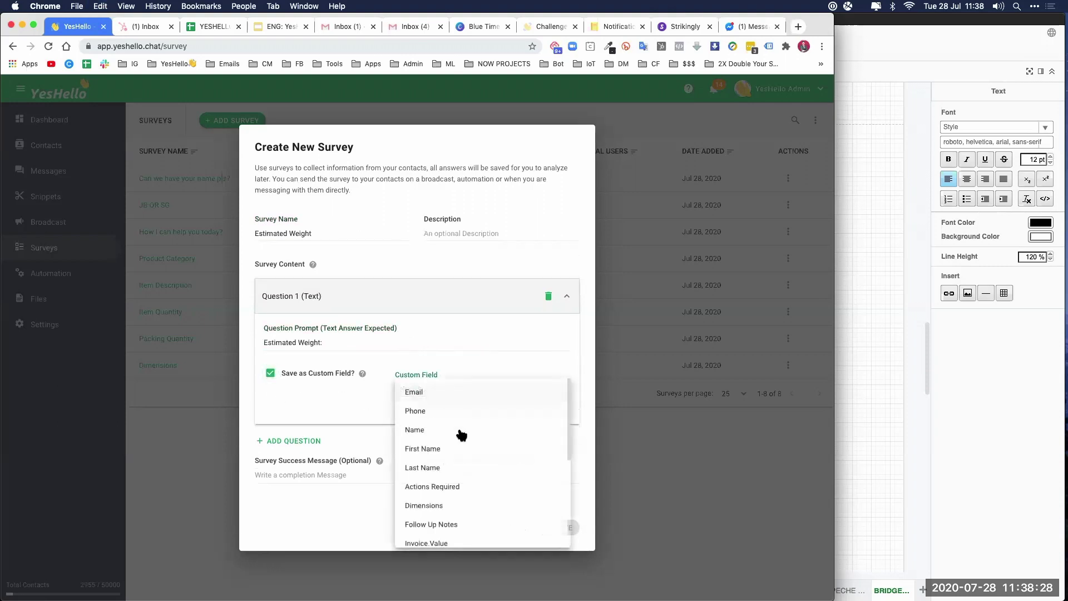
{"action": "scroll", "coordinate": [478, 461], "scroll_direction": "down", "scroll_amount": 3}
{"action": "left_click", "coordinate": [871, 448]}
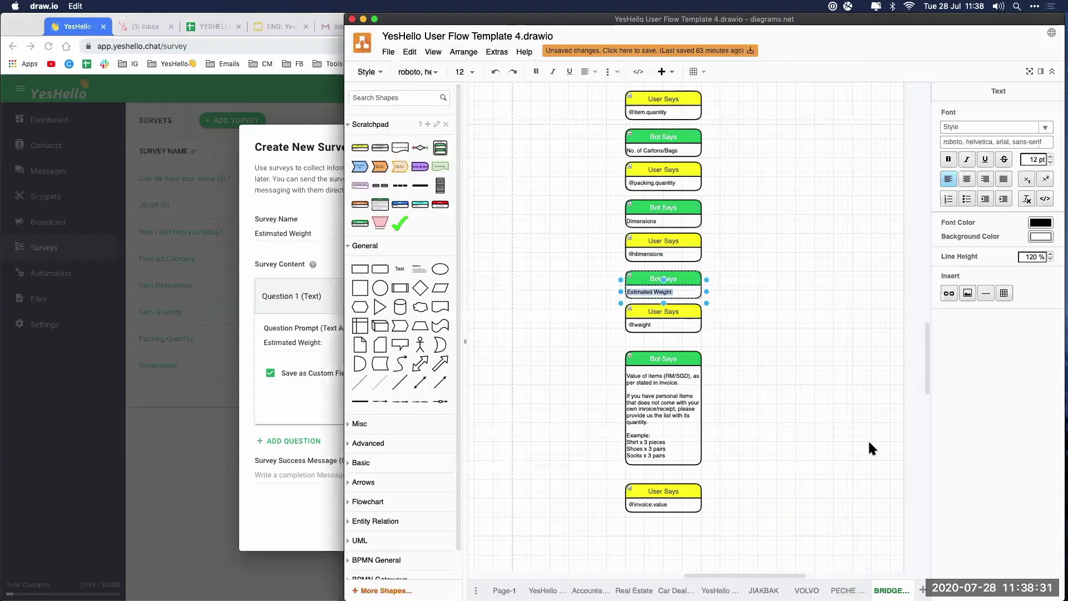
{"action": "left_click", "coordinate": [327, 502]}
{"action": "scroll", "coordinate": [445, 478], "scroll_direction": "down", "scroll_amount": 3}
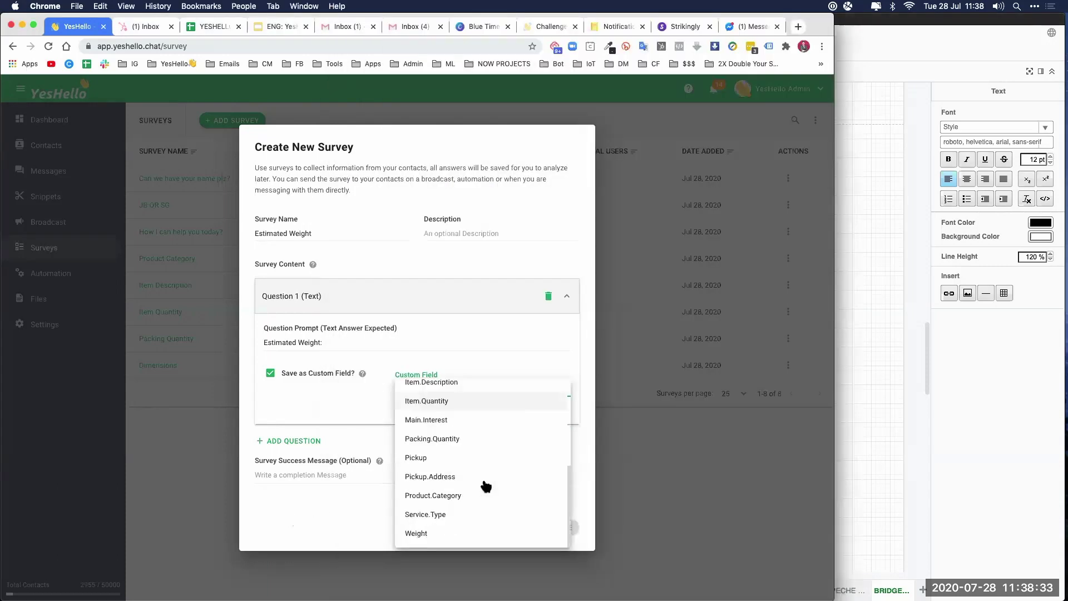
{"action": "left_click", "coordinate": [426, 532]}
{"action": "left_click", "coordinate": [560, 526]}
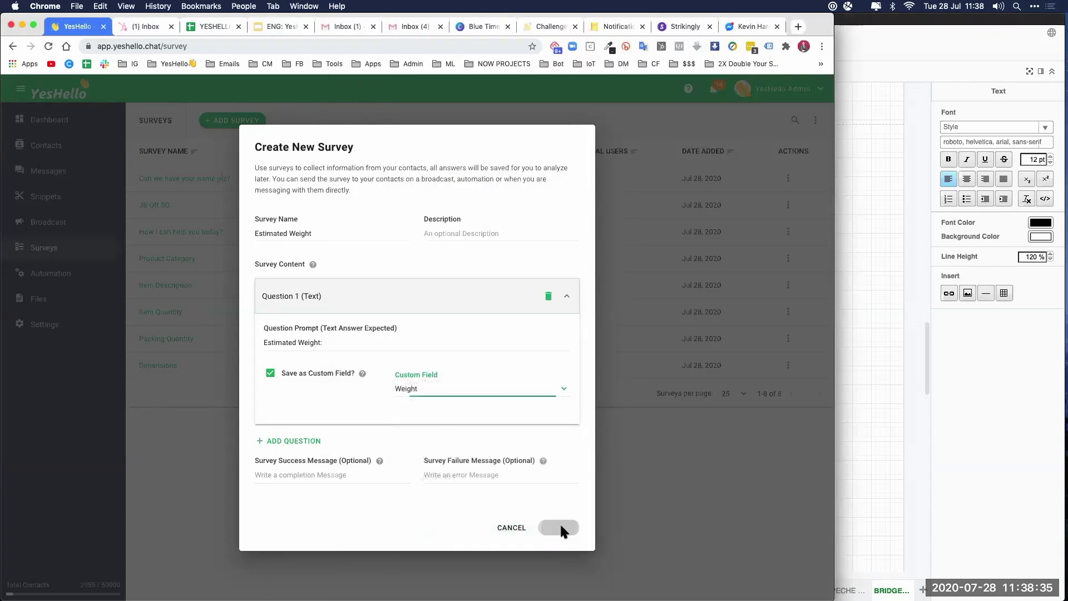
Scroll the diagram to the next step and start a new blank survey.
{"action": "left_click", "coordinate": [853, 429]}
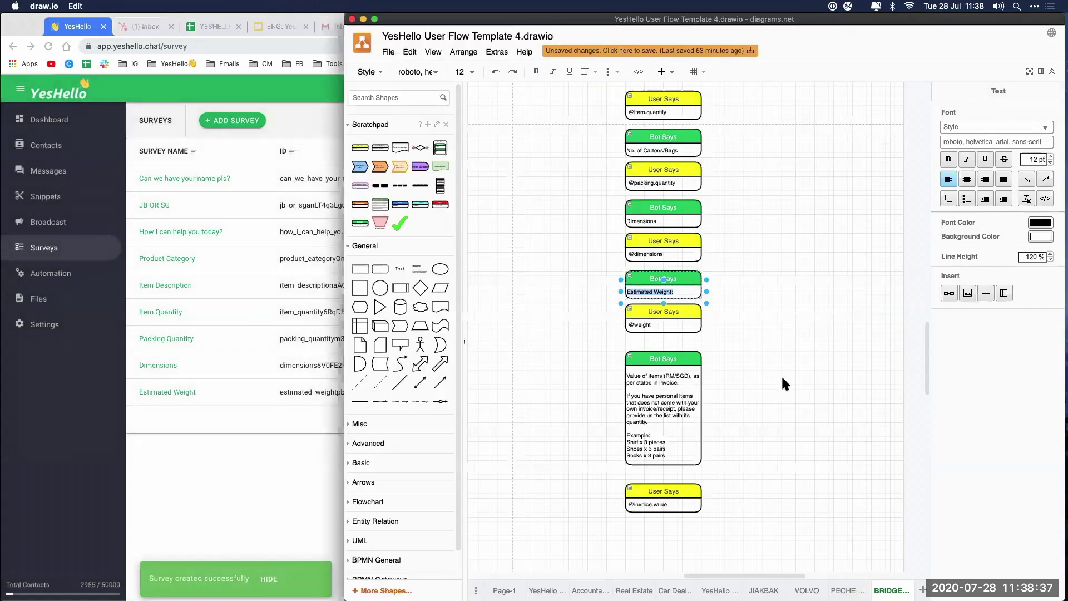
{"action": "scroll", "coordinate": [782, 375], "scroll_direction": "down", "scroll_amount": 3}
{"action": "scroll", "coordinate": [740, 267], "scroll_direction": "down", "scroll_amount": 2}
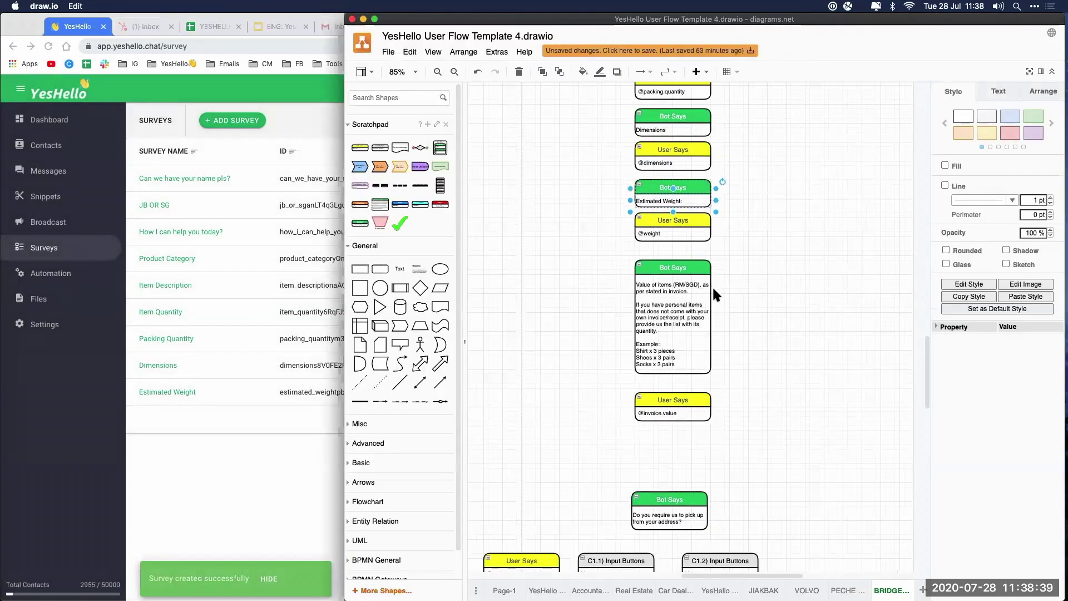
{"action": "scroll", "coordinate": [677, 281], "scroll_direction": "down", "scroll_amount": 2}
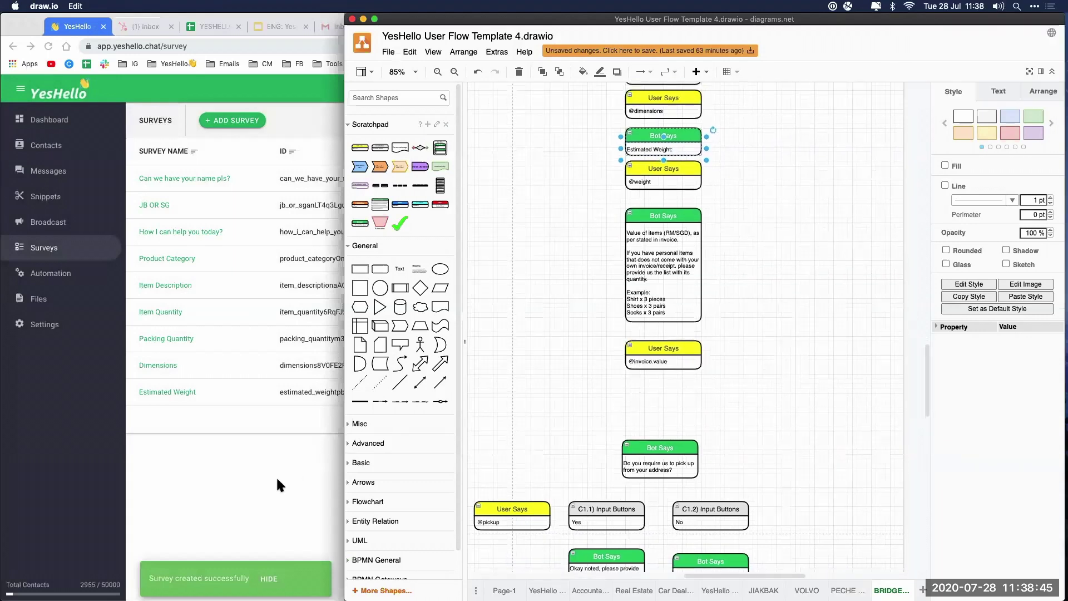
{"action": "left_click", "coordinate": [295, 253]}
{"action": "key", "text": "Return"}
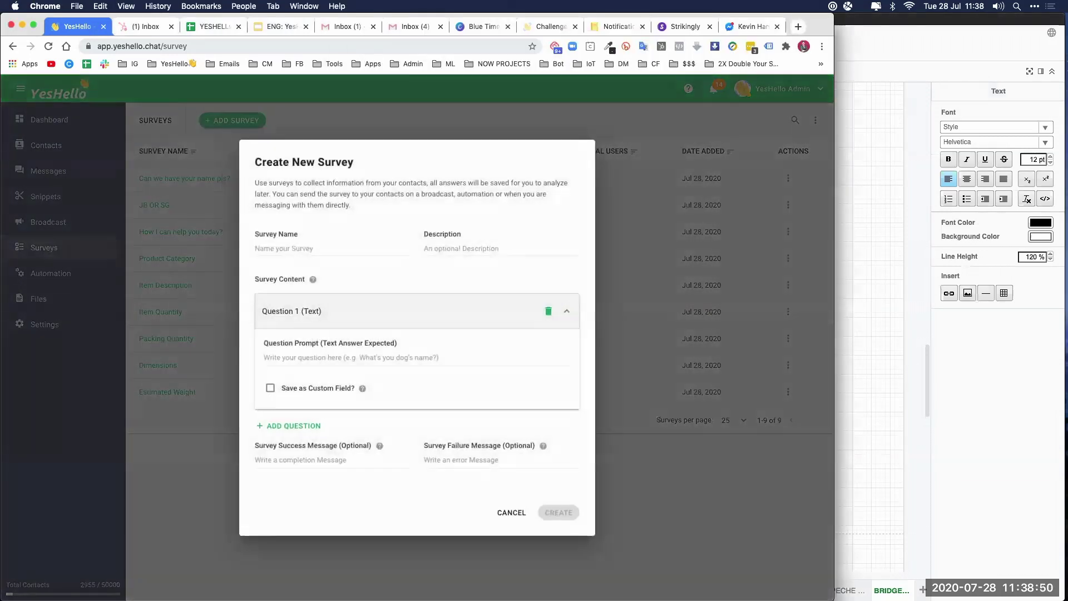
Name the survey Invoice Value and paste the multi-line invoice-value question as its prompt.
{"action": "type", "text": "Invoice Value"}
{"action": "left_click", "coordinate": [315, 343]}
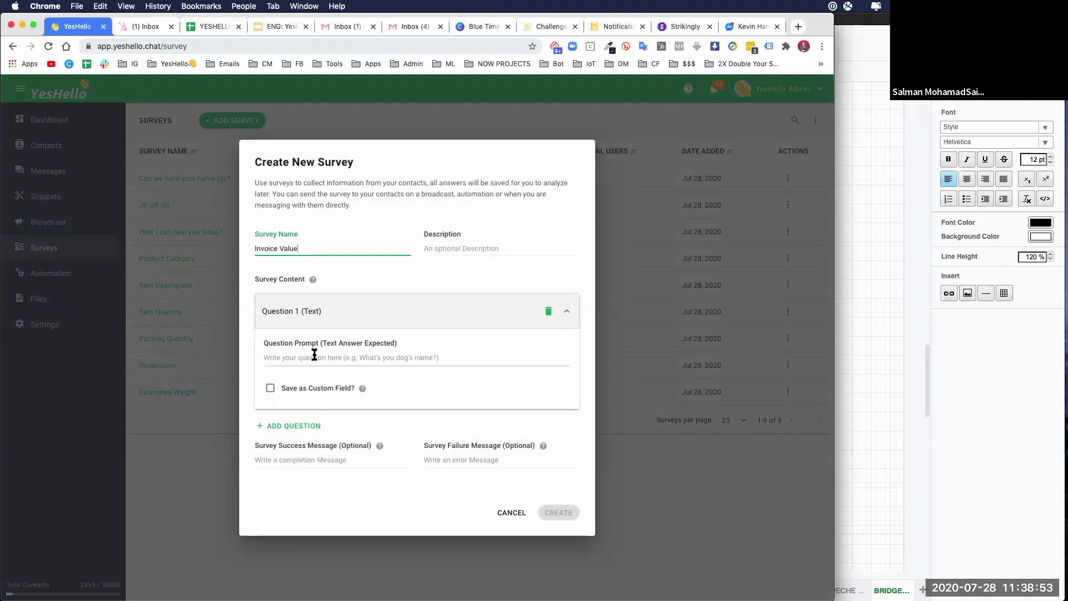
{"action": "key", "text": "super+v"}
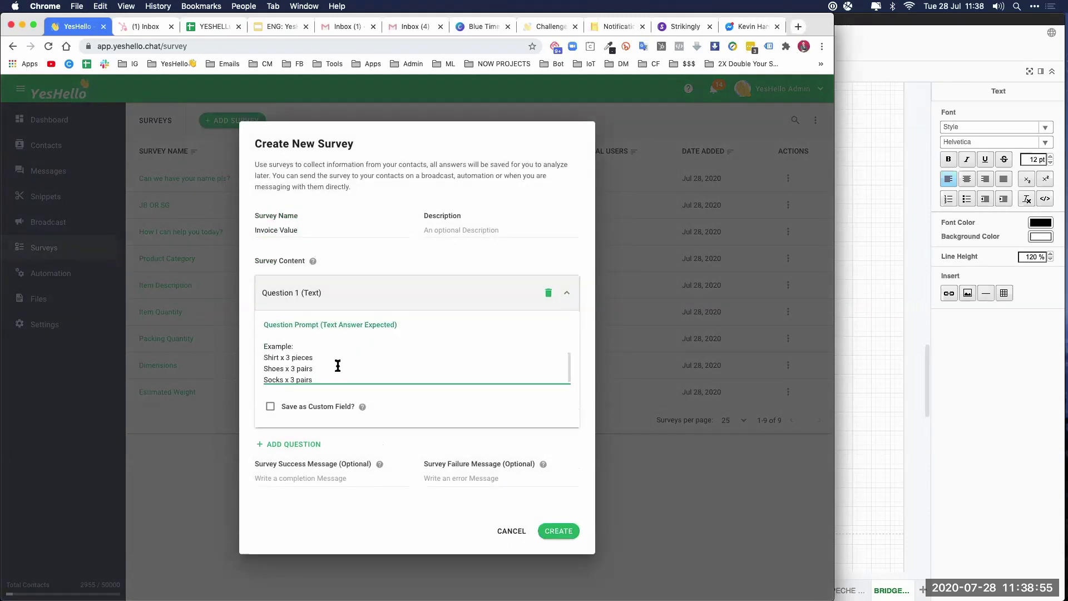
{"action": "scroll", "coordinate": [338, 366], "scroll_direction": "up", "scroll_amount": 5}
{"action": "scroll", "coordinate": [334, 357], "scroll_direction": "down", "scroll_amount": 2}
{"action": "scroll", "coordinate": [365, 357], "scroll_direction": "down", "scroll_amount": 2}
Save answers to the Invoice.Value custom field and create the survey.
{"action": "left_click", "coordinate": [271, 405]}
{"action": "left_click", "coordinate": [414, 412]}
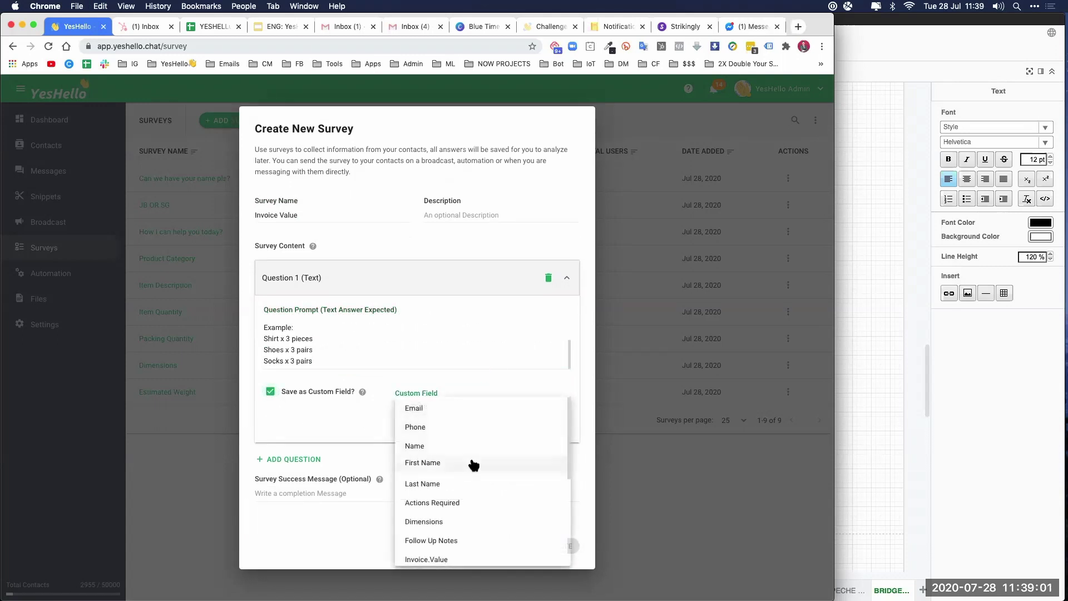
{"action": "scroll", "coordinate": [471, 473], "scroll_direction": "down", "scroll_amount": 3}
{"action": "left_click", "coordinate": [439, 498]}
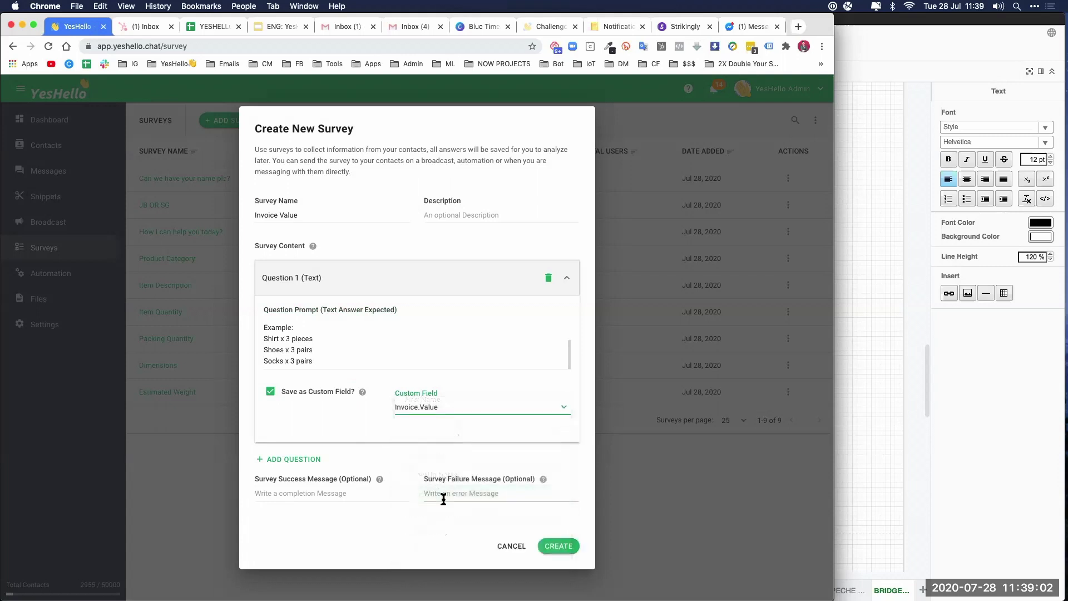
{"action": "left_click", "coordinate": [560, 546]}
Exit text editing in the flow diagram and scroll down to the next Bot Says step.
{"action": "key", "text": "super+Tab"}
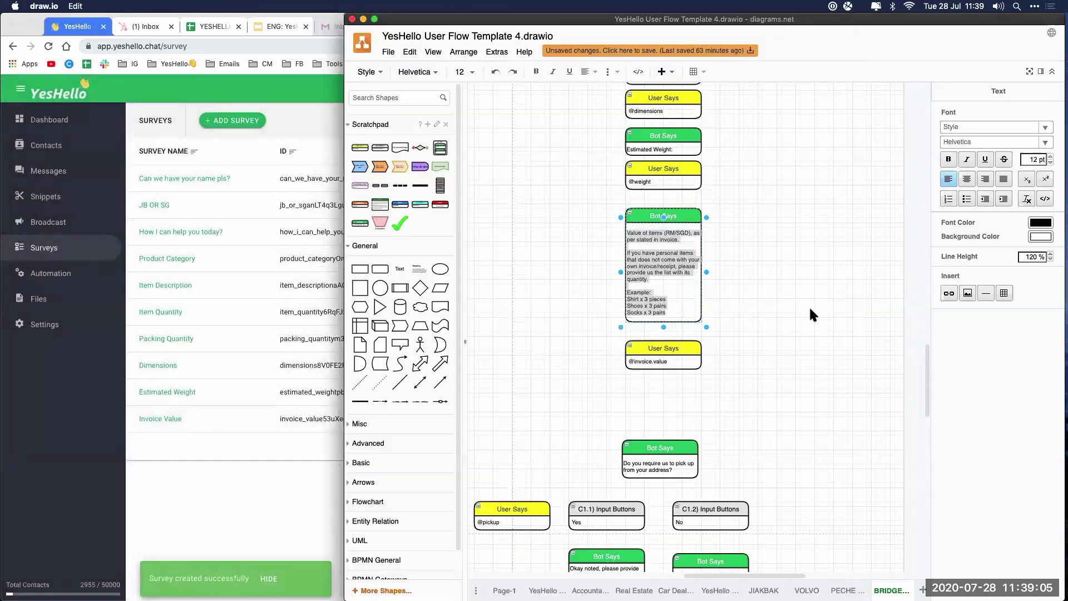
{"action": "key", "text": "Escape"}
{"action": "scroll", "coordinate": [833, 191], "scroll_direction": "down", "scroll_amount": 2}
{"action": "scroll", "coordinate": [789, 185], "scroll_direction": "down", "scroll_amount": 1}
{"action": "scroll", "coordinate": [685, 162], "scroll_direction": "down", "scroll_amount": 1}
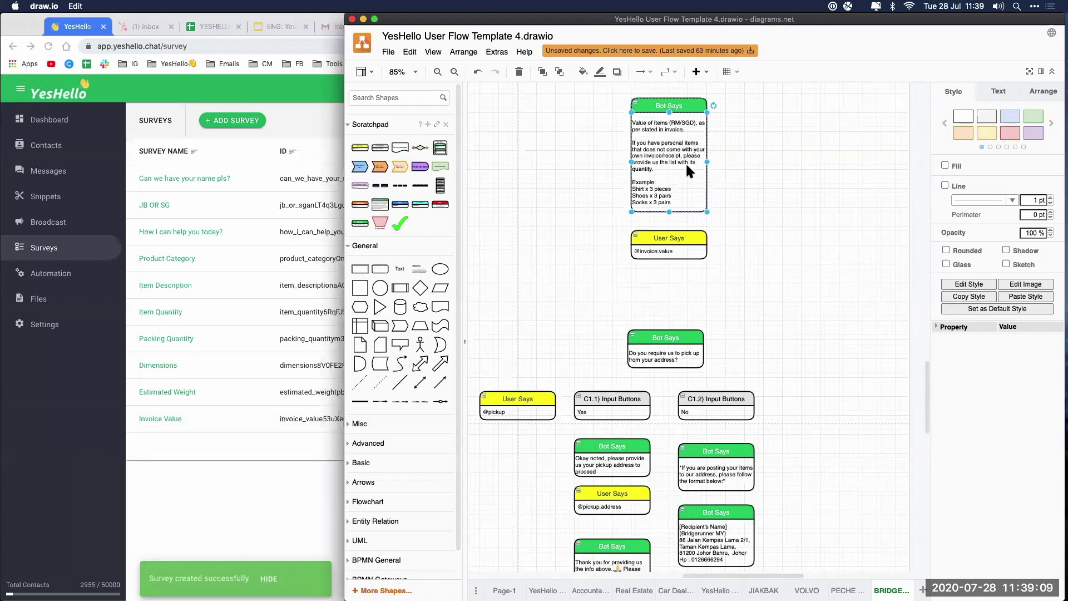
{"action": "scroll", "coordinate": [686, 162], "scroll_direction": "down", "scroll_amount": 4}
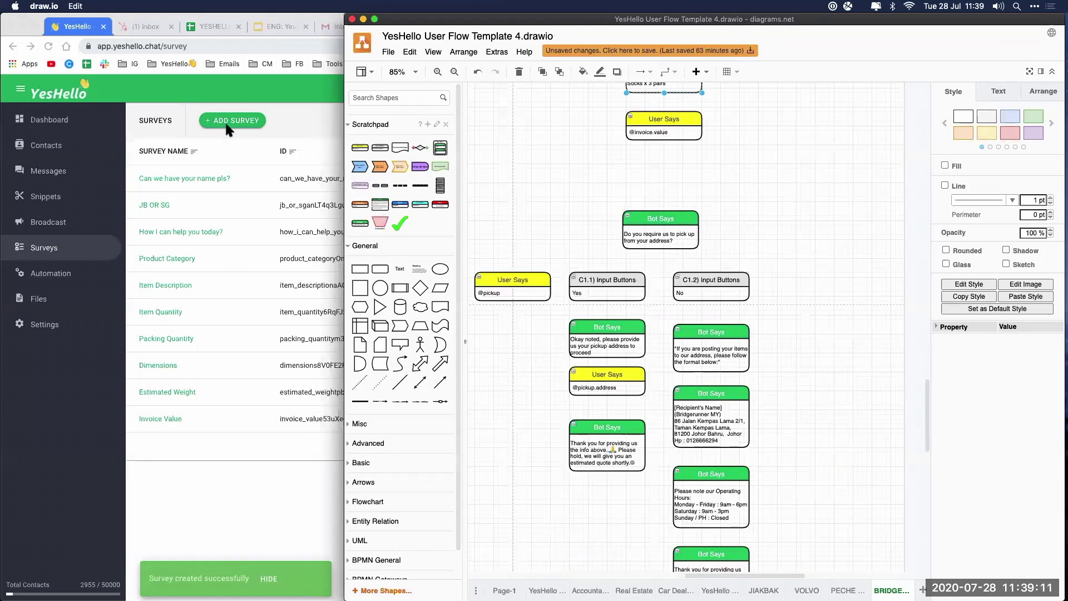
Name the new survey Pickup and paste the pickup question into its text prompt.
{"action": "left_click", "coordinate": [295, 242]}
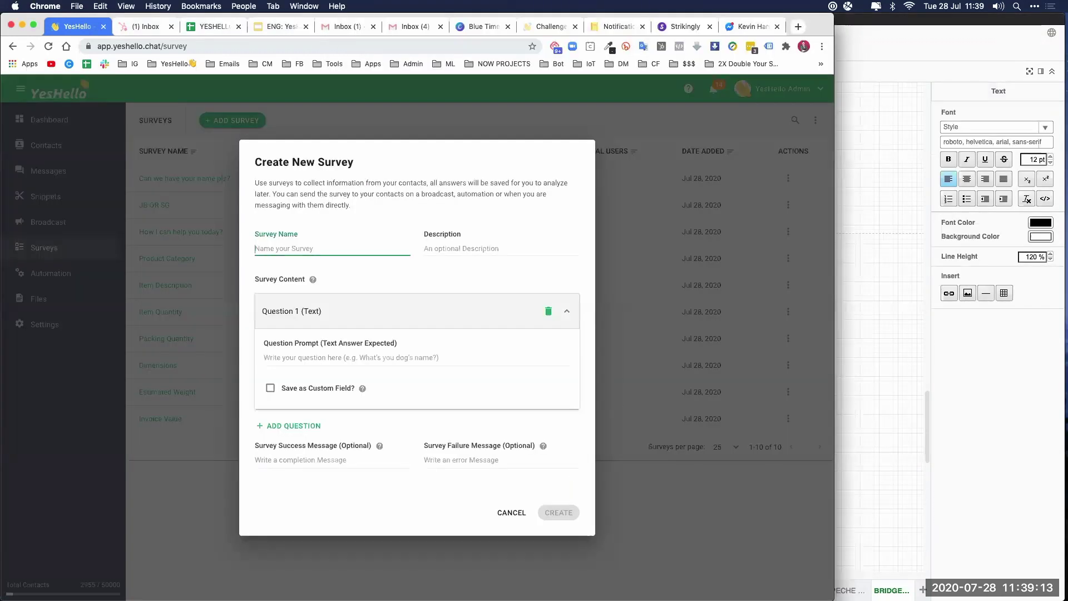
{"action": "type", "text": "Pickup"}
{"action": "left_click", "coordinate": [302, 357]}
{"action": "type", "text": "Do you require us to pick up from your address?"}
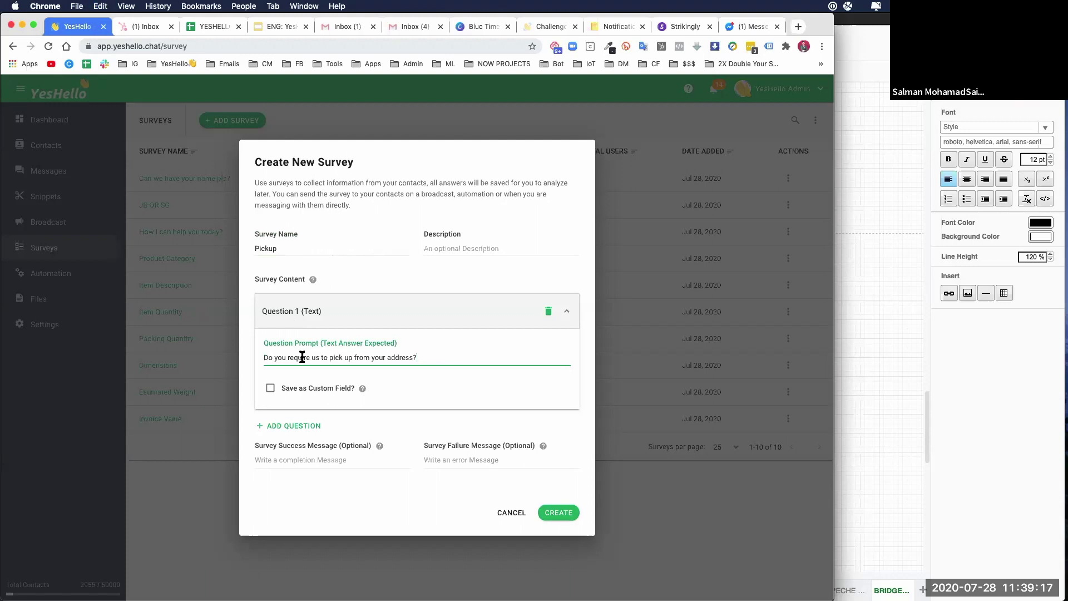
{"action": "left_click", "coordinate": [270, 388]}
{"action": "left_click", "coordinate": [473, 392]}
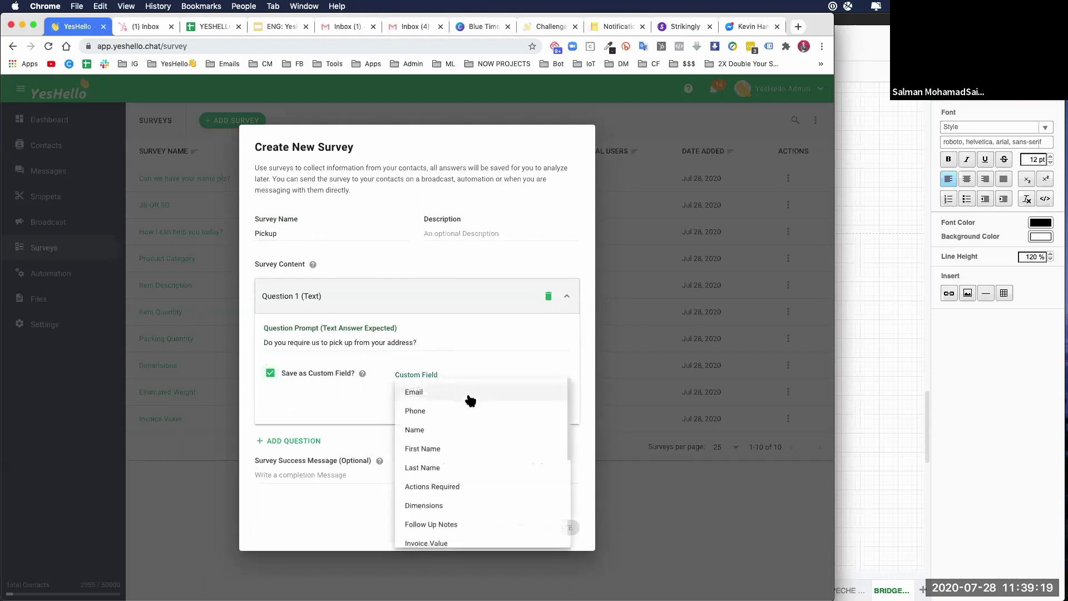
{"action": "scroll", "coordinate": [459, 456], "scroll_direction": "down", "scroll_amount": 4}
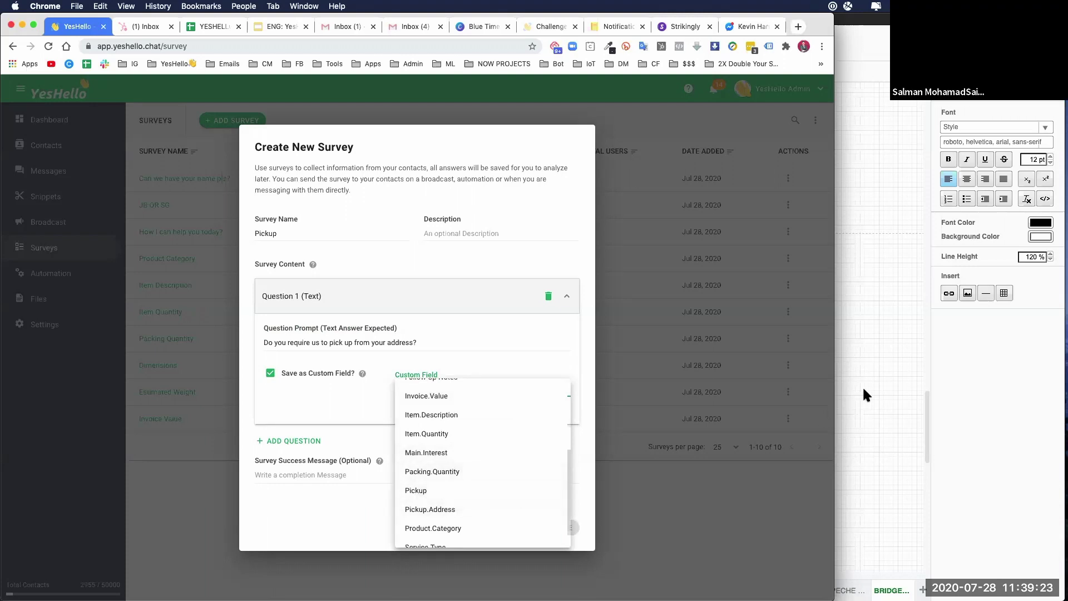
{"action": "key", "text": "super+Tab"}
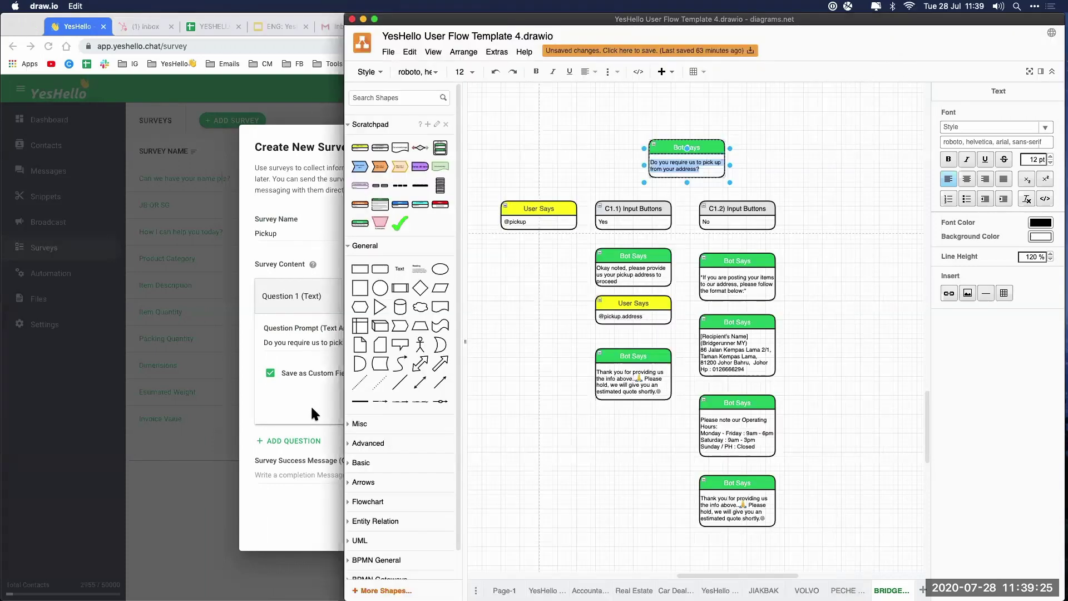
{"action": "key", "text": "super+Tab"}
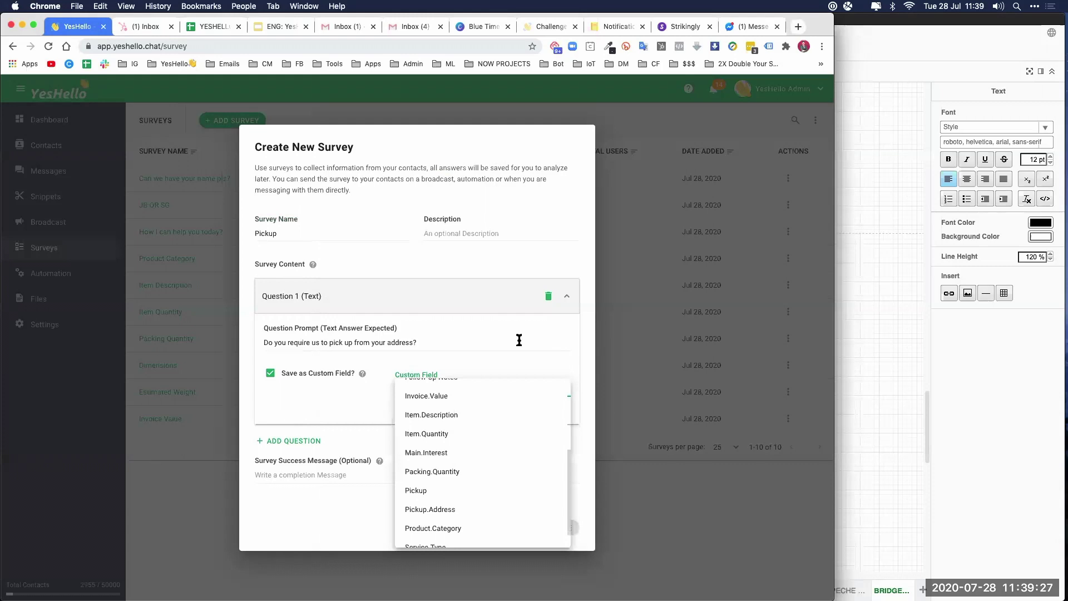
Replace the text question with a multiple-choice question 'Do you require us to pick up from your address?'.
{"action": "left_click", "coordinate": [548, 297]}
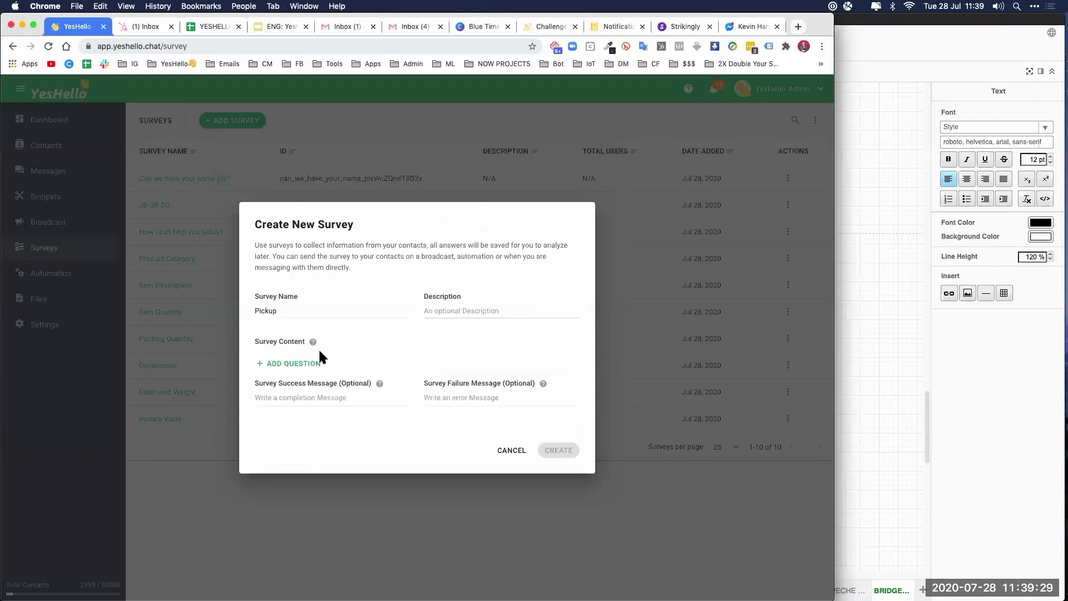
{"action": "left_click", "coordinate": [277, 363]}
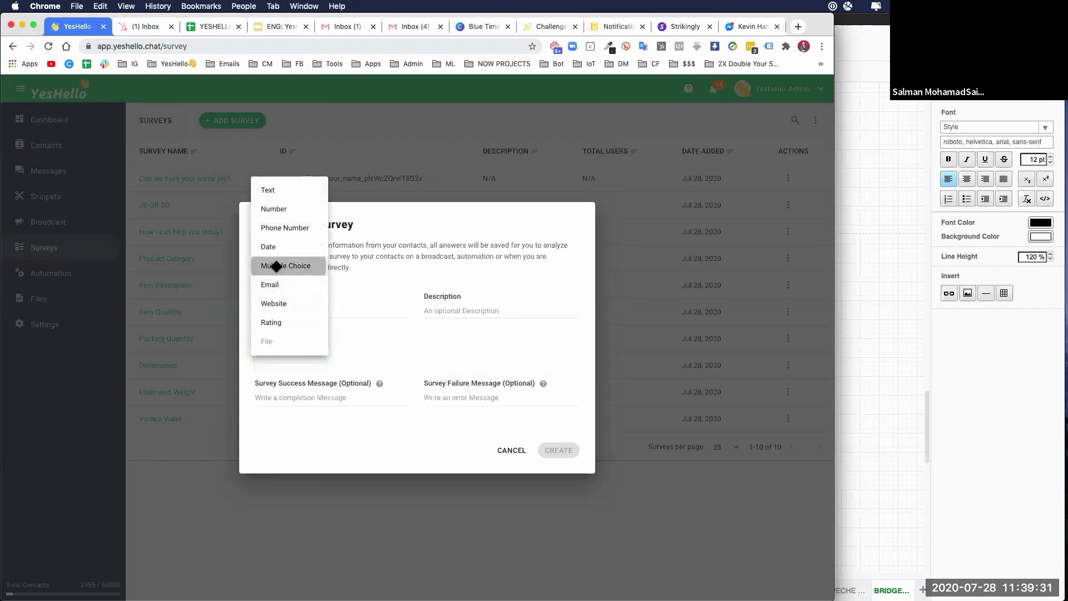
{"action": "left_click", "coordinate": [277, 266]}
{"action": "left_click", "coordinate": [297, 326]}
{"action": "type", "text": "Do you require us to pick up from your address?"}
Add 'Yes, pickup' as an answer option.
{"action": "left_click", "coordinate": [292, 357]}
{"action": "type", "text": "Y"}
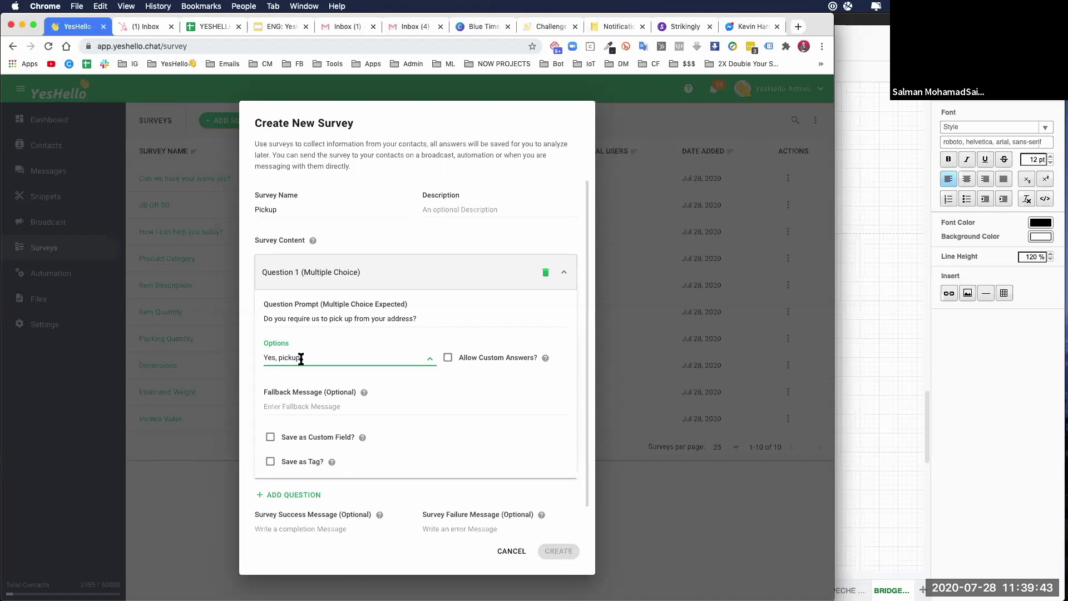
{"action": "left_click_drag", "start_coordinate": [299, 359], "coordinate": [261, 356]}
{"action": "key", "text": "Return"}
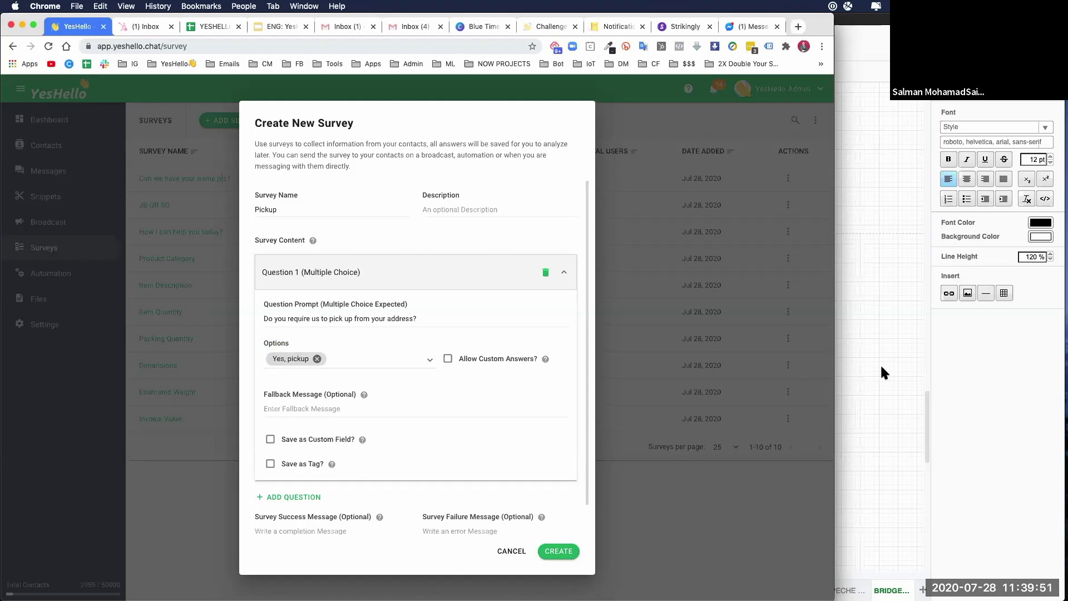
{"action": "key", "text": "super+Tab"}
Relabel the C1.1 and C1.2 Input Buttons to 'Yes, pickup' and 'No pickup' and copy the label.
{"action": "left_click", "coordinate": [624, 222]}
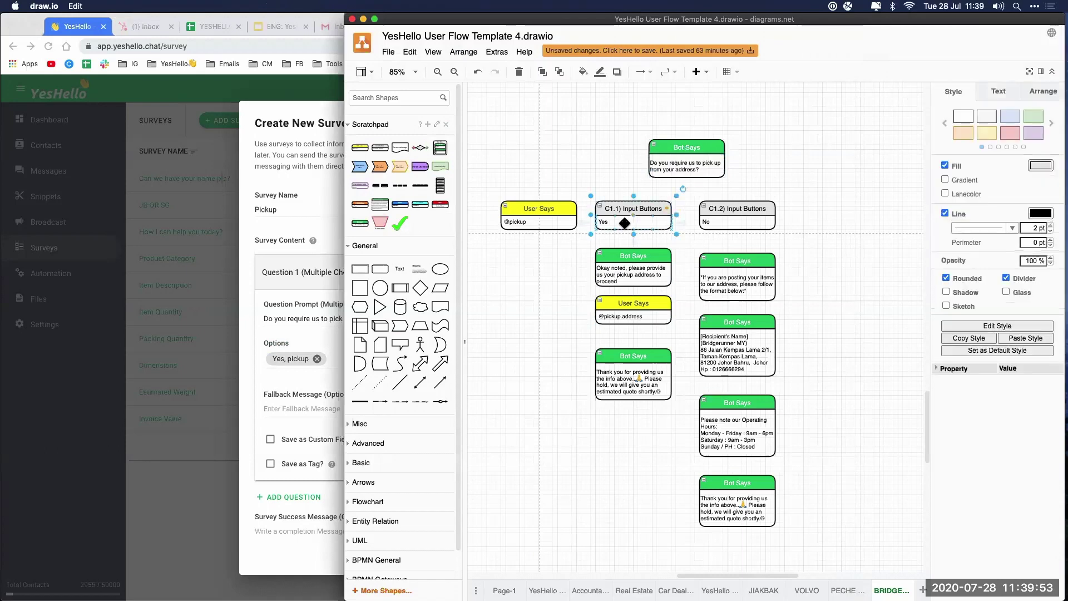
{"action": "double_click", "coordinate": [609, 223]}
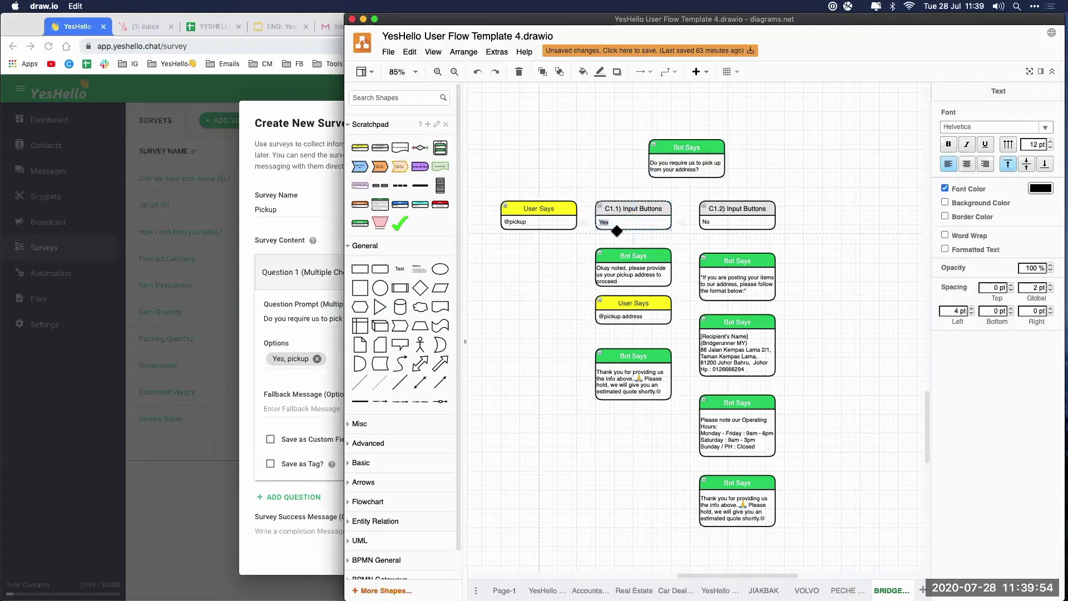
{"action": "key", "text": "Right"}
{"action": "type", "text": ", pickup"}
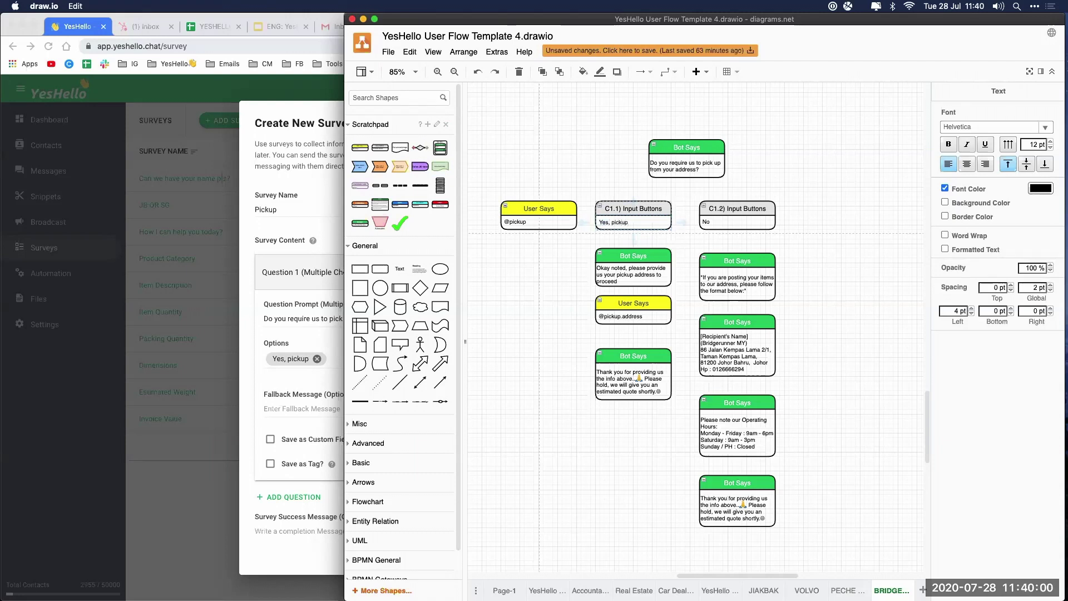
{"action": "left_click", "coordinate": [713, 224]}
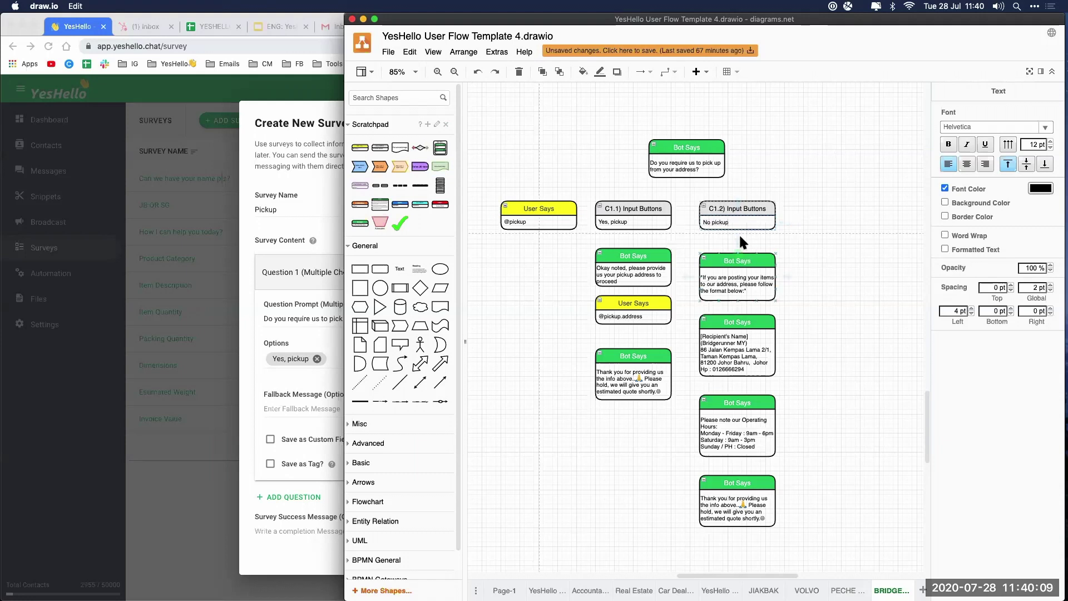
{"action": "key", "text": "super+a"}
{"action": "key", "text": "super+c"}
Paste 'No pickup' as the Pickup survey's second option.
{"action": "left_click", "coordinate": [333, 359]}
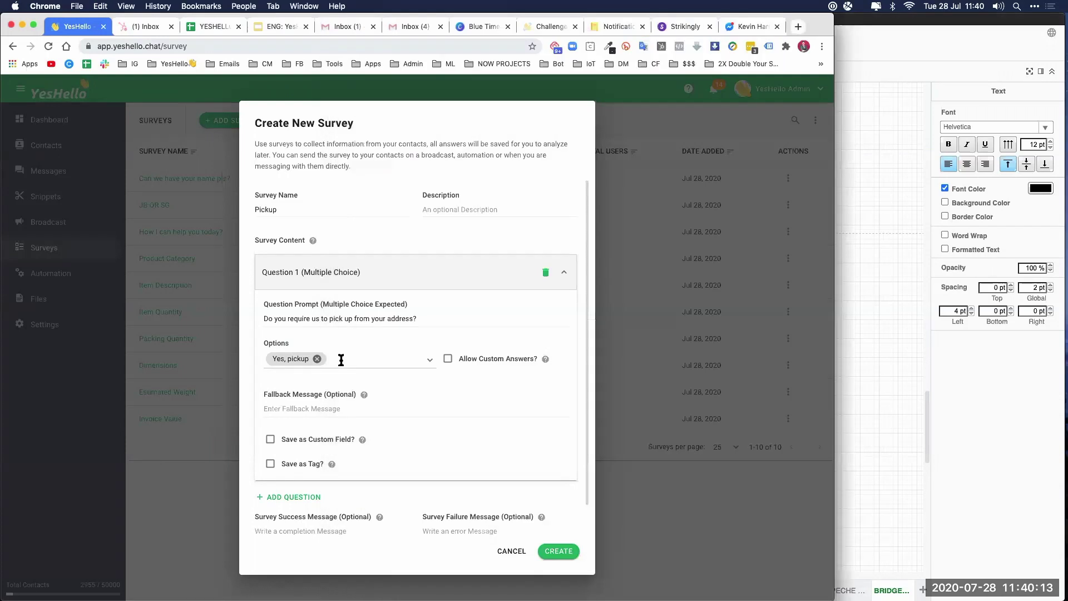
{"action": "key", "text": "super+v"}
{"action": "key", "text": "Return"}
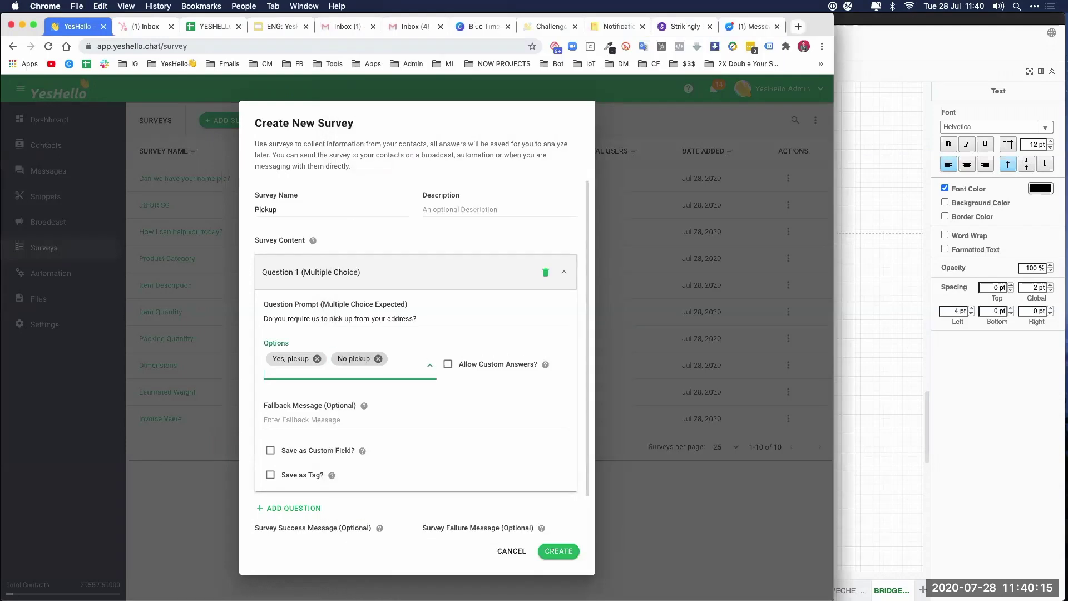
Save the Pickup survey's answer to the Pickup custom field and as a tag.
{"action": "scroll", "coordinate": [445, 382], "scroll_direction": "down", "scroll_amount": 2}
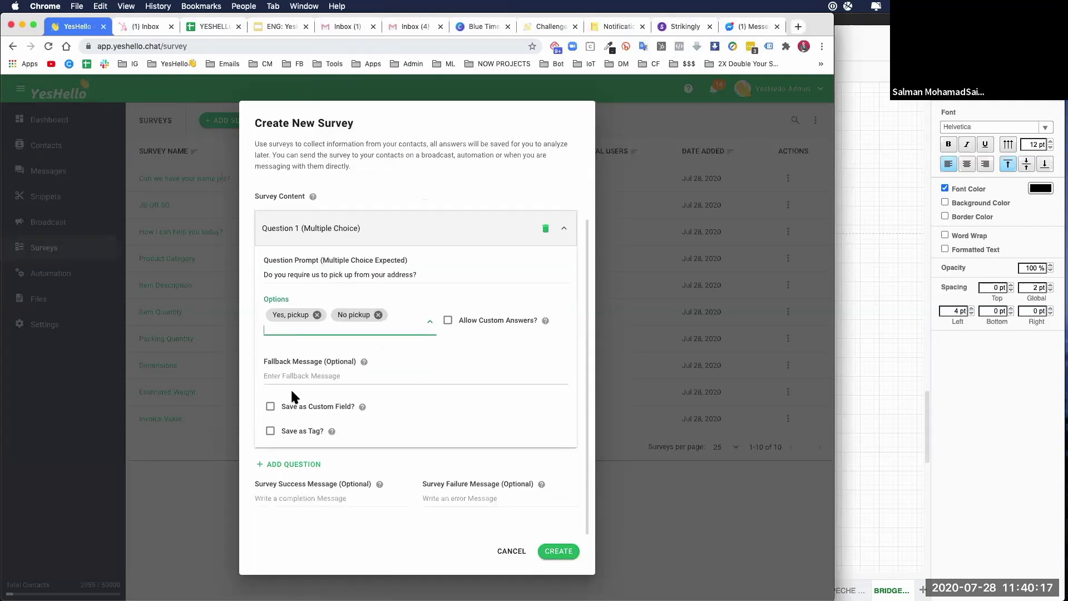
{"action": "left_click", "coordinate": [270, 406]}
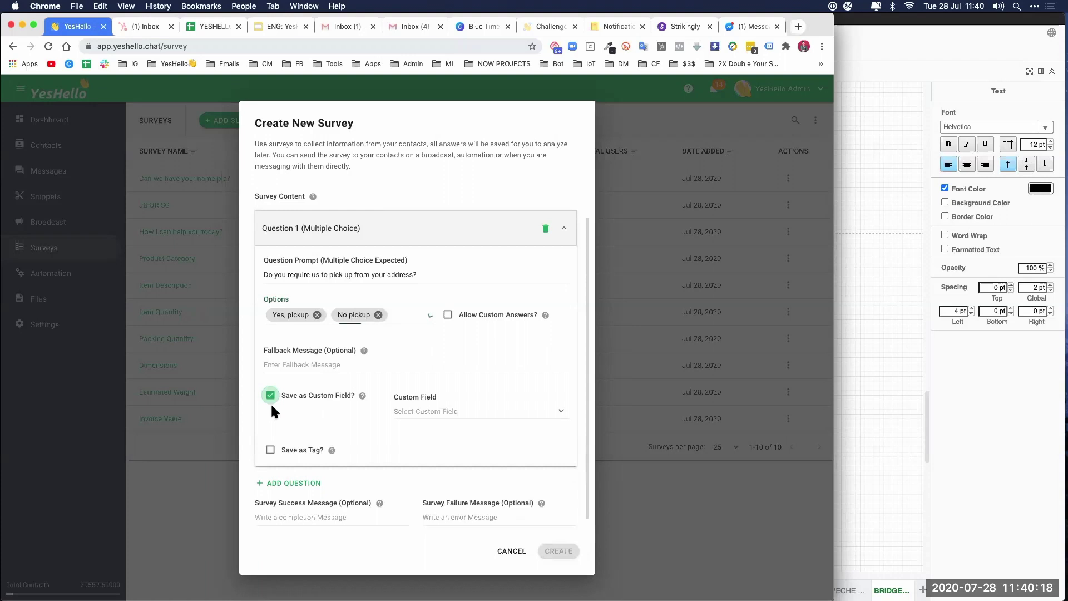
{"action": "left_click", "coordinate": [419, 419]}
{"action": "left_click", "coordinate": [864, 365]}
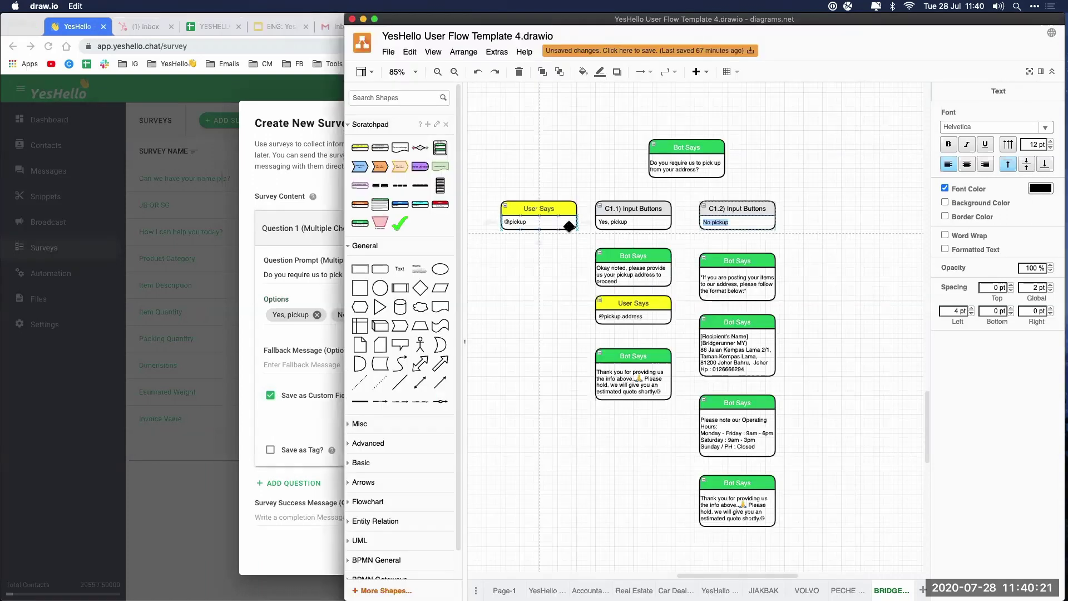
{"action": "left_click", "coordinate": [304, 432]}
{"action": "scroll", "coordinate": [476, 534], "scroll_direction": "down", "scroll_amount": 4}
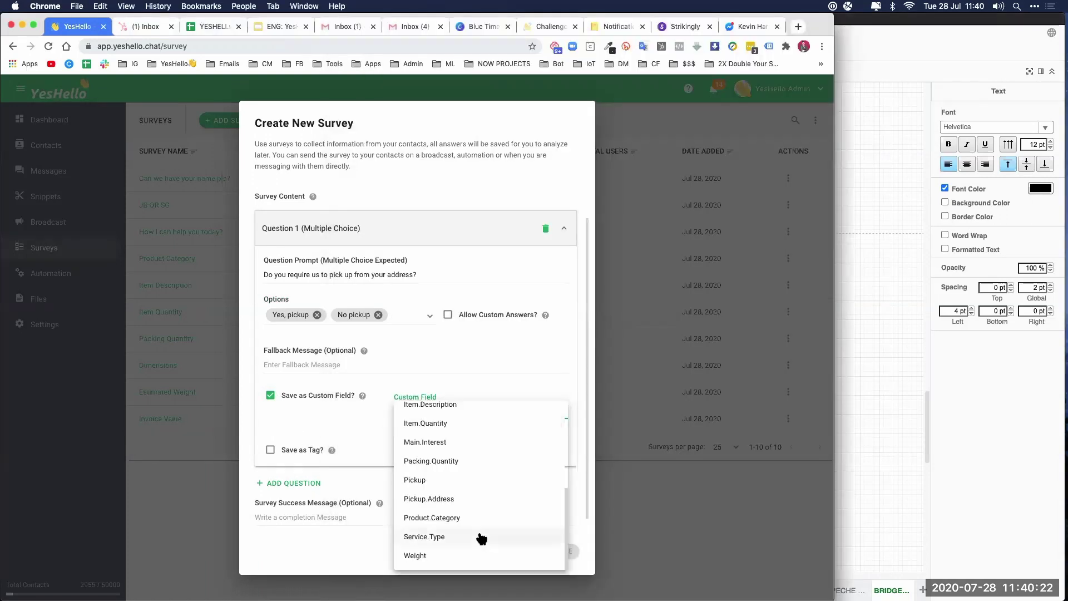
{"action": "left_click", "coordinate": [412, 479]}
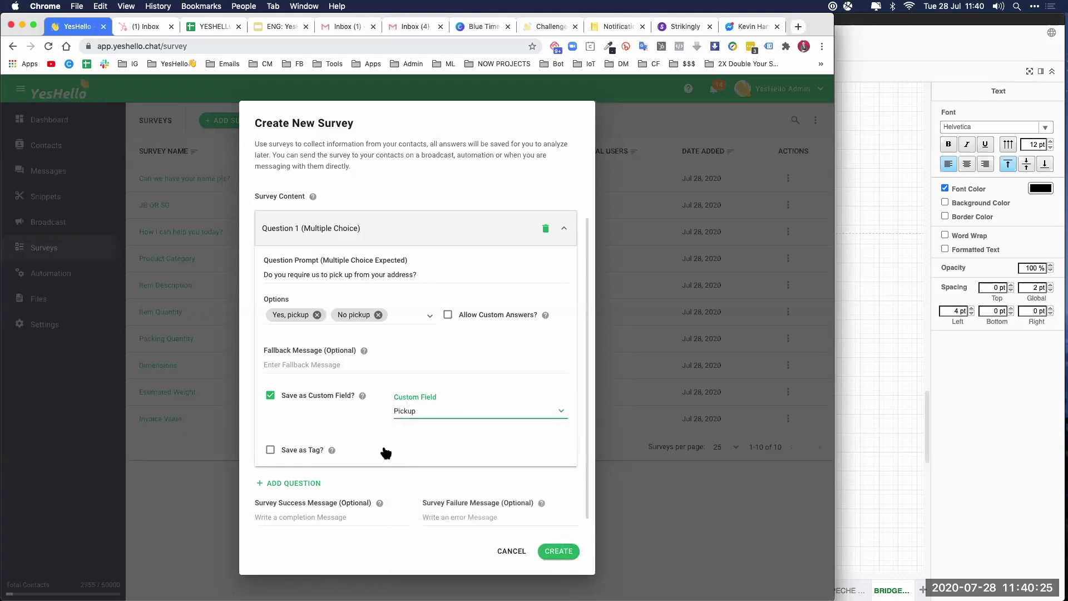
{"action": "left_click", "coordinate": [271, 450]}
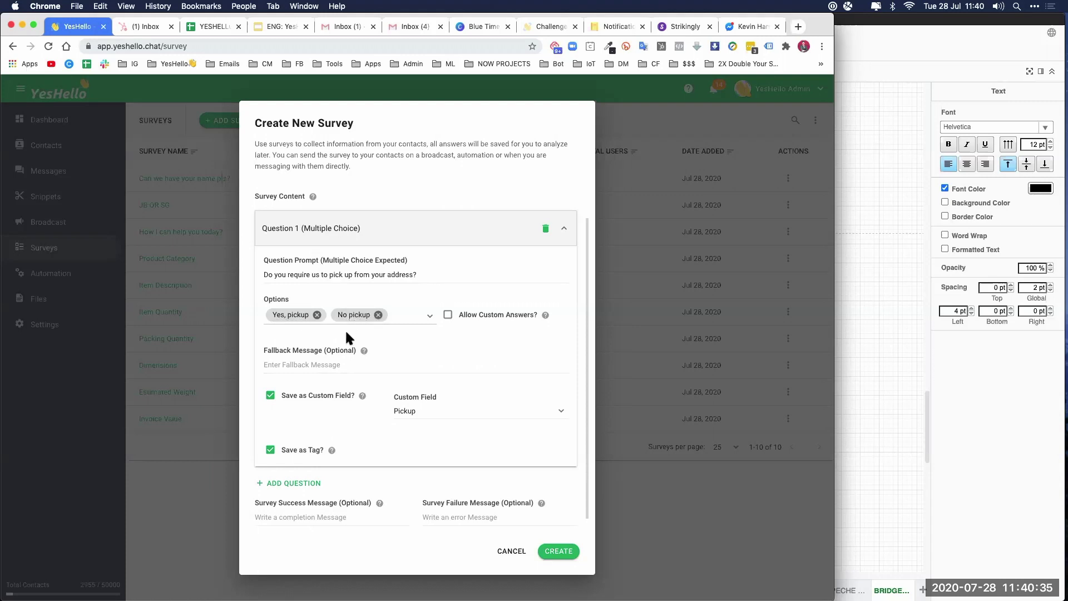
{"action": "scroll", "coordinate": [389, 451], "scroll_direction": "down", "scroll_amount": 1}
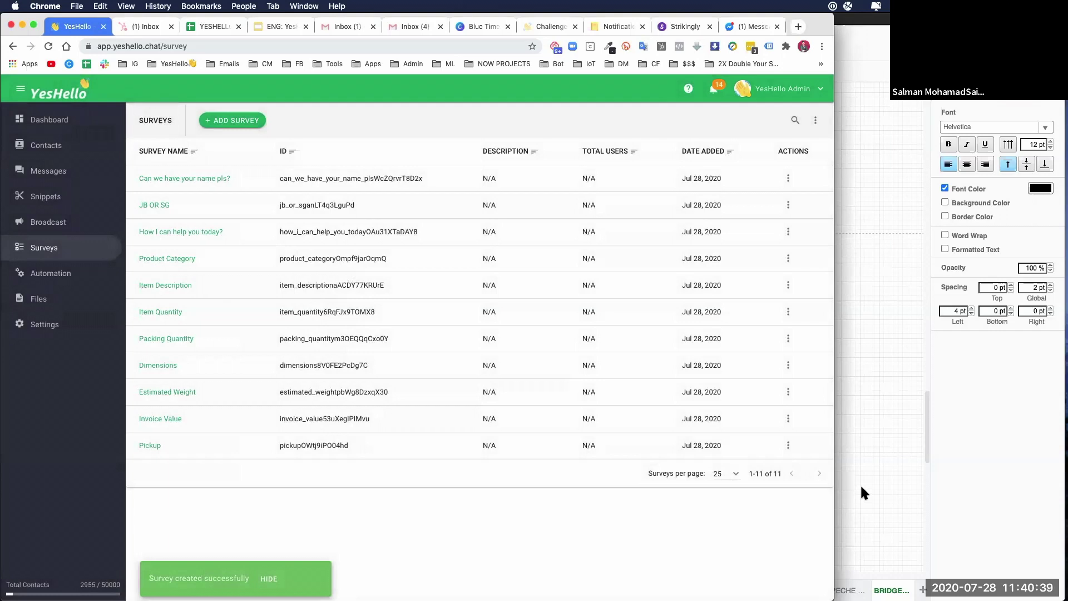
{"action": "left_click", "coordinate": [860, 409]}
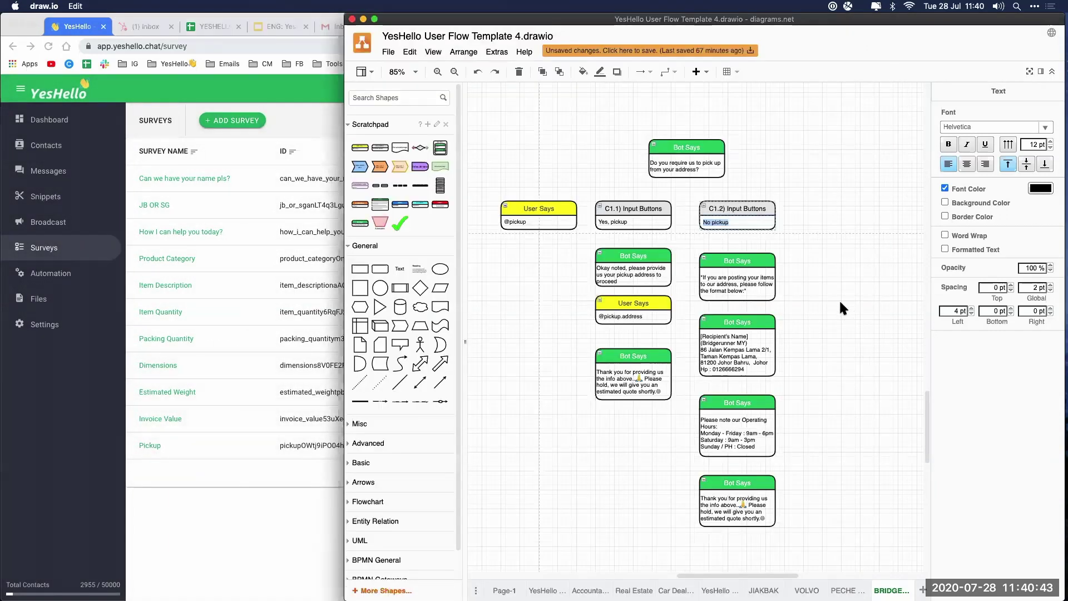
Copy the pickup address prompt from draw.io and start a new survey named 'Pickup Address'.
{"action": "left_click", "coordinate": [839, 296]}
{"action": "scroll", "coordinate": [801, 234], "scroll_direction": "down", "scroll_amount": 2}
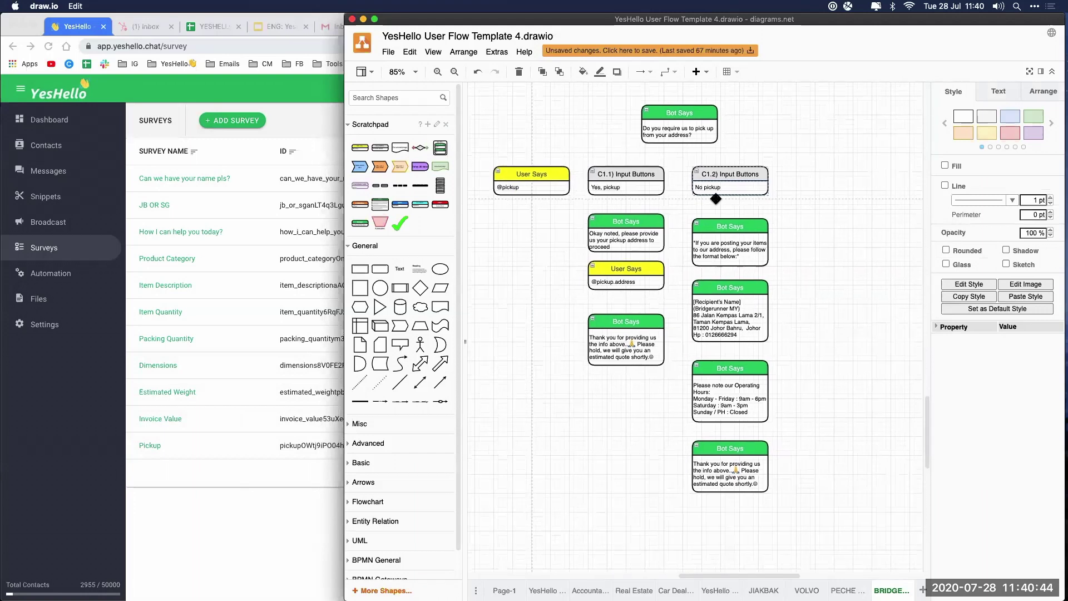
{"action": "double_click", "coordinate": [622, 236]}
{"action": "key", "text": "super+c"}
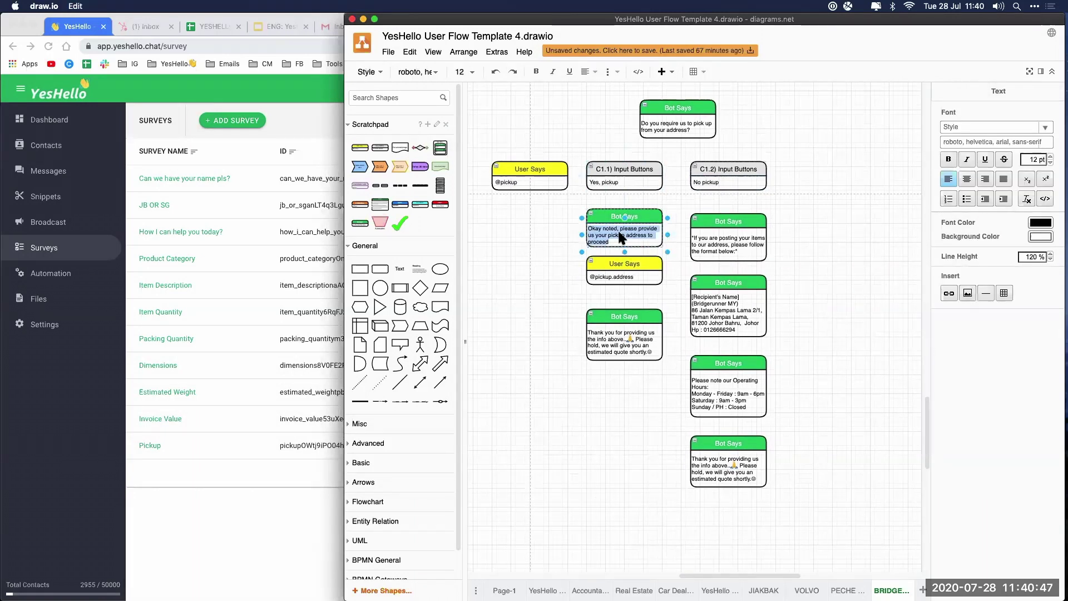
{"action": "left_click", "coordinate": [301, 516]}
{"action": "left_click", "coordinate": [240, 122]}
{"action": "left_click", "coordinate": [291, 213]}
{"action": "type", "text": "Pickup "}
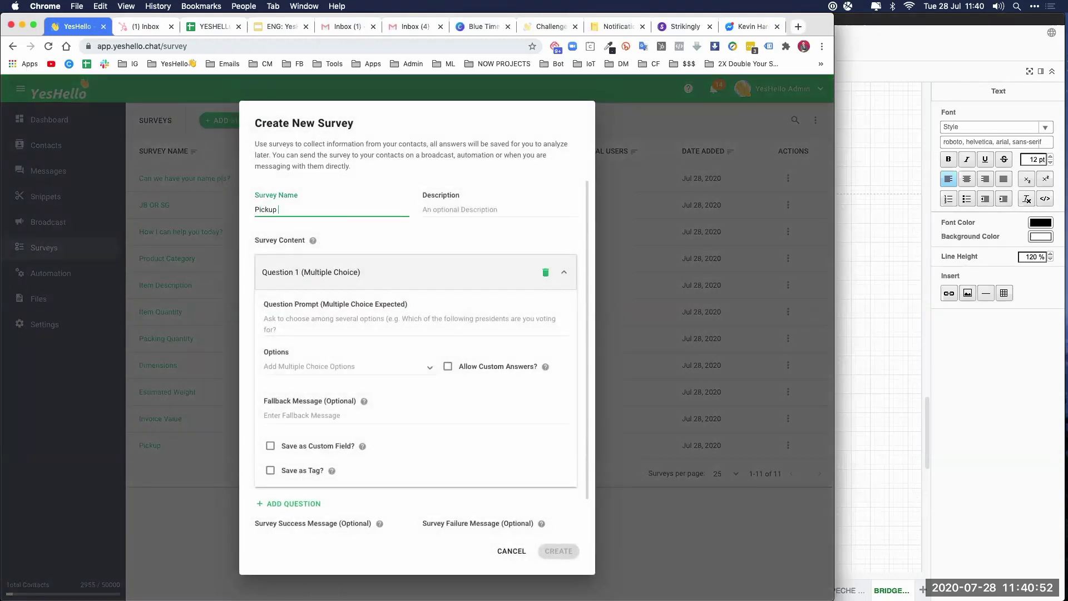
{"action": "type", "text": "Address"}
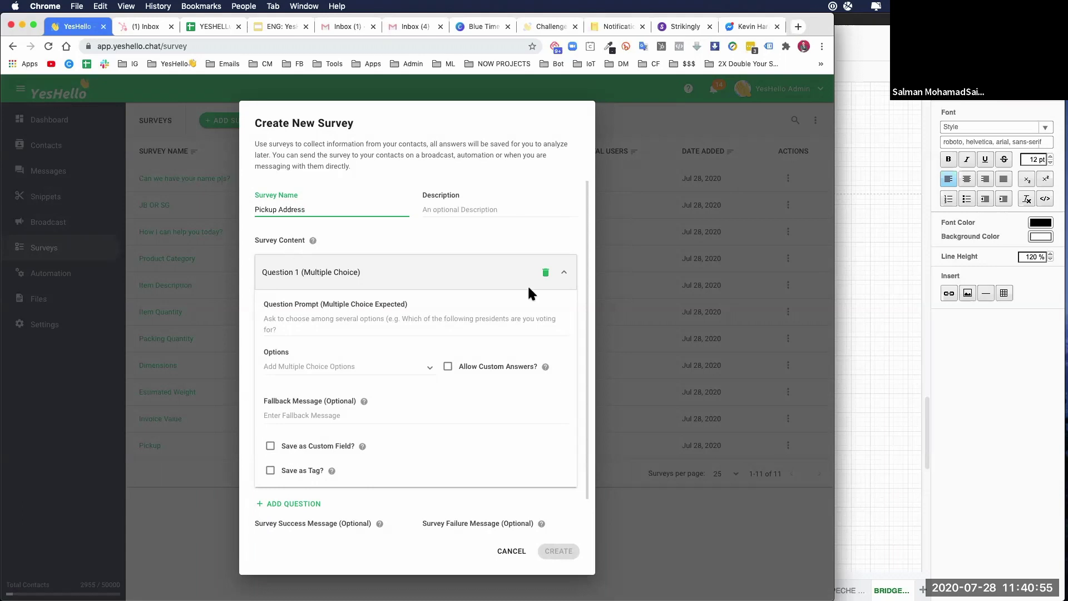
Replace the default multiple-choice question with a Text question using the pasted pickup address prompt.
{"action": "left_click", "coordinate": [546, 274]}
{"action": "left_click", "coordinate": [302, 363]}
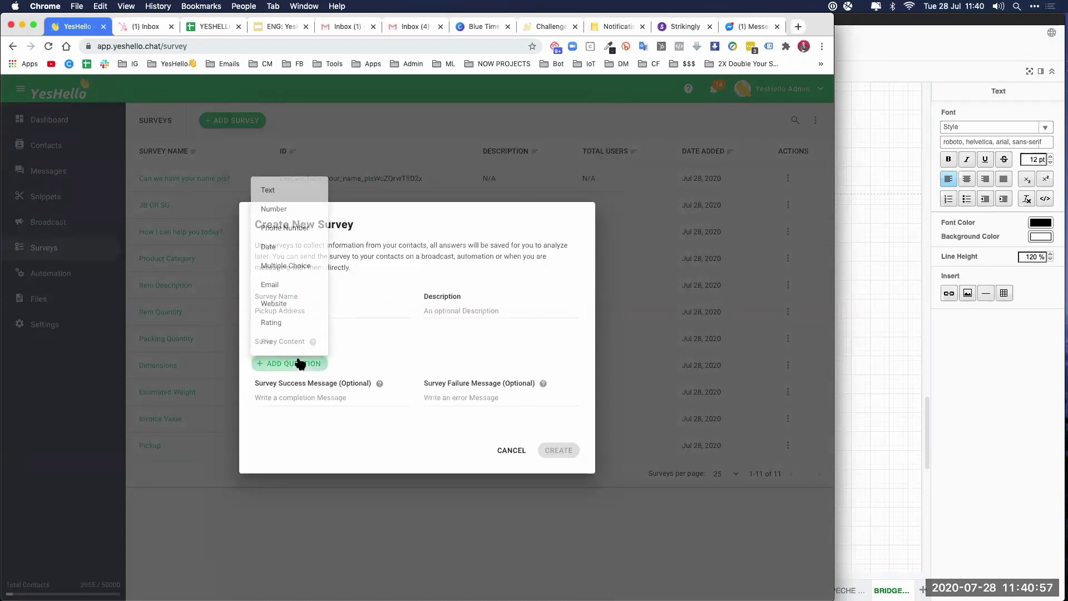
{"action": "left_click", "coordinate": [270, 187]}
{"action": "left_click", "coordinate": [330, 352]}
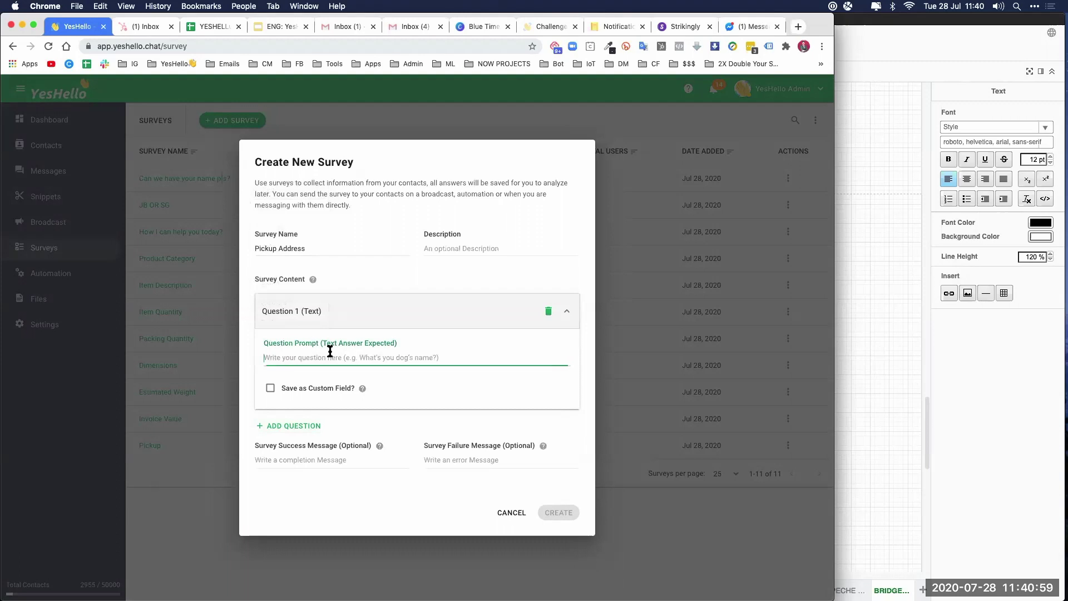
{"action": "key", "text": "super+v"}
Save the Pickup Address answer to the Pickup.Address custom field.
{"action": "left_click", "coordinate": [284, 388]}
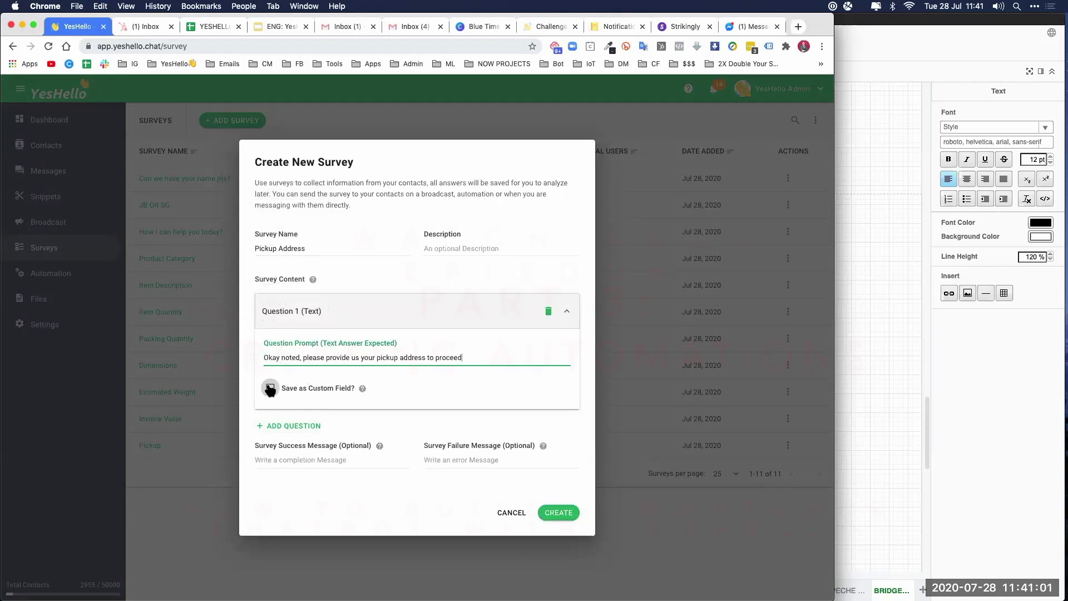
{"action": "left_click", "coordinate": [439, 393]}
{"action": "scroll", "coordinate": [505, 463], "scroll_direction": "down", "scroll_amount": 8}
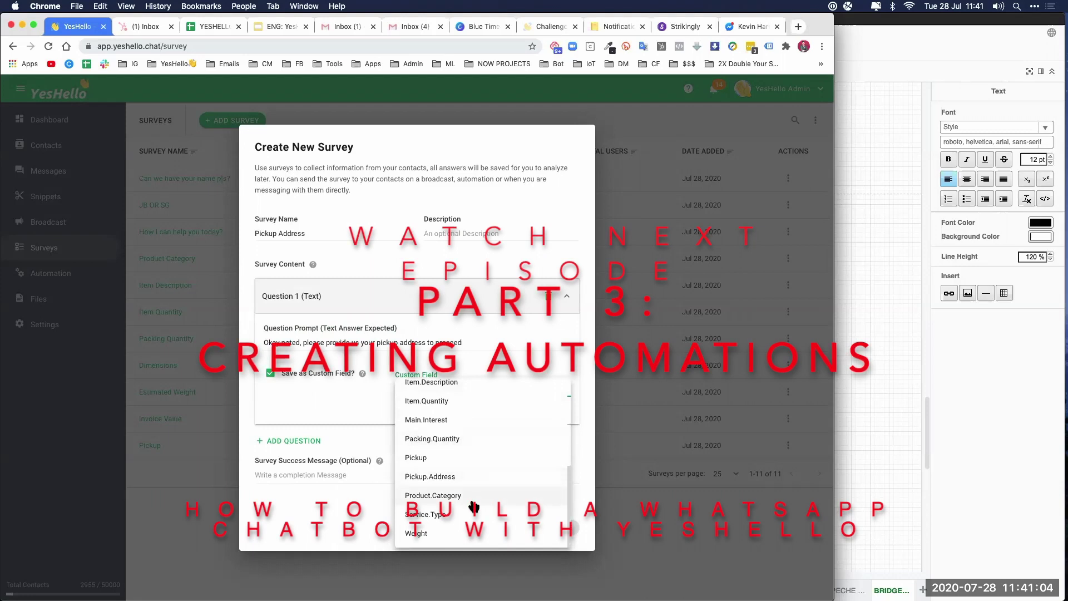
{"action": "left_click", "coordinate": [434, 477]}
Create the Pickup Address survey, then scroll the draw.io flow up to the product-type step.
{"action": "left_click", "coordinate": [559, 528]}
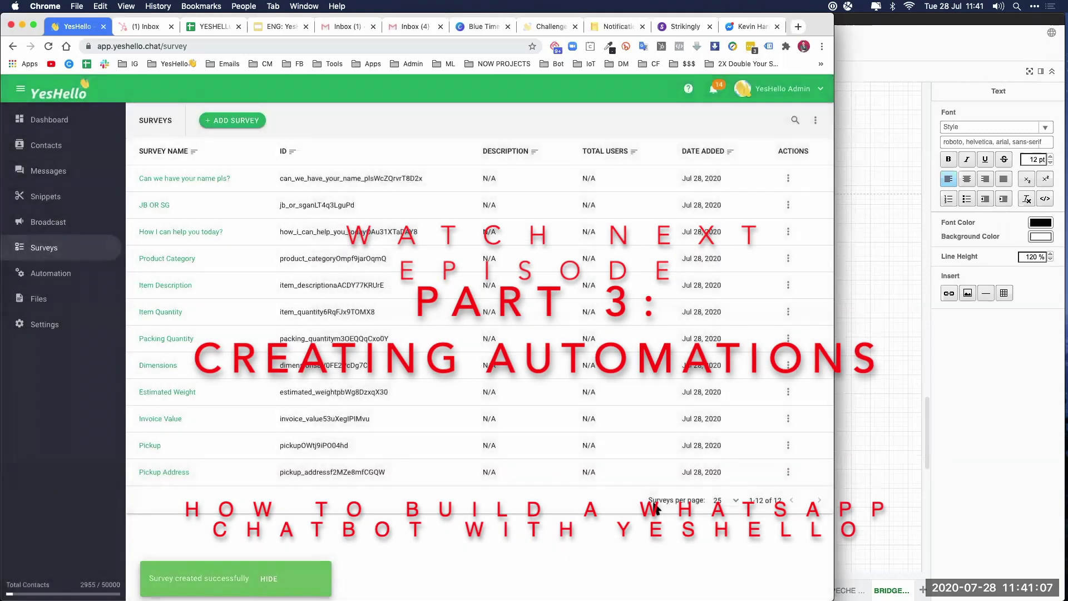
{"action": "left_click", "coordinate": [848, 389]}
{"action": "left_click", "coordinate": [838, 378]}
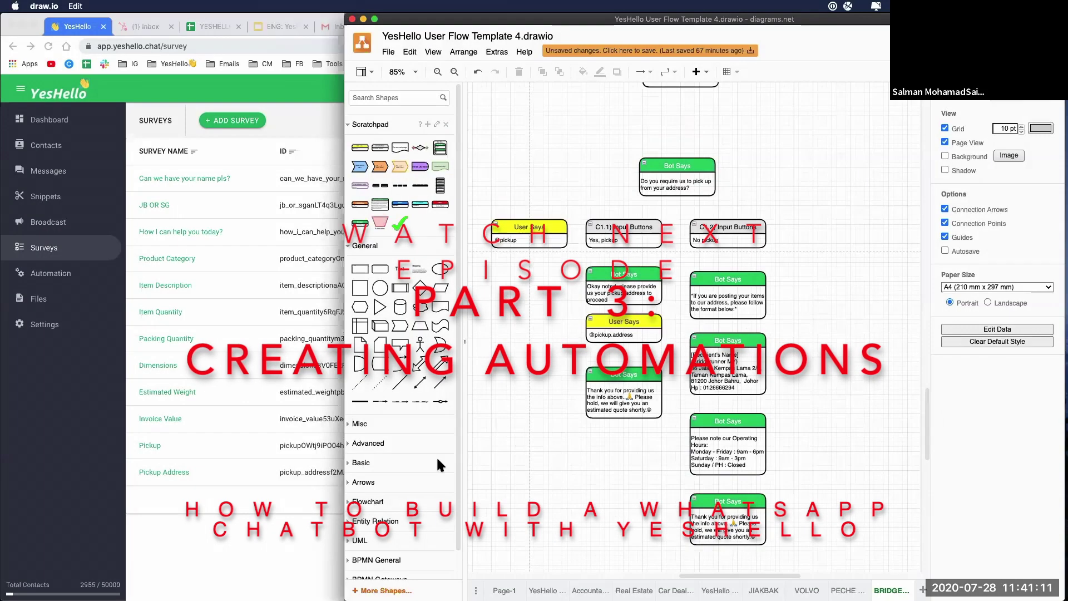
{"action": "left_click", "coordinate": [306, 519]}
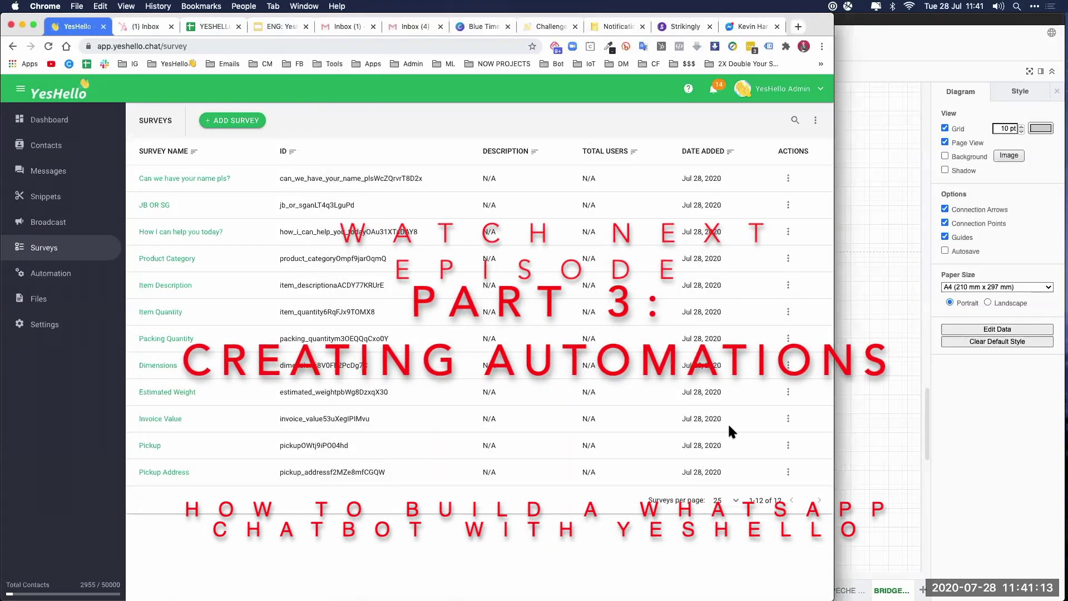
{"action": "left_click", "coordinate": [854, 365]}
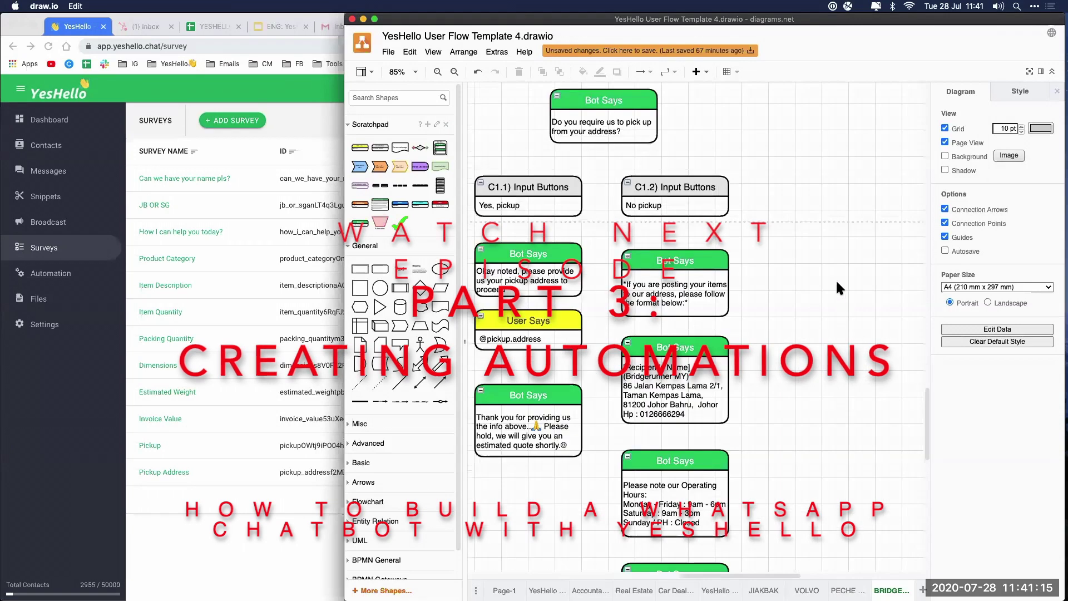
{"action": "scroll", "coordinate": [836, 279], "scroll_direction": "up", "scroll_amount": 10}
{"action": "scroll", "coordinate": [829, 324], "scroll_direction": "up", "scroll_amount": 10}
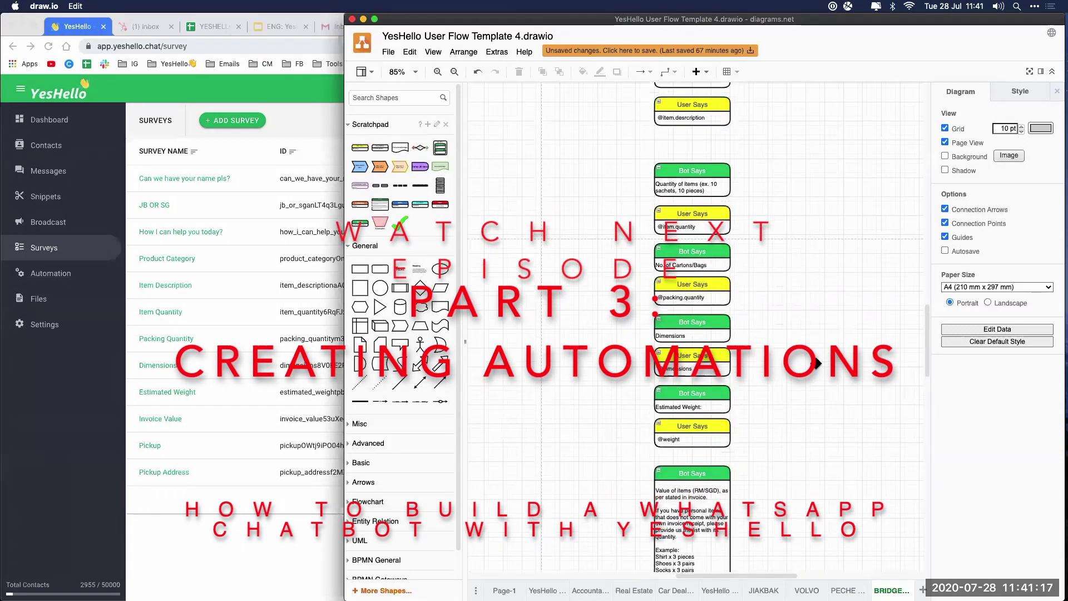